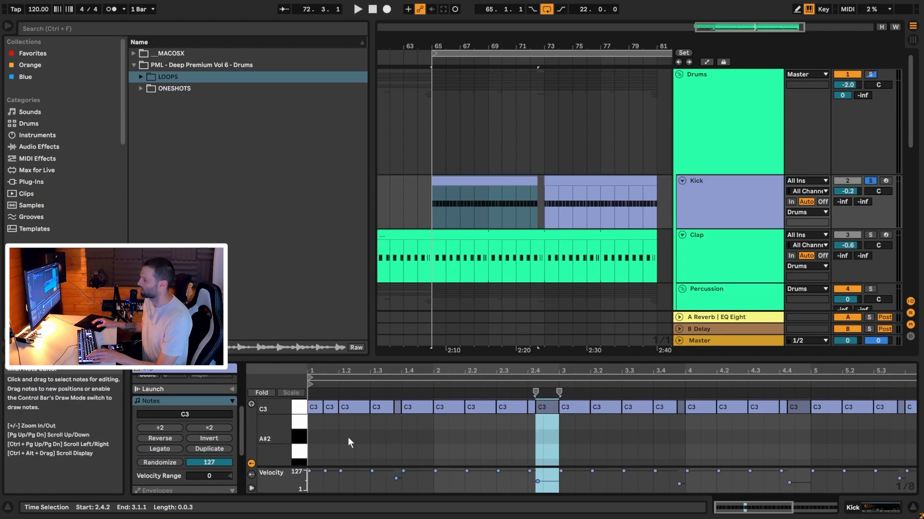
Step: Play the soloed Kick track from bar 65 for a few bars, then stop playback
left_click(330, 407)
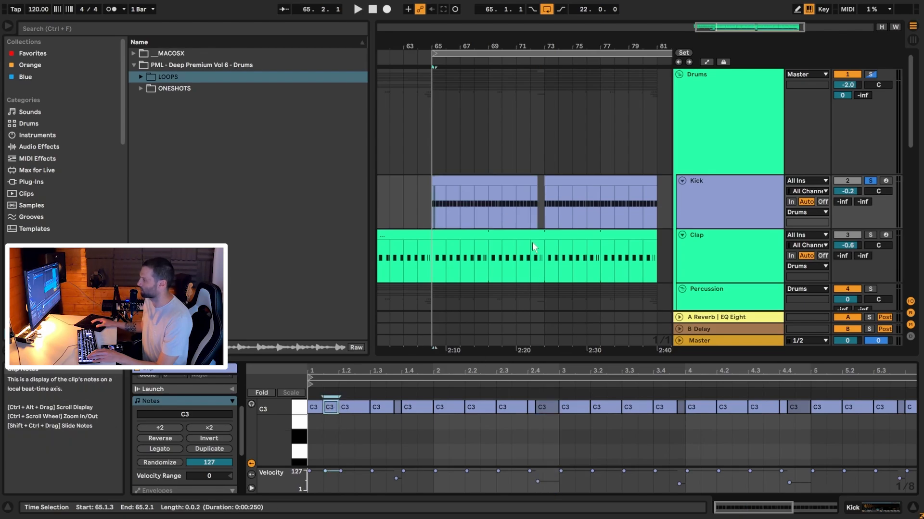
left_click_drag(553, 35, 542, 77)
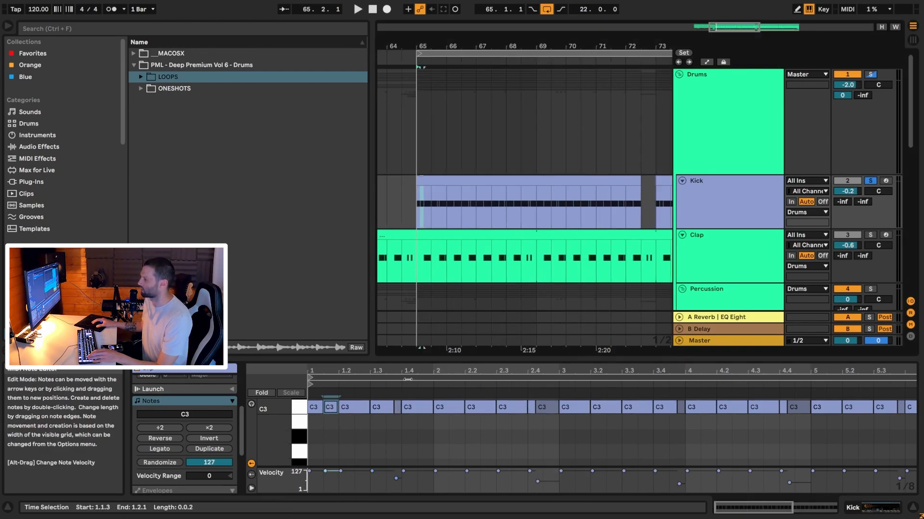
left_click(417, 207)
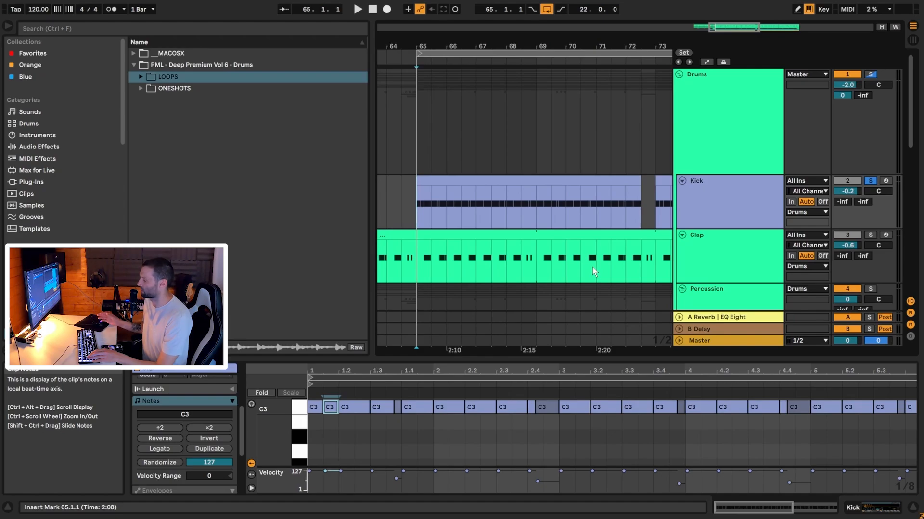
key("space")
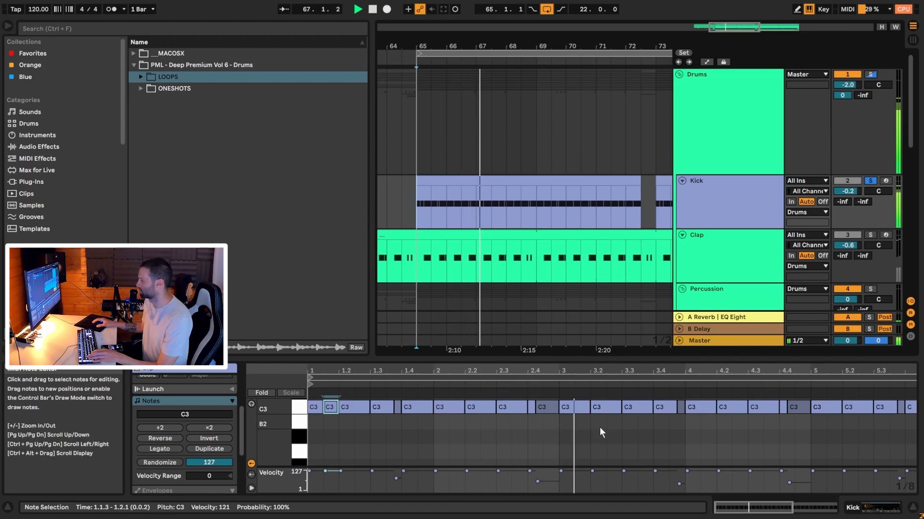
scroll(728, 221, "down", 1)
key("space")
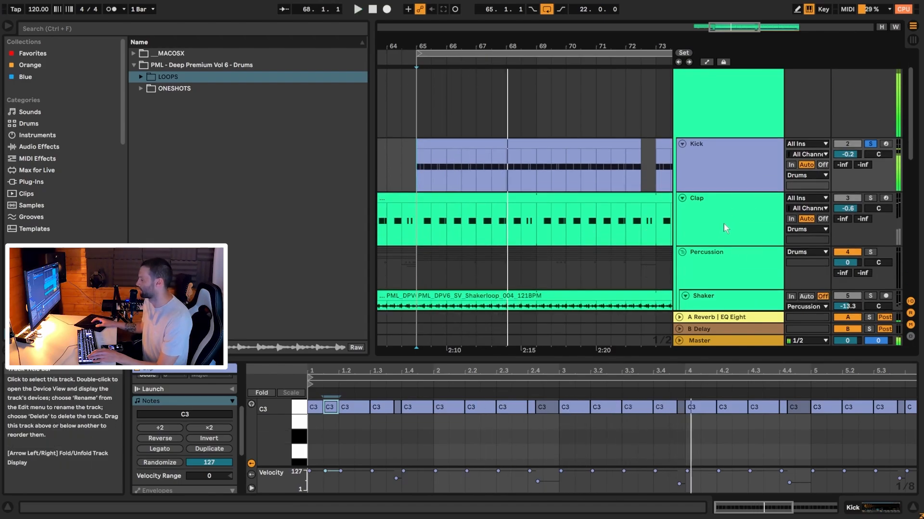
Step: Solo the Clap track instead of the Kick, and bring its sampler and EQ Eight into view
double_click(715, 178)
left_click(725, 222)
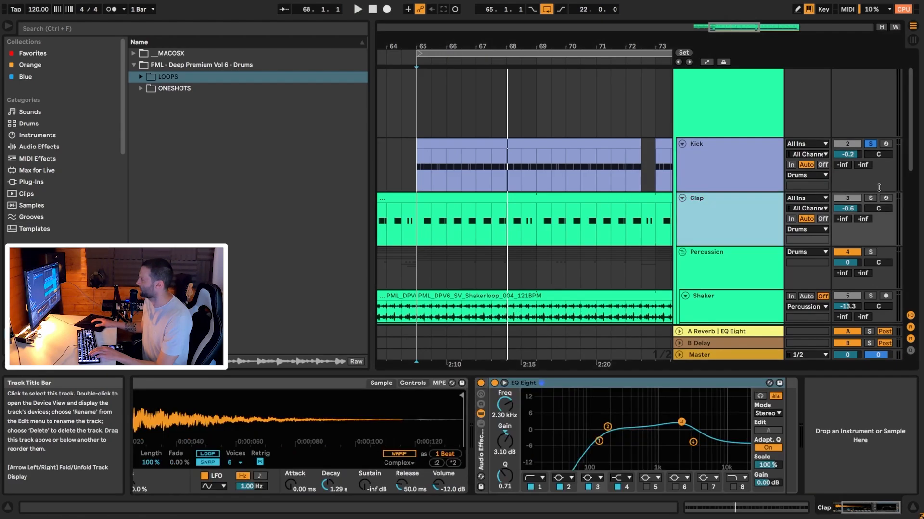
left_click(869, 199)
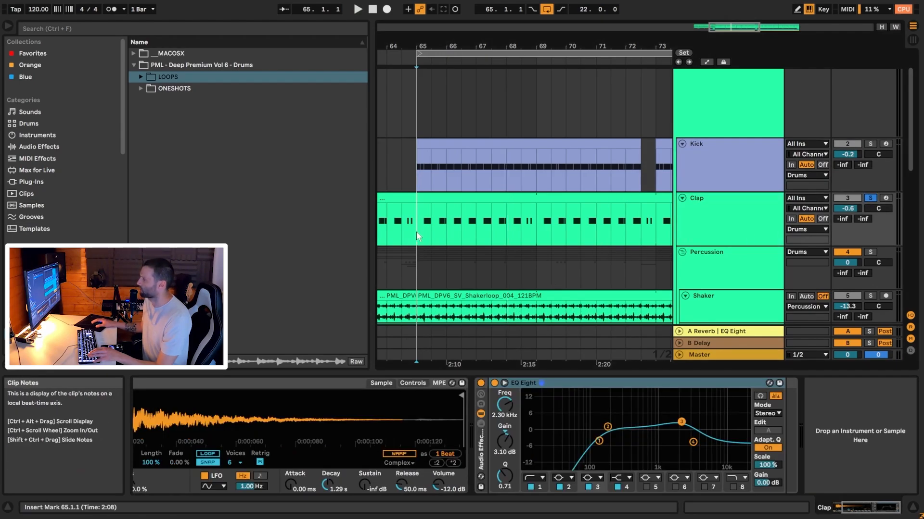
left_click_drag(864, 513, 846, 511)
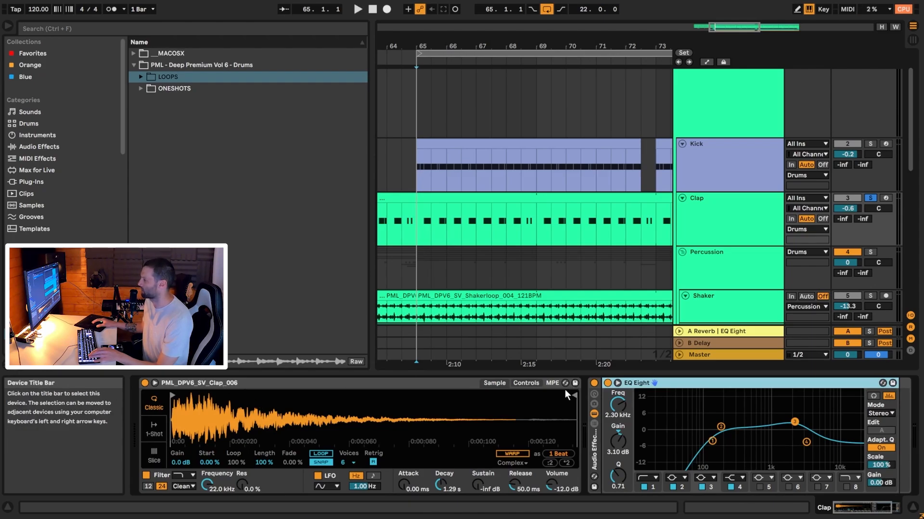
Step: Bypass the Clap track's Audio Effect Rack and play the clap from bar 65 without effects
left_click(594, 383)
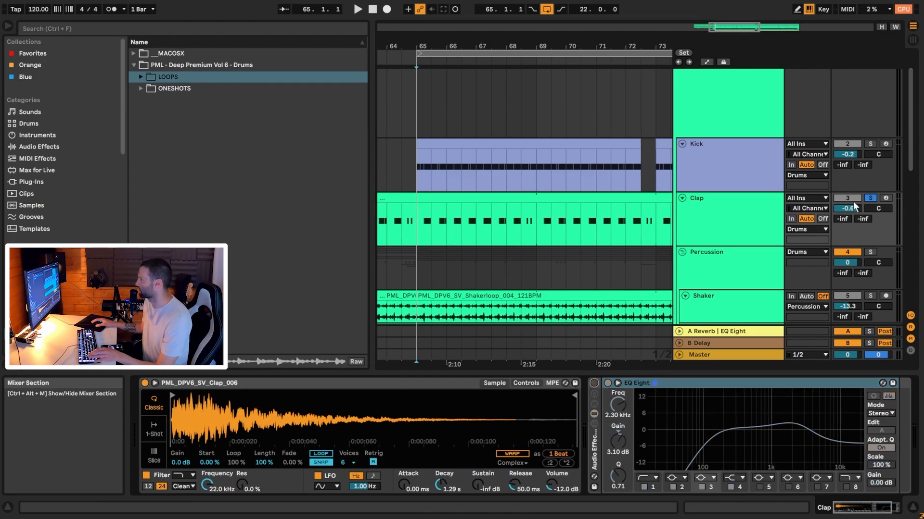
key("space")
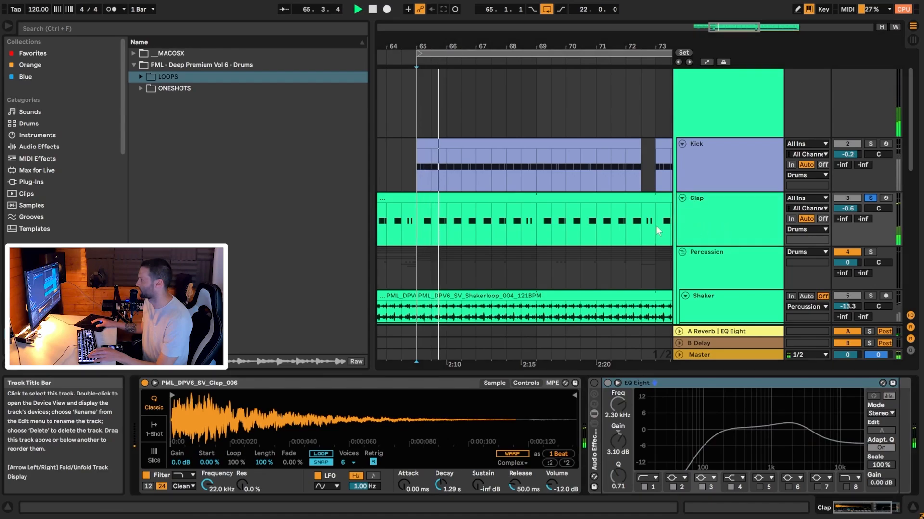
key("space")
Step: Open the Clap clip's notes, add the Kick track to the solo, and play both tracks from bar 65
double_click(495, 234)
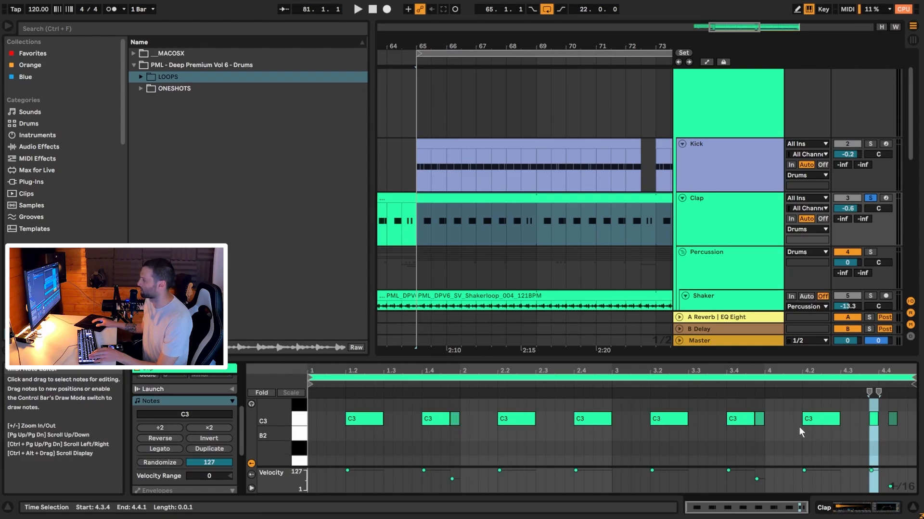
left_click(870, 144, "ctrl")
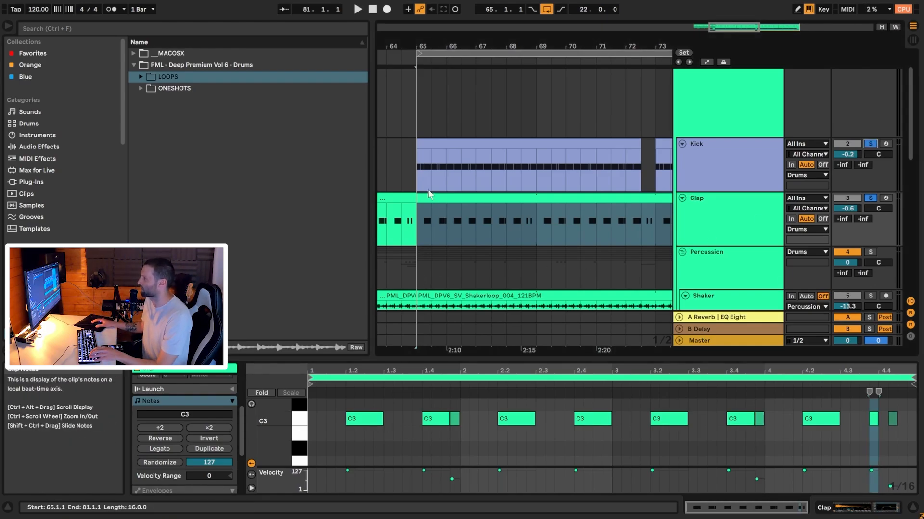
left_click(447, 191)
key("space")
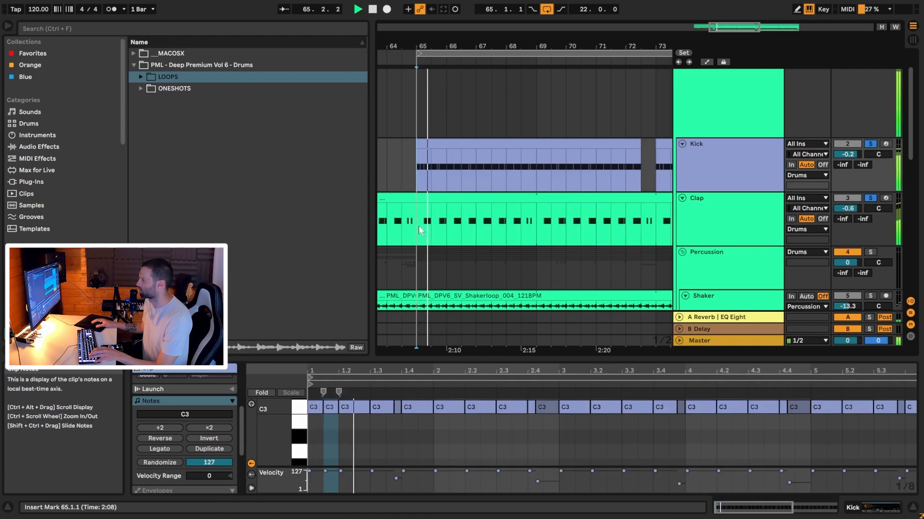
left_click(419, 226)
left_click(451, 200)
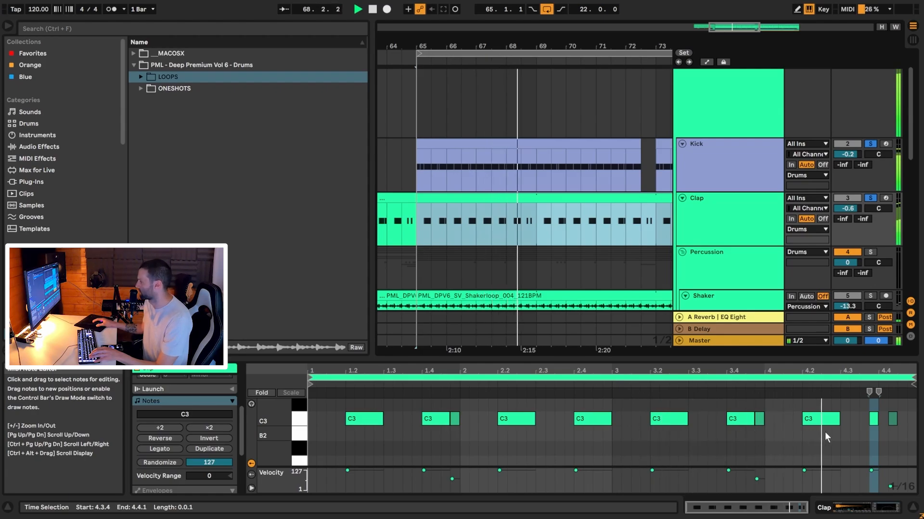
key("space")
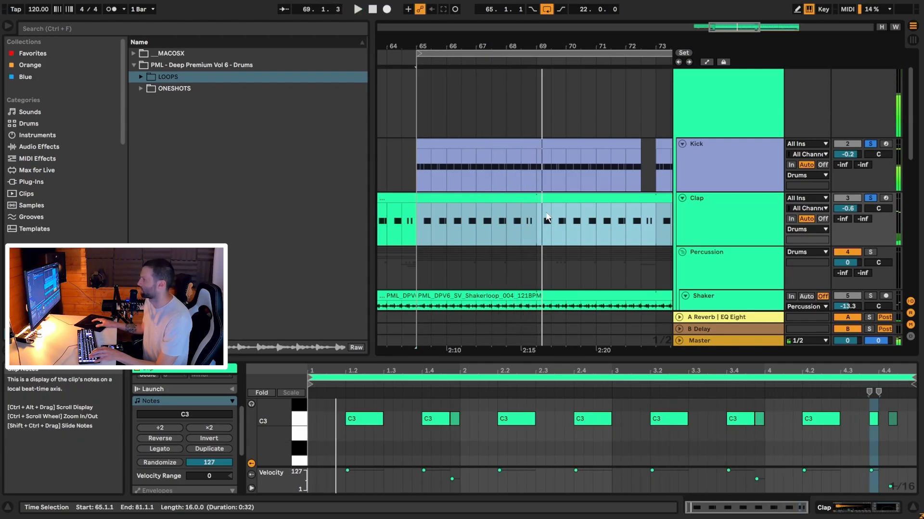
Step: Reactivate the Clap track's Audio Effect Rack and play from bar 65, switching the rack off and on to compare
scroll(724, 149, "down", 2)
double_click(724, 150)
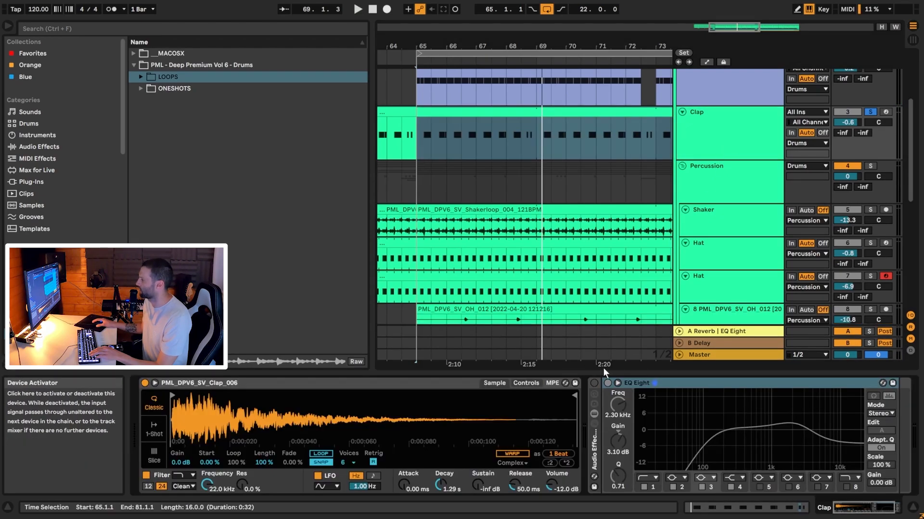
left_click(594, 383)
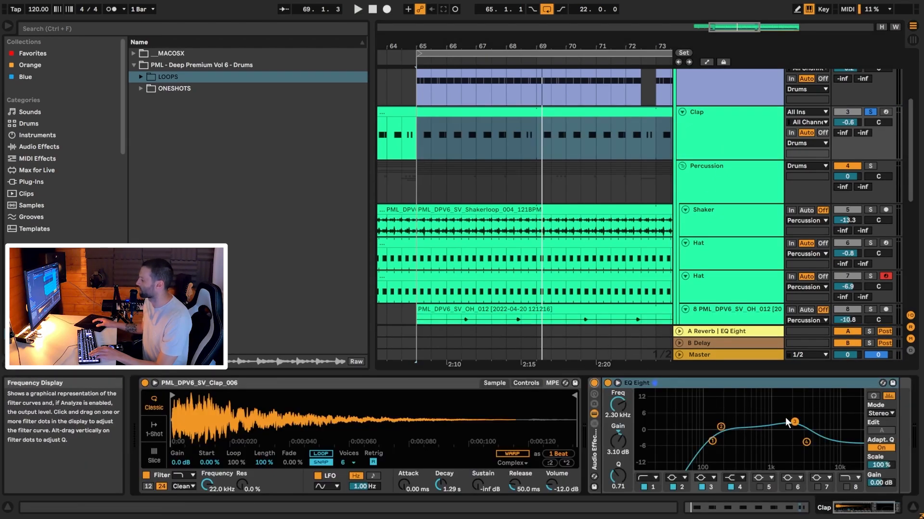
left_click(422, 148)
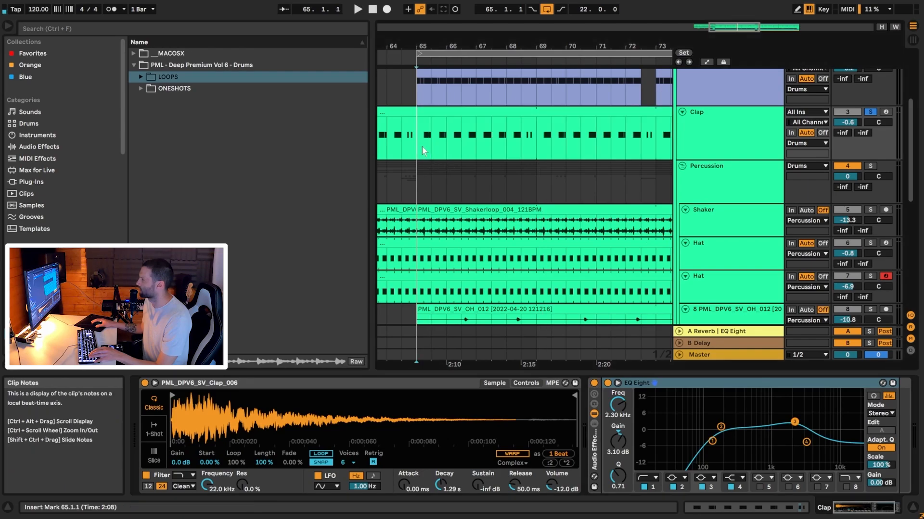
key("space")
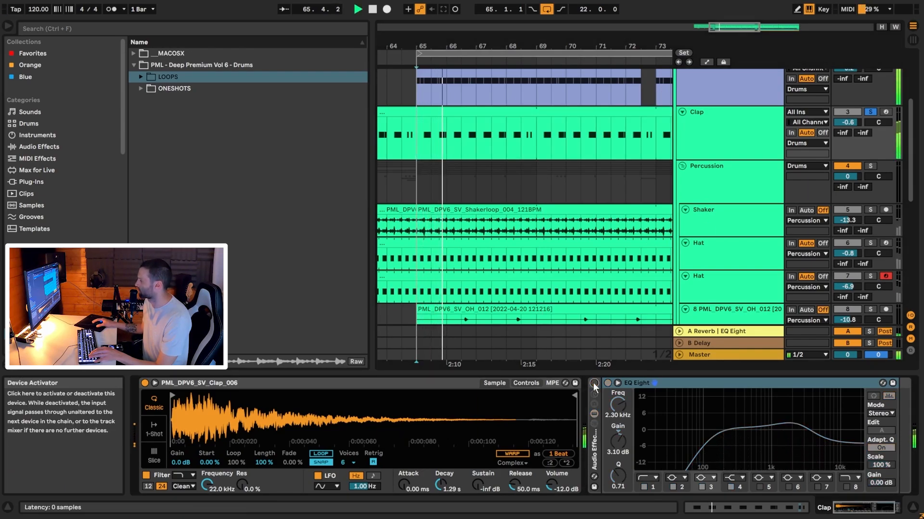
key("space")
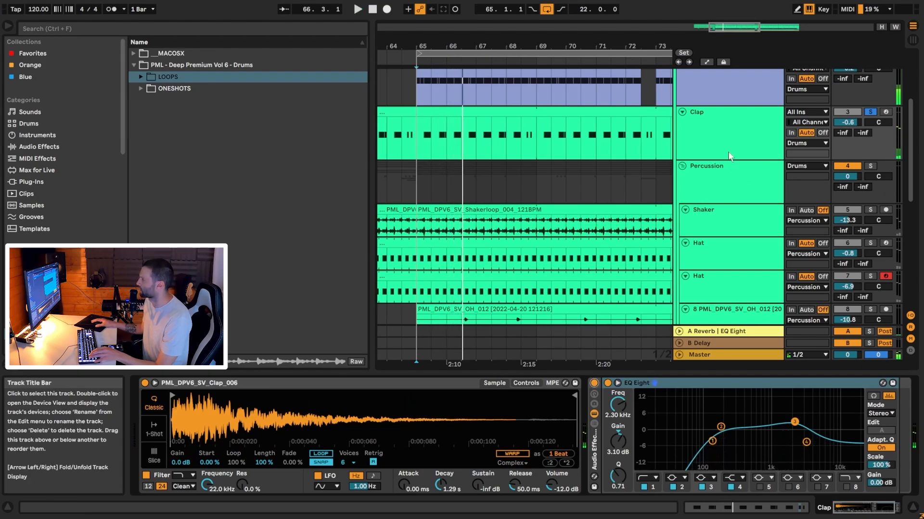
Step: Solo the Percussion group, look through its tracks, and place the playback start at bar 65
left_click(713, 186)
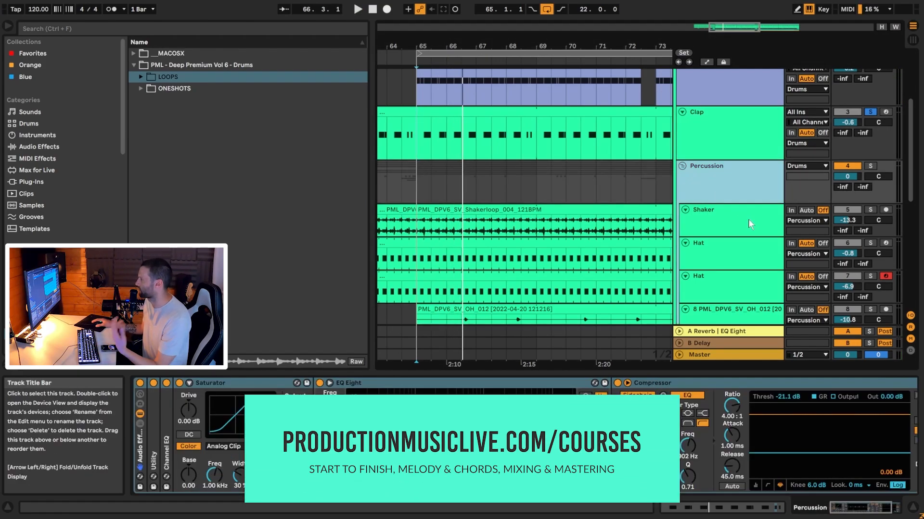
scroll(431, 157, "down", 2)
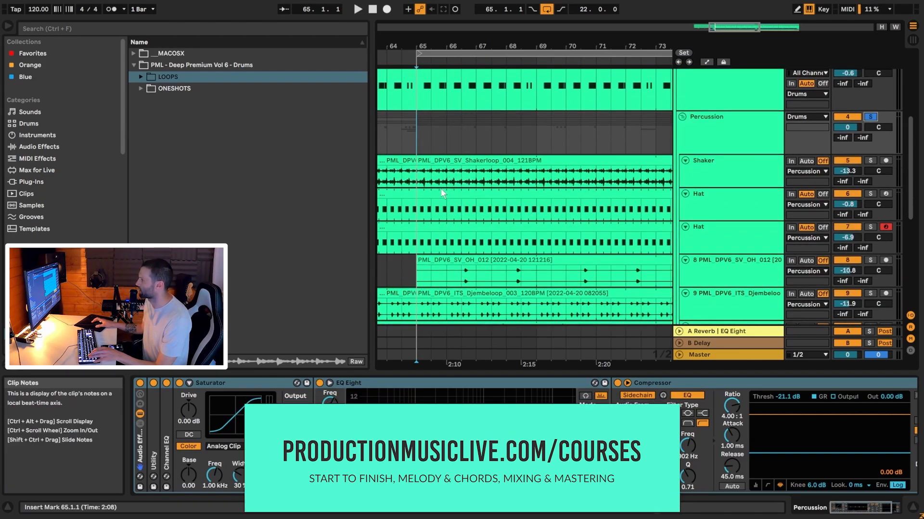
scroll(440, 191, "down", 2)
scroll(440, 191, "down", 1)
scroll(495, 231, "up", 2)
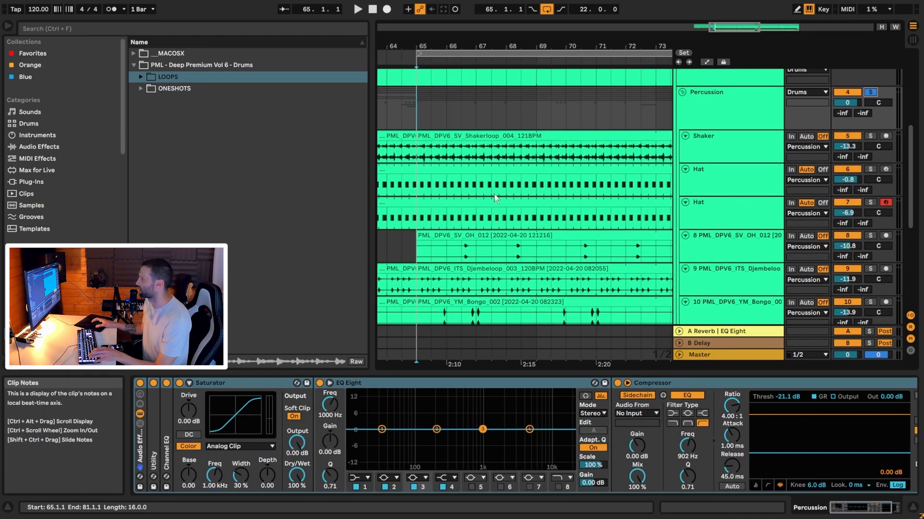
scroll(481, 170, "down", 2)
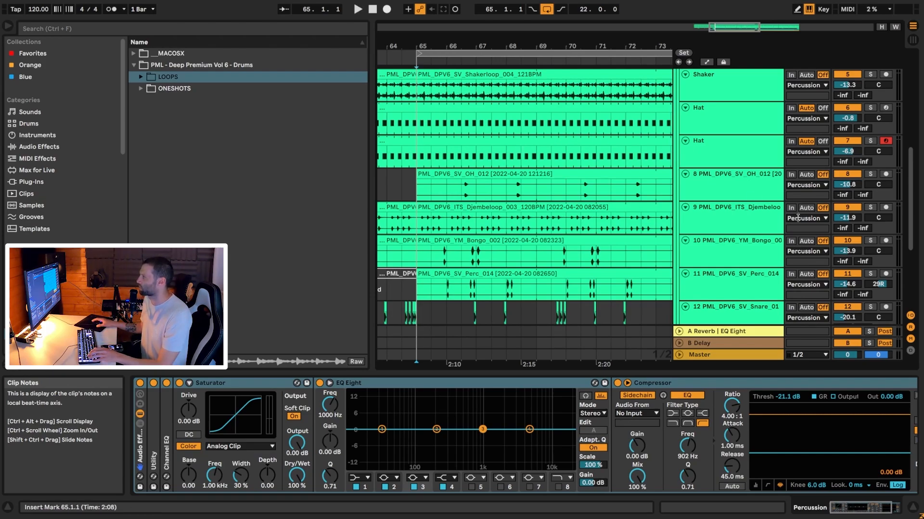
scroll(798, 218, "up", 3)
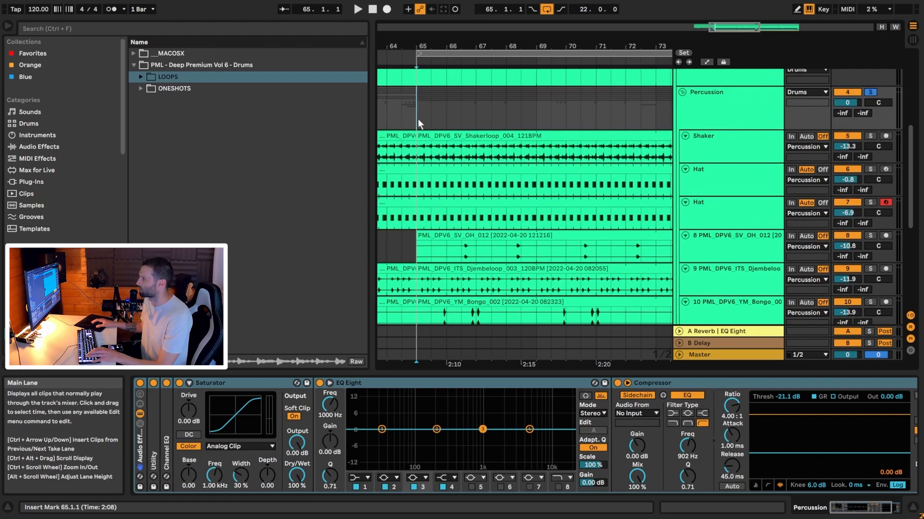
Step: Play the soloed Percussion group from bar 65 while reviewing its tracks, then stop playback
key("space")
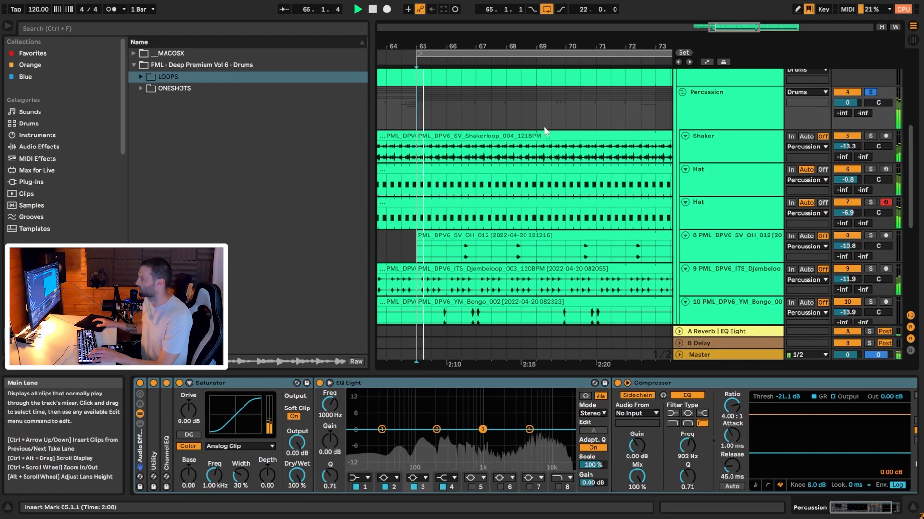
scroll(547, 138, "down", 3)
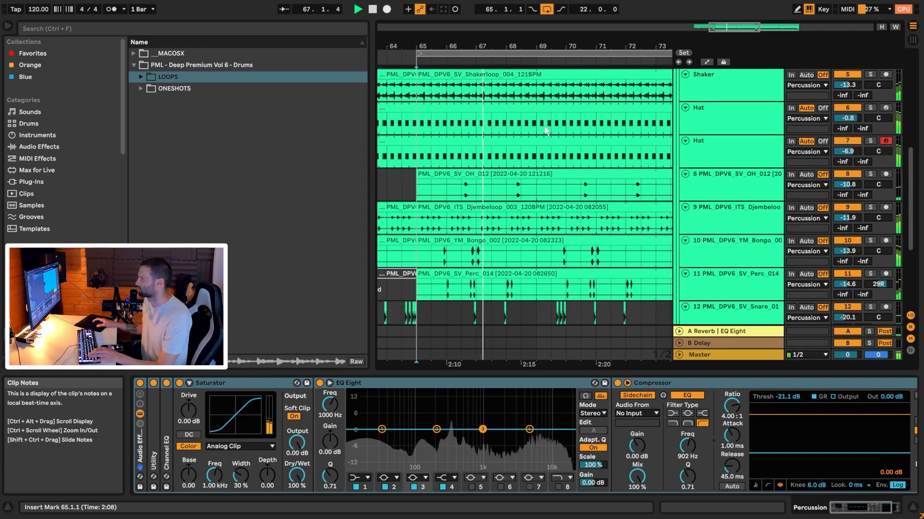
scroll(585, 140, "up", 7)
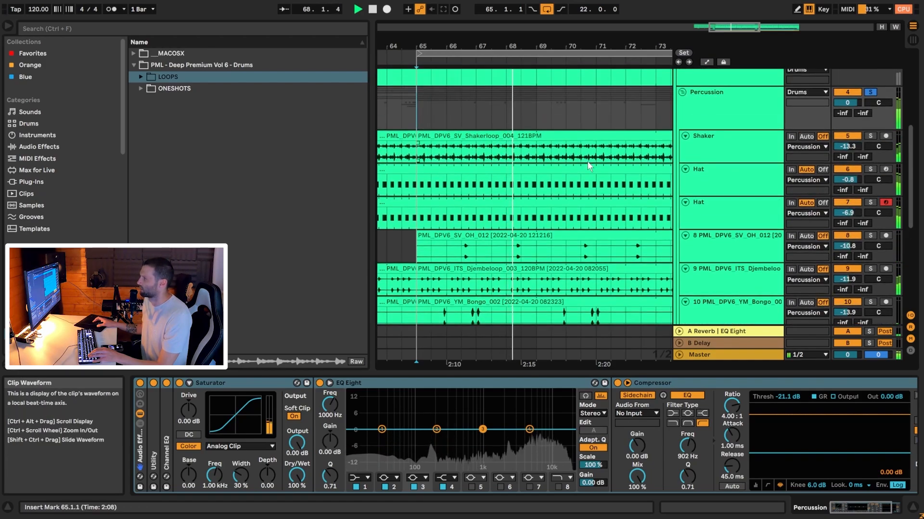
scroll(558, 181, "down", 3)
key("space")
scroll(556, 181, "down", 1)
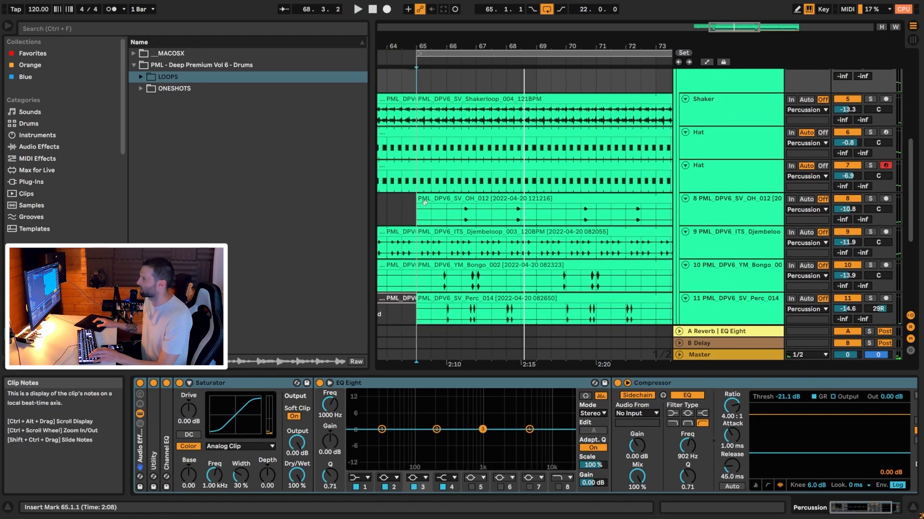
Step: Show the Shaker track's effects with the playback start at bar 65, and delete the inactive second Wide and Dirty device
left_click(417, 114)
left_click(691, 114)
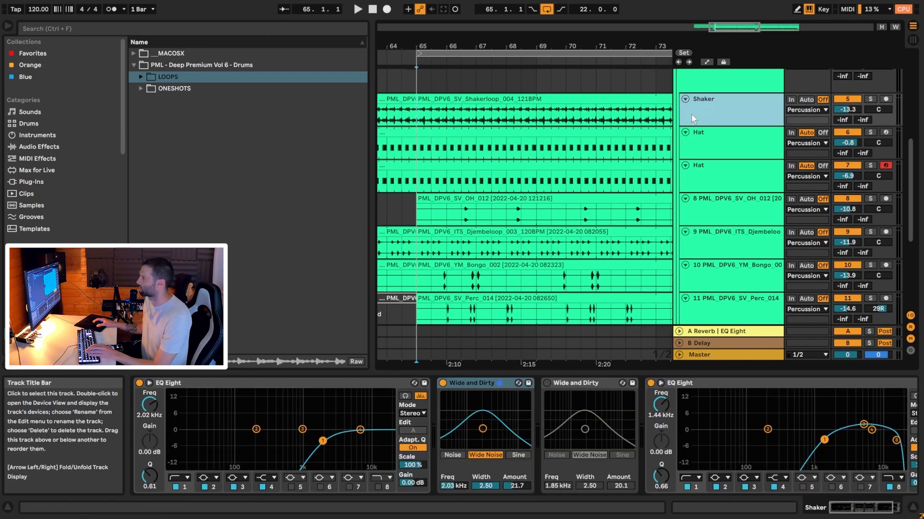
left_click_drag(470, 47, 512, 99)
left_click(445, 115)
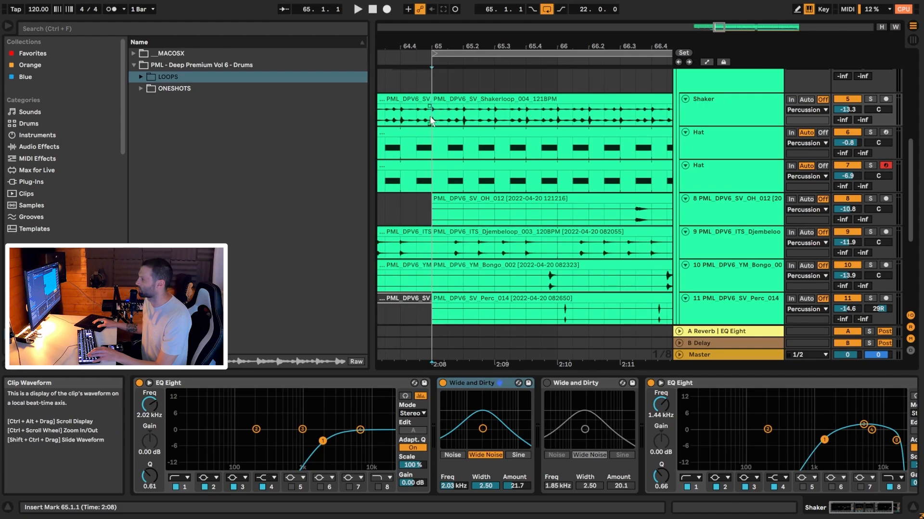
left_click(573, 385)
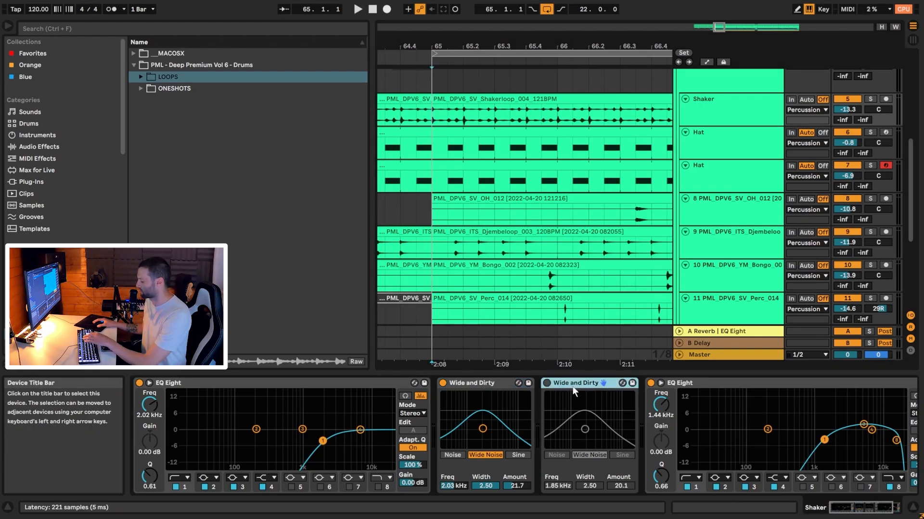
key("Delete")
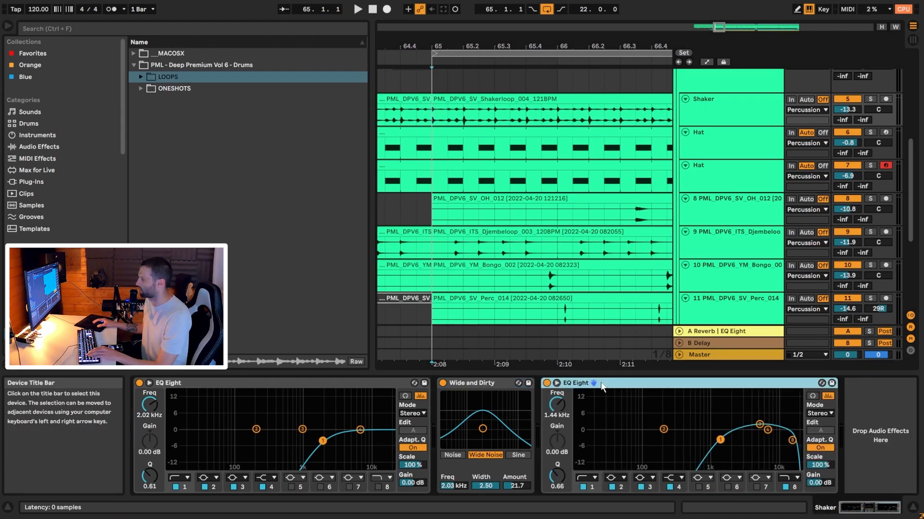
Step: Deactivate both EQ Eights and the remaining Wide and Dirty device on the Shaker track
left_click(390, 383, "shift")
key("0")
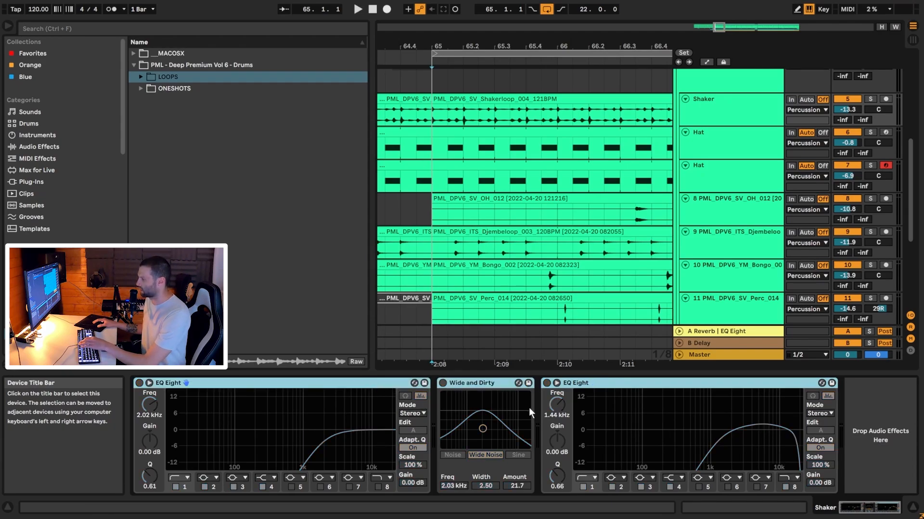
left_click(450, 382)
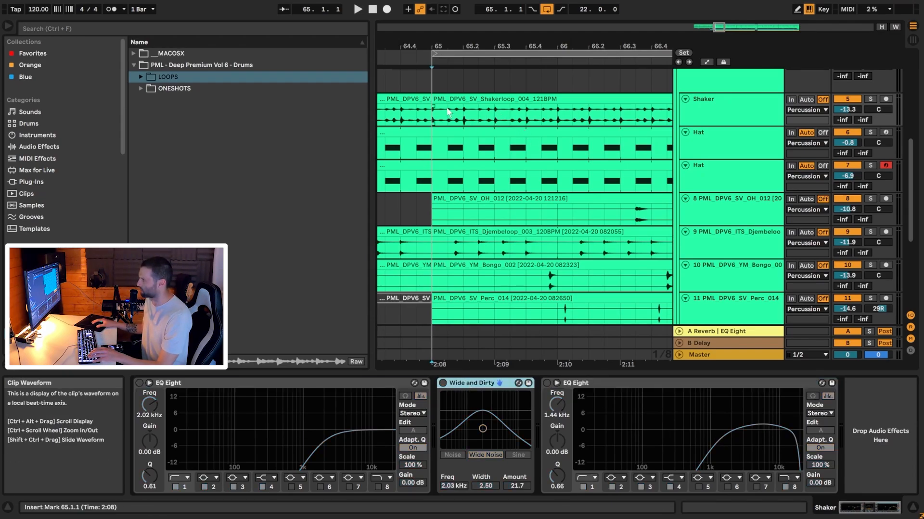
Step: Play from bar 65 and solo the Shaker track to hear it with its effects off, then stop playback
key("space")
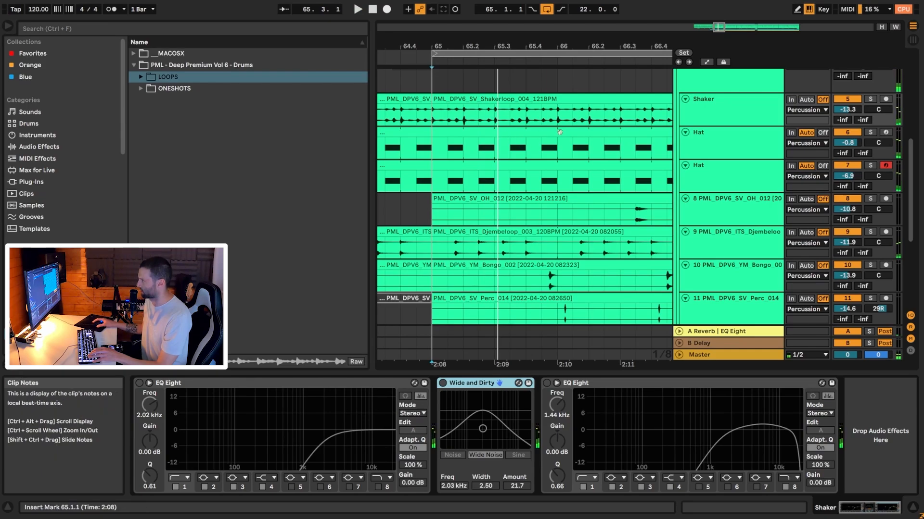
left_click(871, 98)
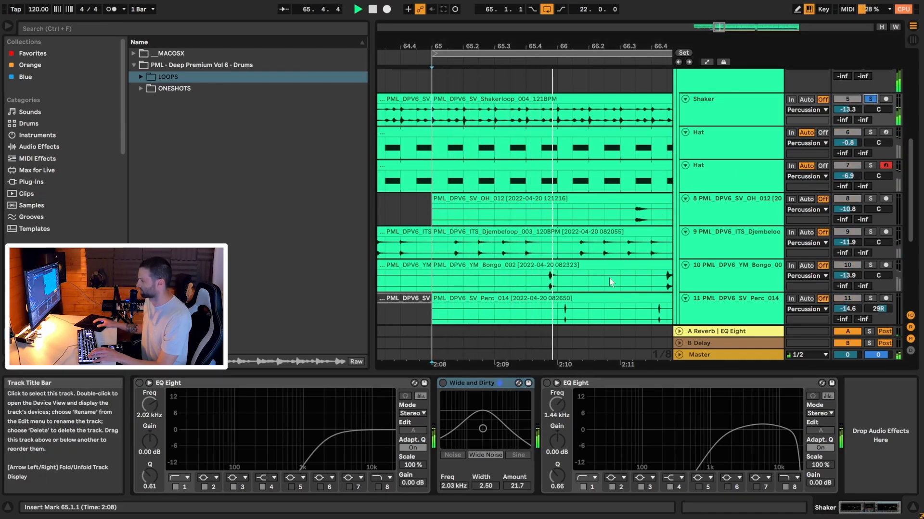
left_click(176, 388)
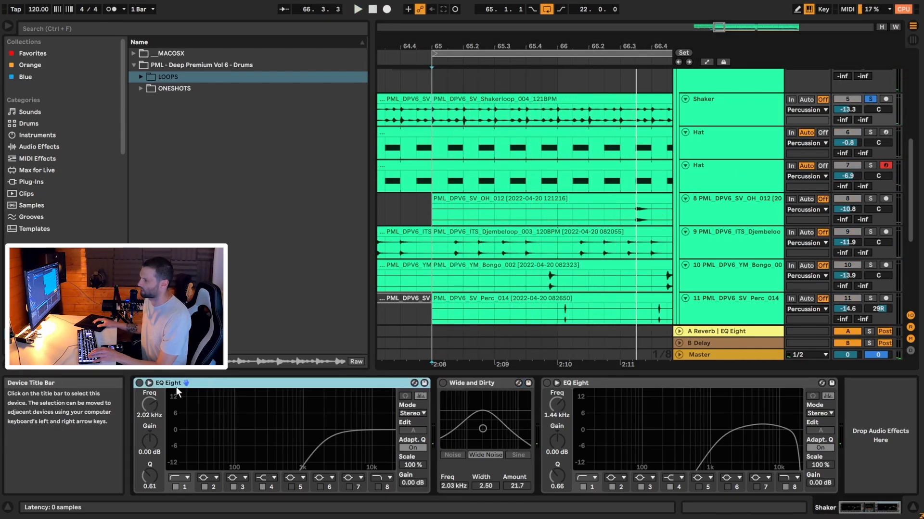
Step: Reactivate the first EQ Eight on the Shaker track and play the track again from bar 65
left_click(149, 383)
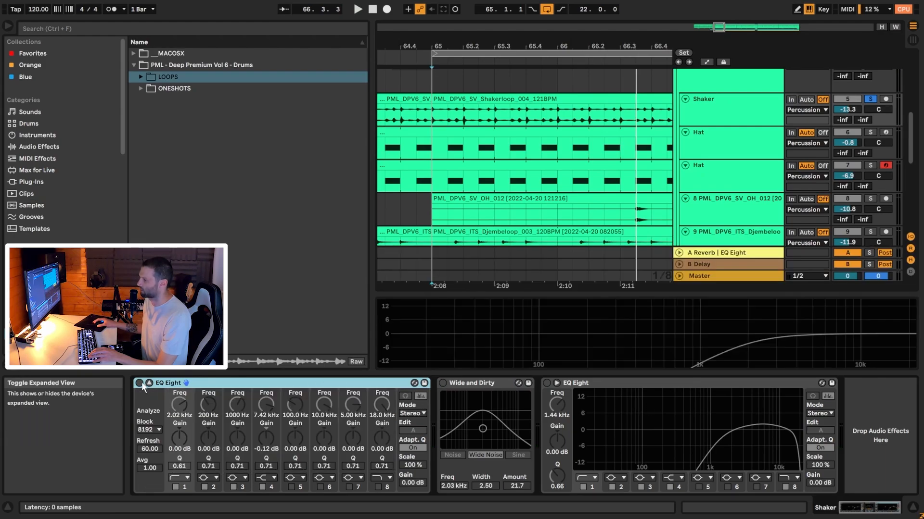
left_click(149, 383)
left_click(139, 383)
key("space")
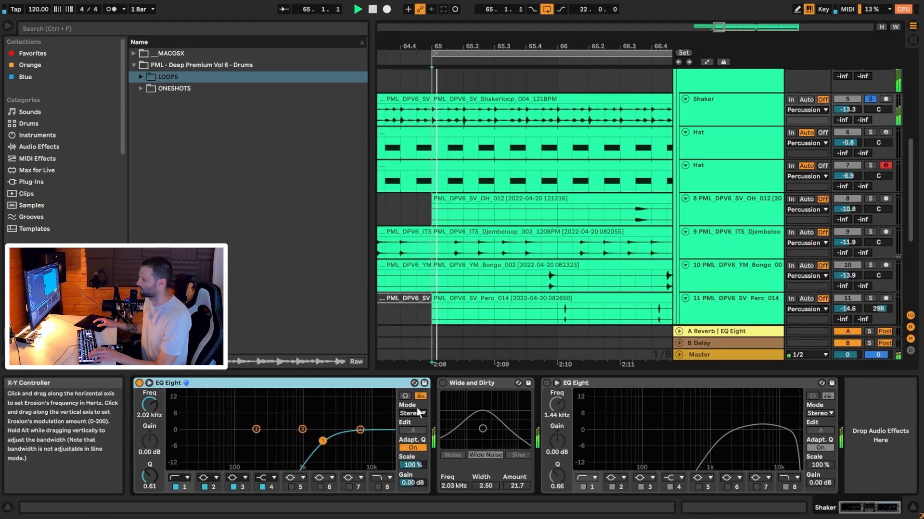
Step: Reactivate Wide and Dirty on the Shaker track and set its frequency to 2.58 kHz and its amount to 15.7 while auditioning it
left_click(449, 385)
left_click(443, 384)
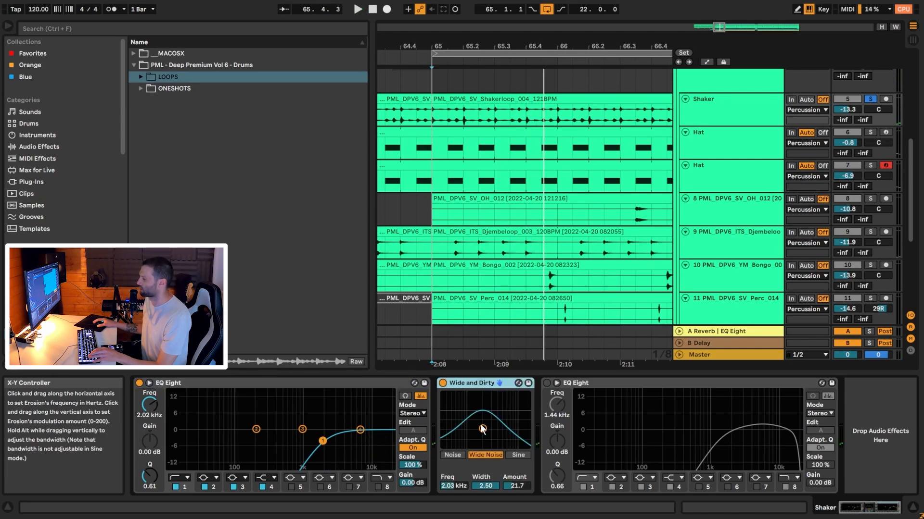
mouse_move(483, 429)
left_mouse_down()
mouse_move(460, 429)
mouse_move(454, 413)
mouse_move(488, 431)
left_mouse_up()
key("space")
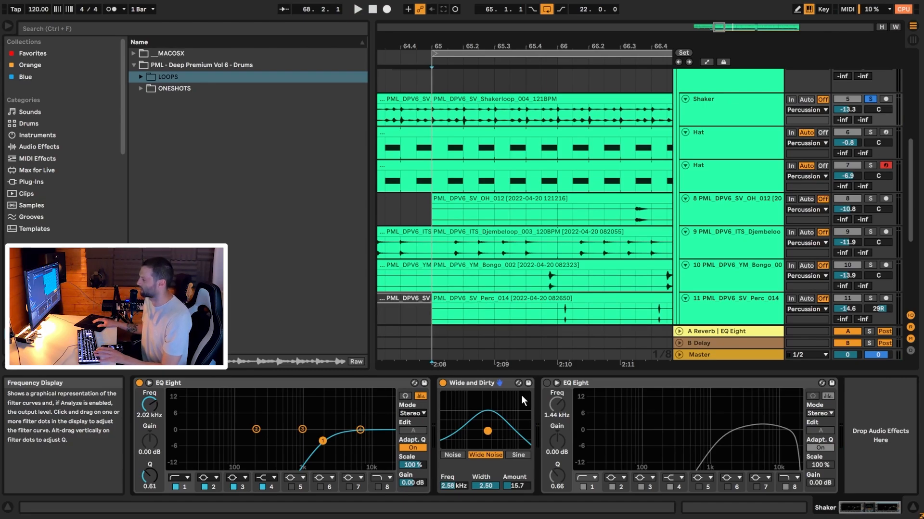
Step: Reactivate the Shaker's second EQ Eight, adjust its low-cut band, and set its high-cut band to 15.6 kHz while auditioning the track
left_click(547, 382)
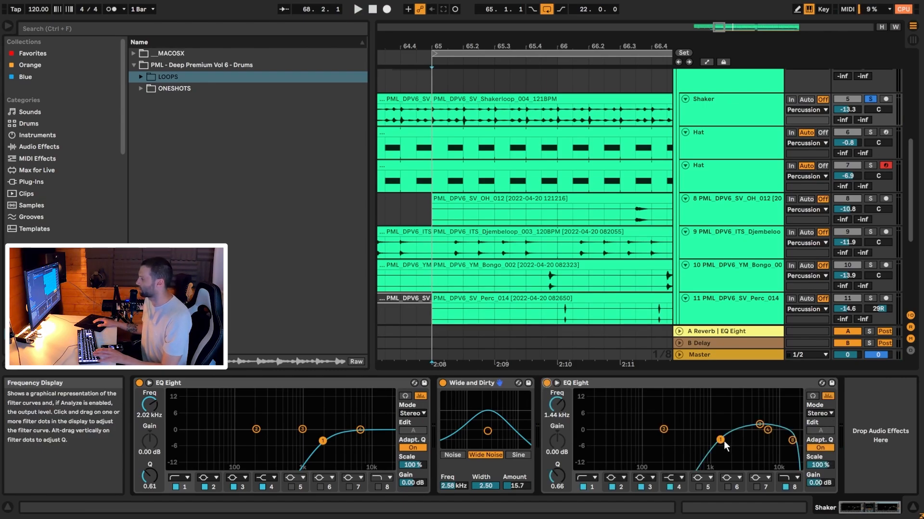
mouse_move(722, 440)
left_mouse_down()
mouse_move(576, 448)
mouse_move(727, 443)
left_mouse_up()
key("space")
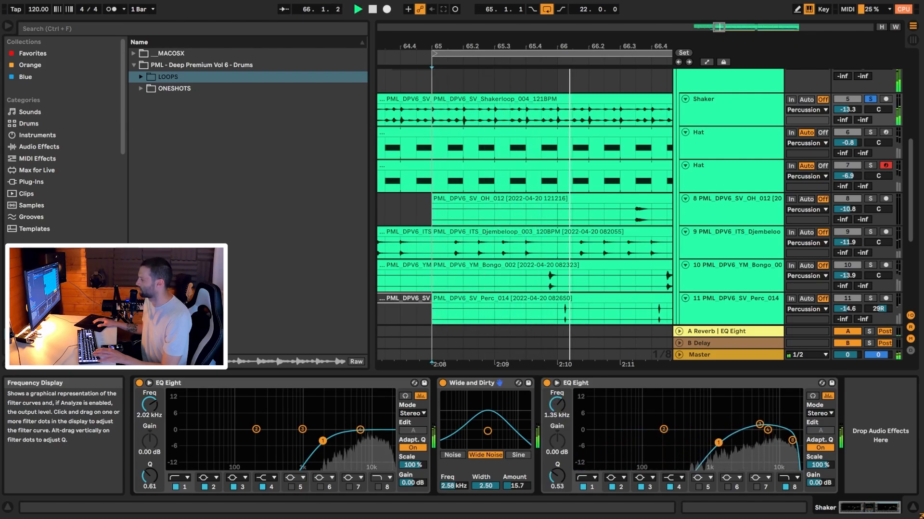
left_click(791, 441)
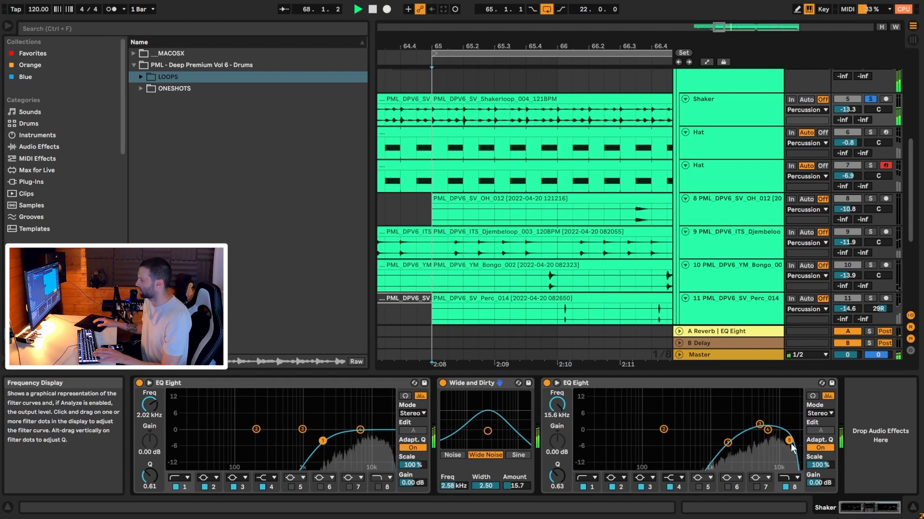
key("space")
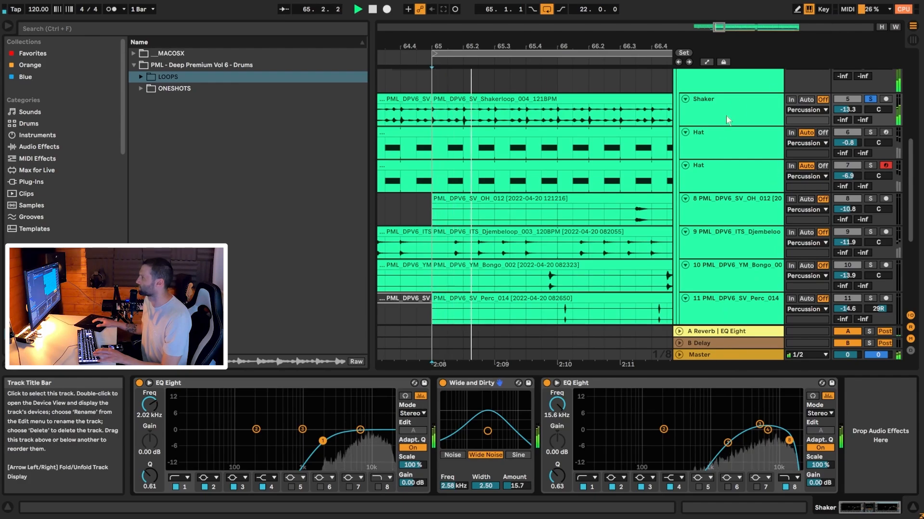
Step: Solo the first Hat track, view the samplers of both Hat tracks, and play it from bar 65
key("space")
left_click(717, 145)
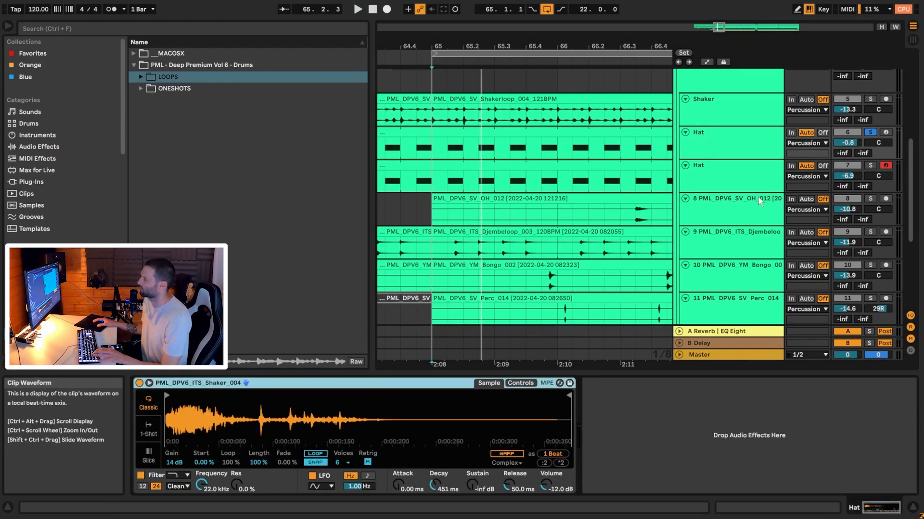
left_click(734, 180)
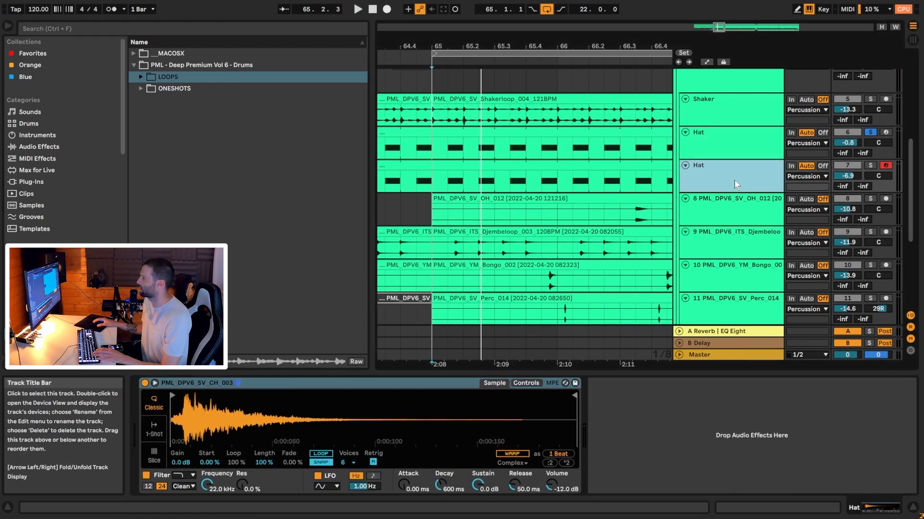
left_click(435, 149)
key("space")
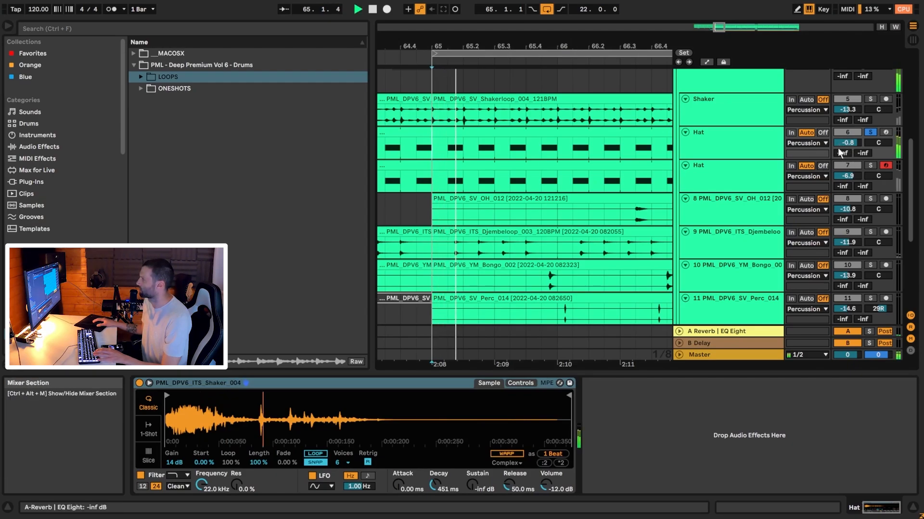
Step: Compare the two Hat tracks by soloing them in turn, finishing with the first Hat track selected and soloed
left_click(873, 166)
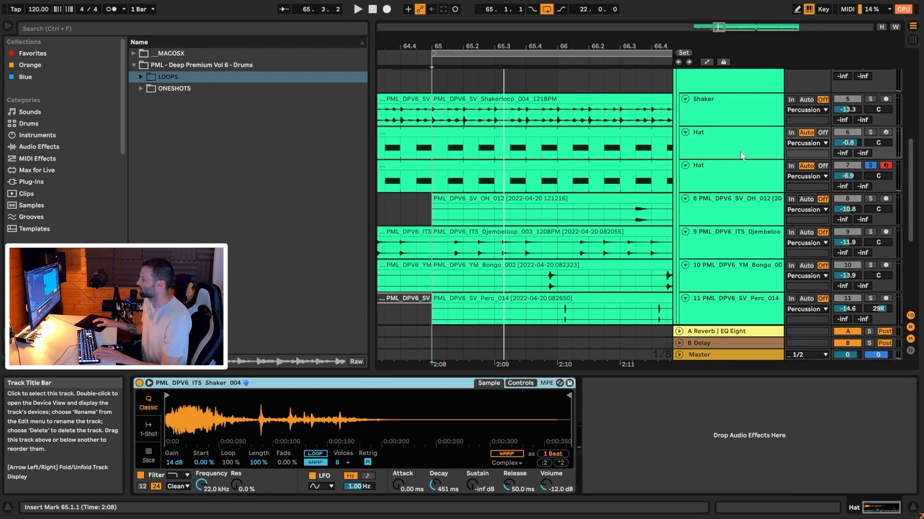
left_click(872, 133)
left_click(867, 165)
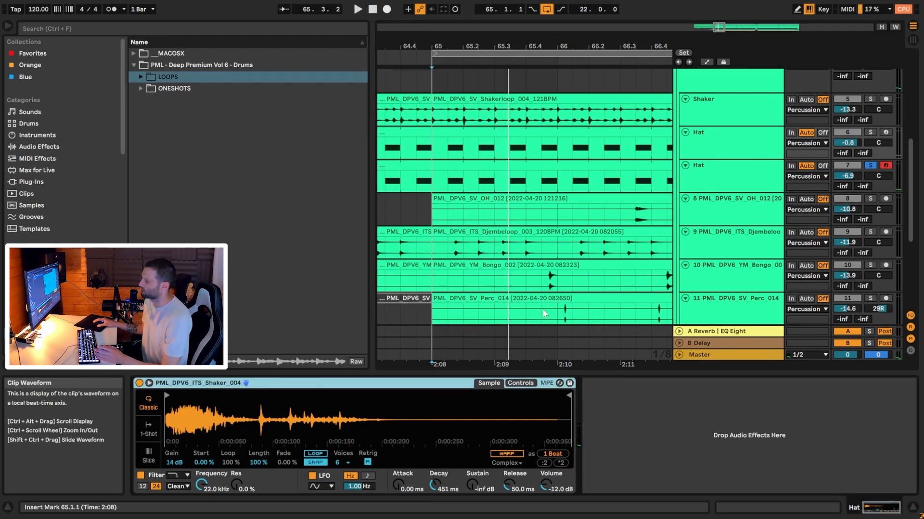
left_click(700, 145)
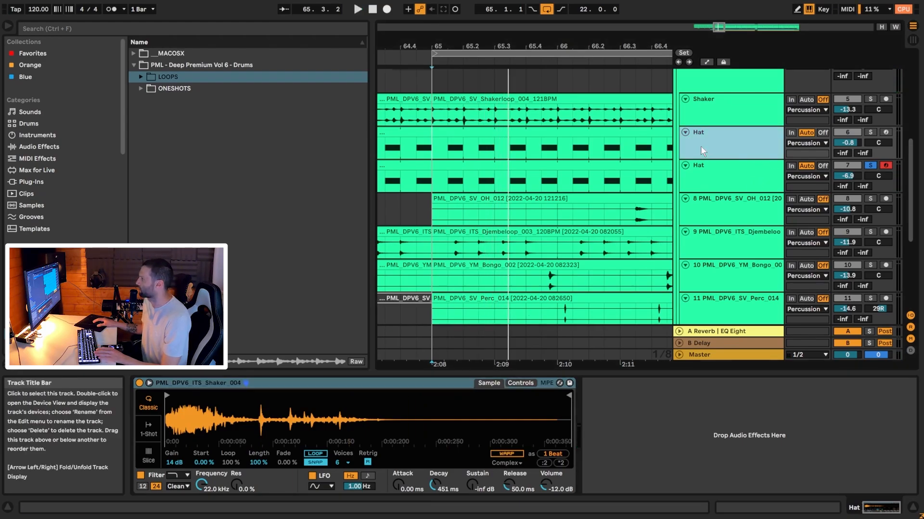
left_click(870, 131)
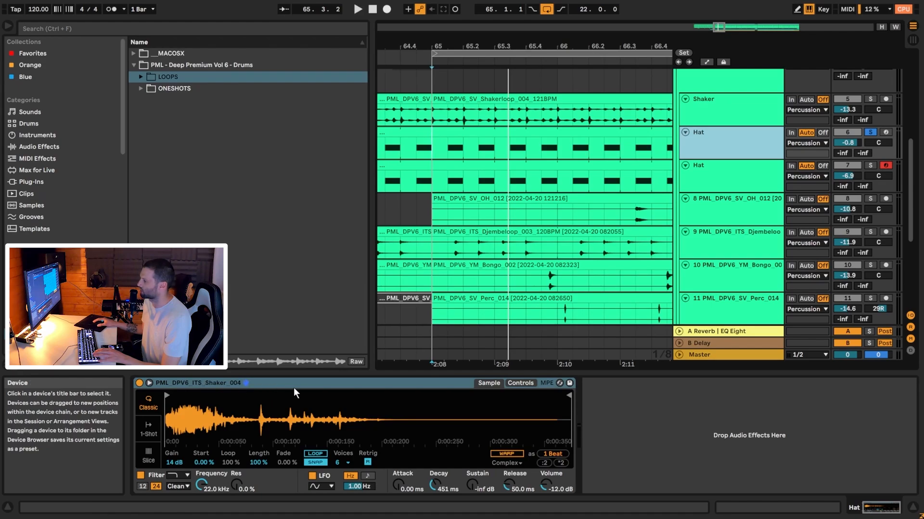
Step: Play the soloed first Hat and try sampler decay times of 38.8 s and 531 ms
key("space")
key("space")
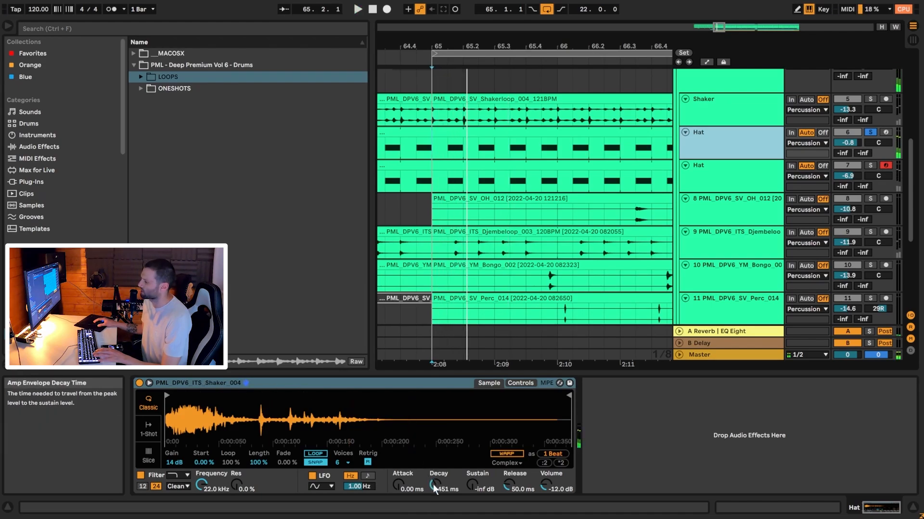
left_click_drag(434, 484, 435, 455)
key("space")
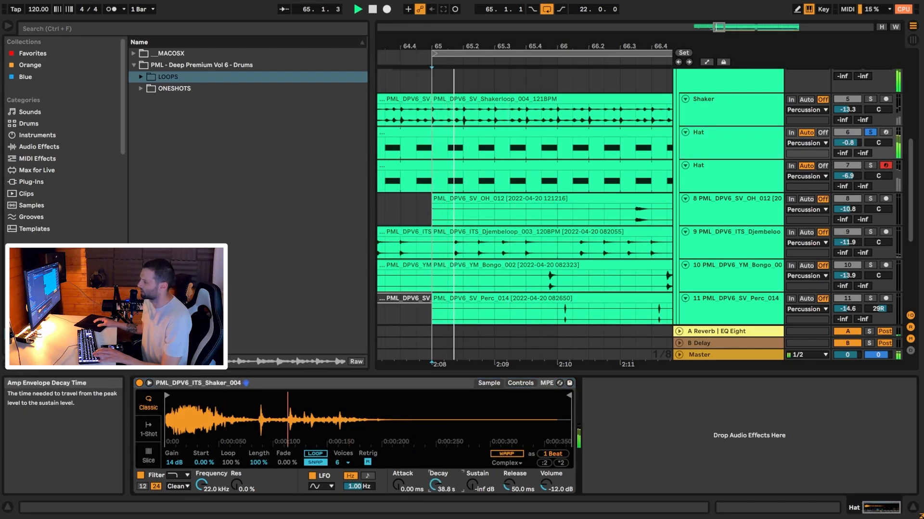
key("space")
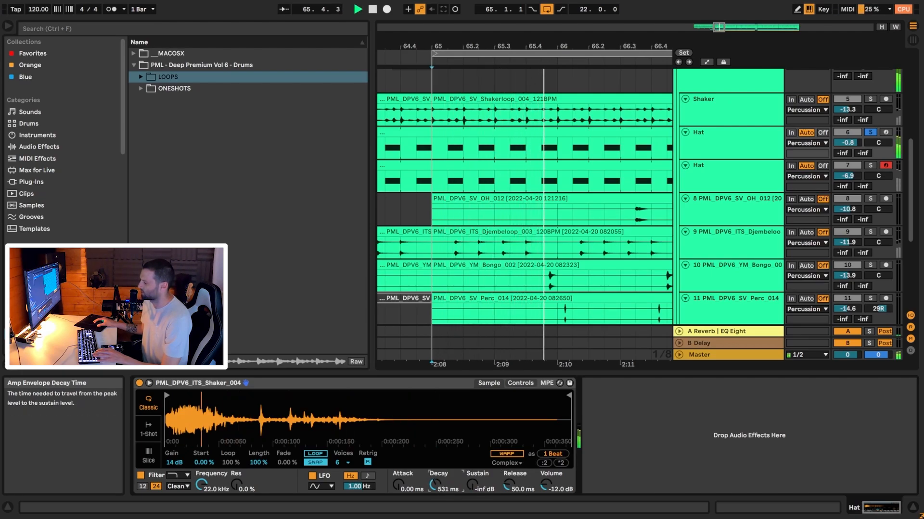
Step: Set the first Hat's sampler decay to 447 ms and play both Hat tracks soloed together, then stop
left_click_drag(434, 484, 433, 489)
key("space")
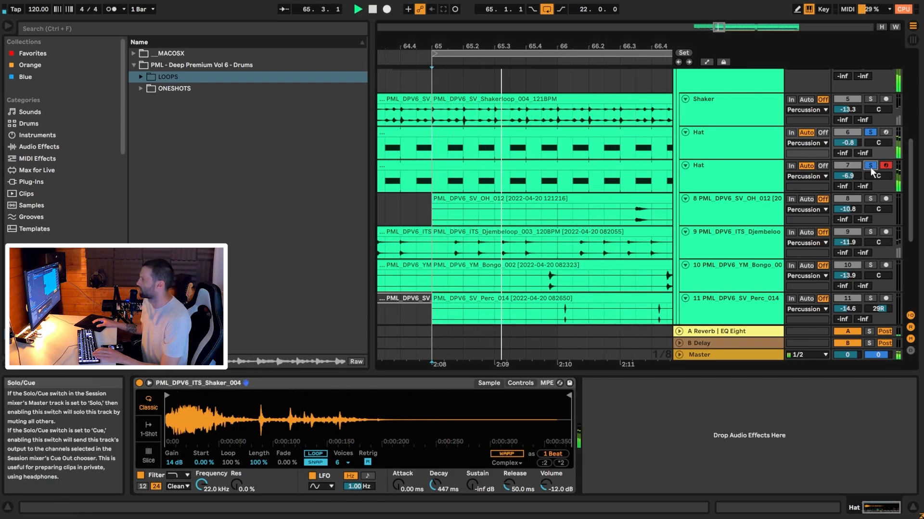
key("space")
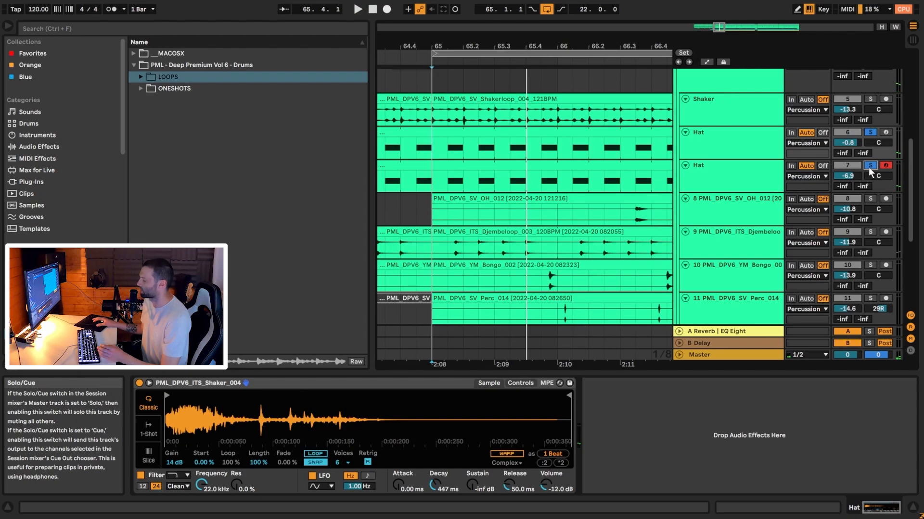
Step: Solo the open hat track PML_DPV6_SV_OH_012 and examine its hit at 66.3.3 and its EQ Eight up close
left_click_drag(501, 46, 567, 50)
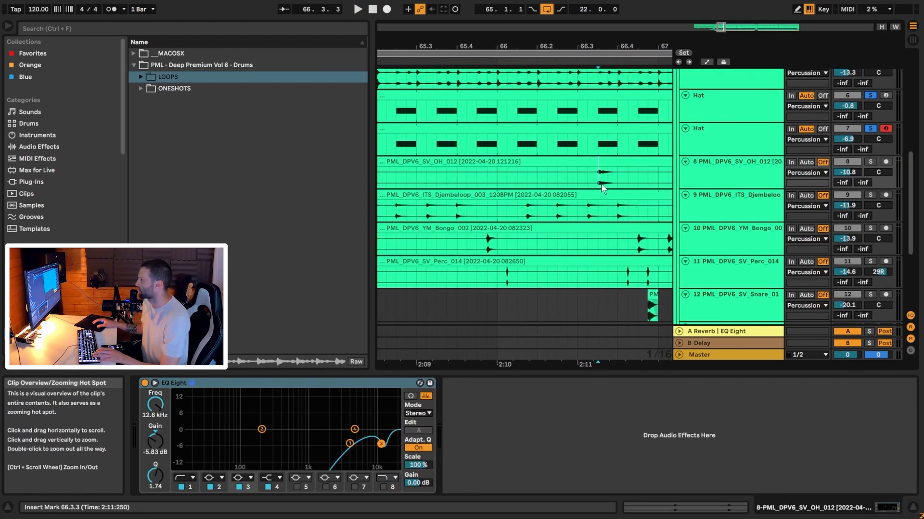
left_click(871, 163)
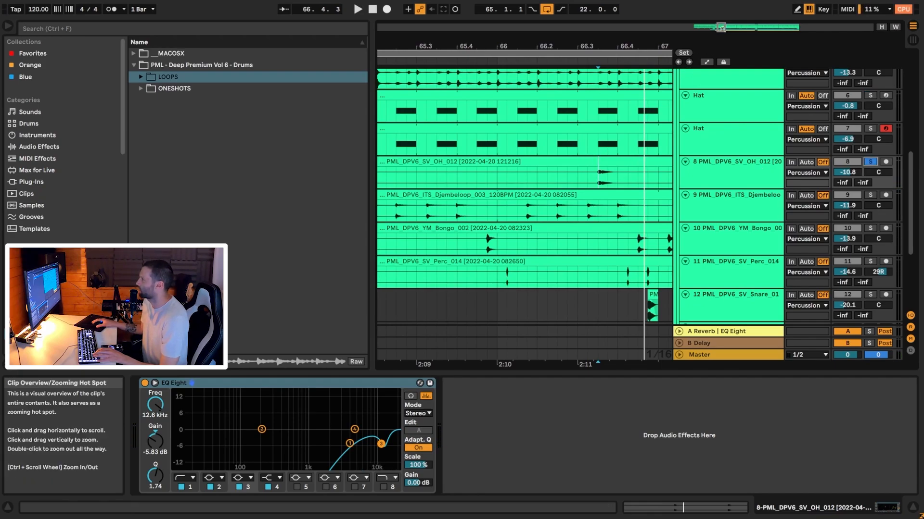
left_click_drag(722, 27, 724, 41)
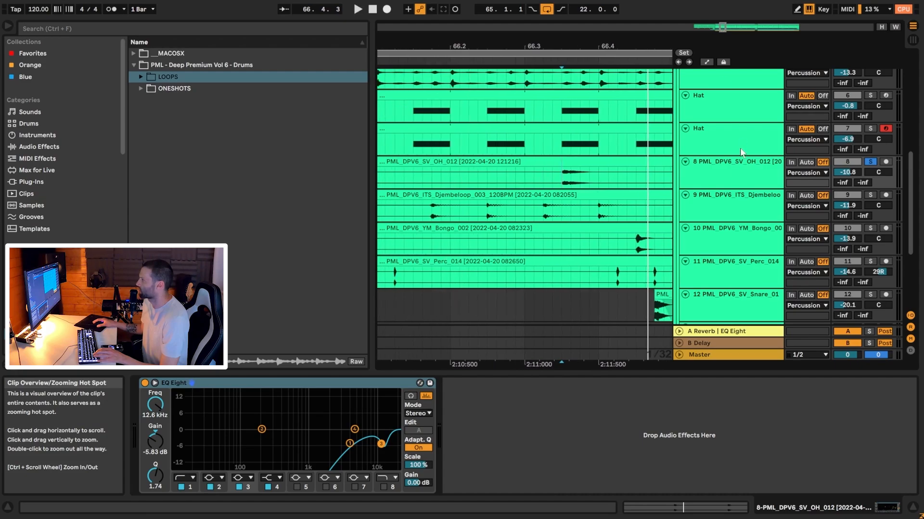
Step: Insert an audio track below track 8 and place PML_DPV6_SV_OH_012.wav on it at 66.3.3, searching the Hats one-shots for 012
left_click(726, 185)
key("ctrl+t")
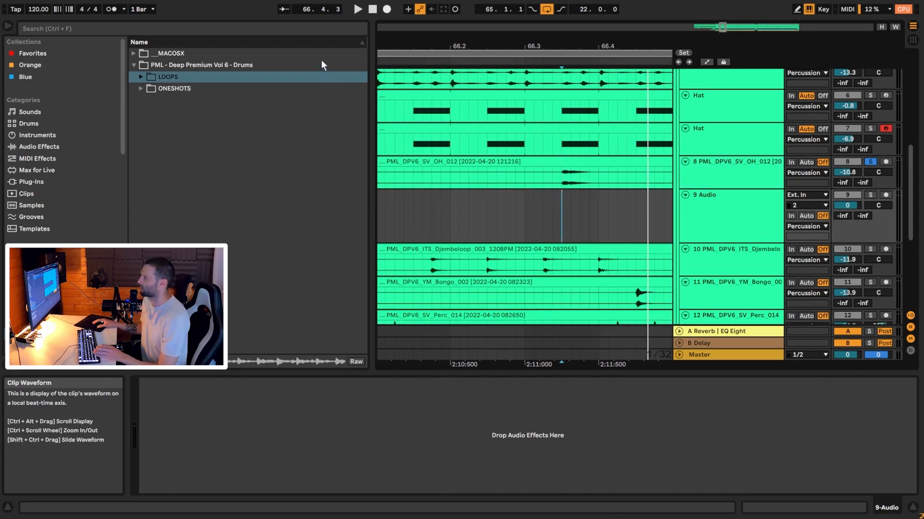
left_click(277, 28)
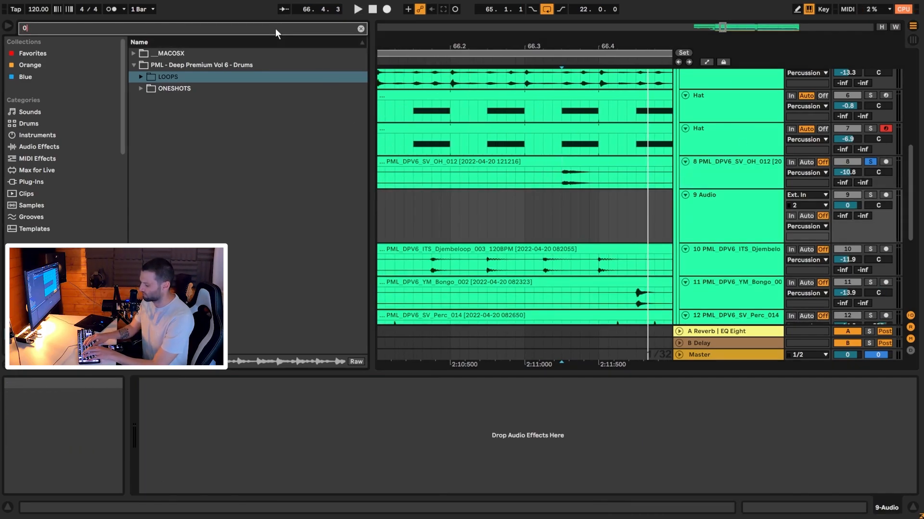
type("012")
left_click(141, 77)
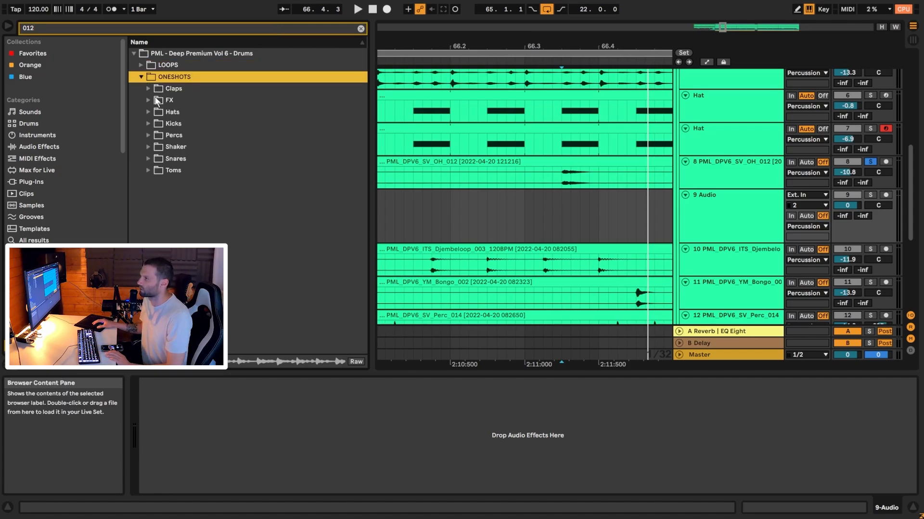
left_click(149, 113)
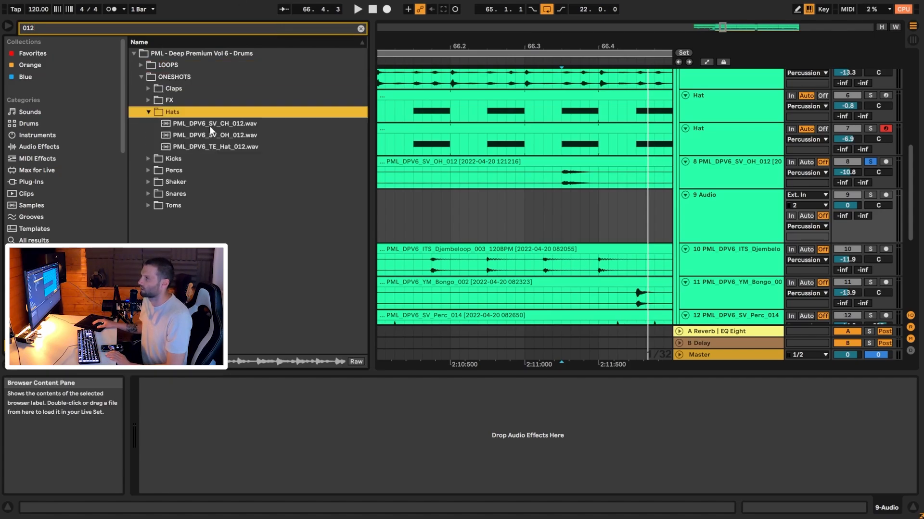
left_click(210, 125)
left_click(215, 136)
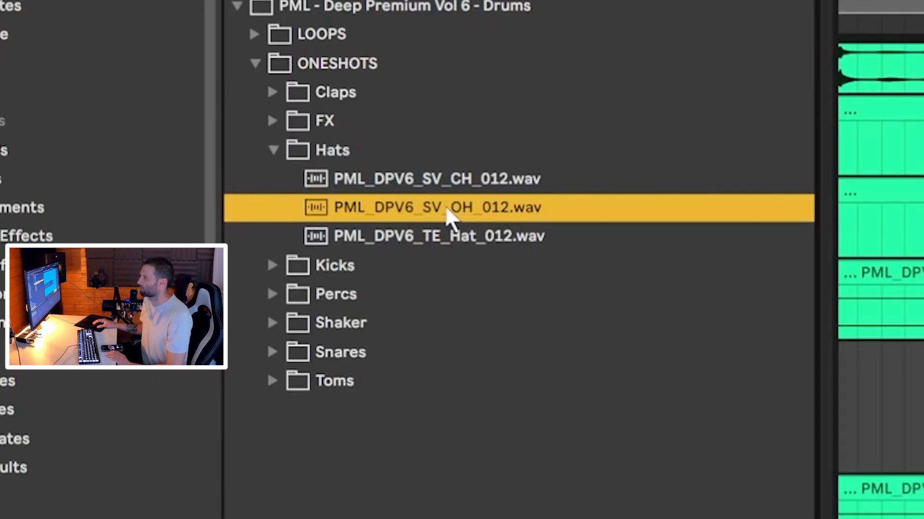
left_click_drag(449, 219, 562, 202)
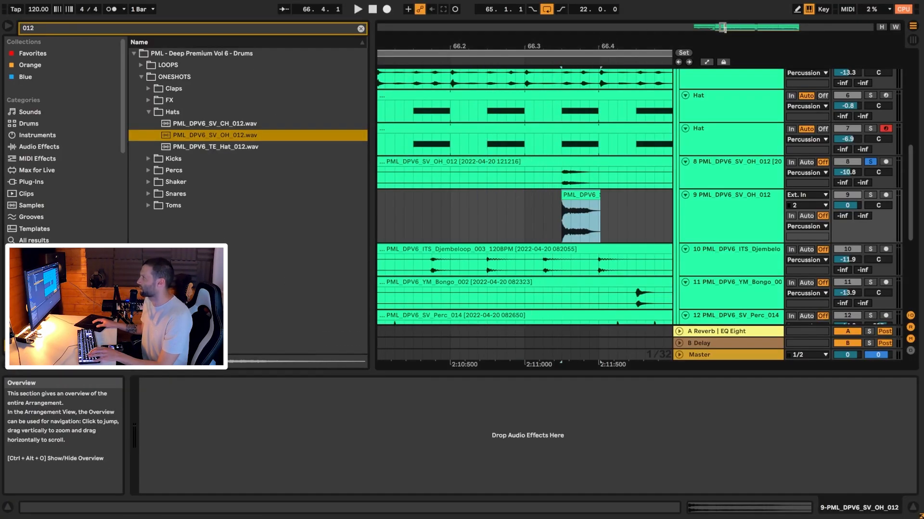
Step: Solo the new PML_DPV6_SV_OH_012 track, set its volume to -4.8 dB, and play the unprocessed sample
left_click_drag(725, 29, 726, 91)
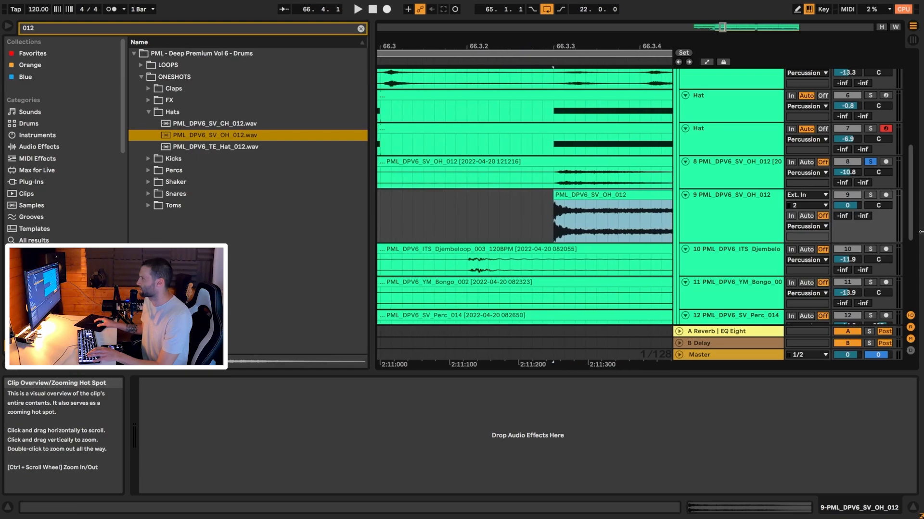
left_click(870, 195)
left_click_drag(849, 205, 849, 211)
key("space")
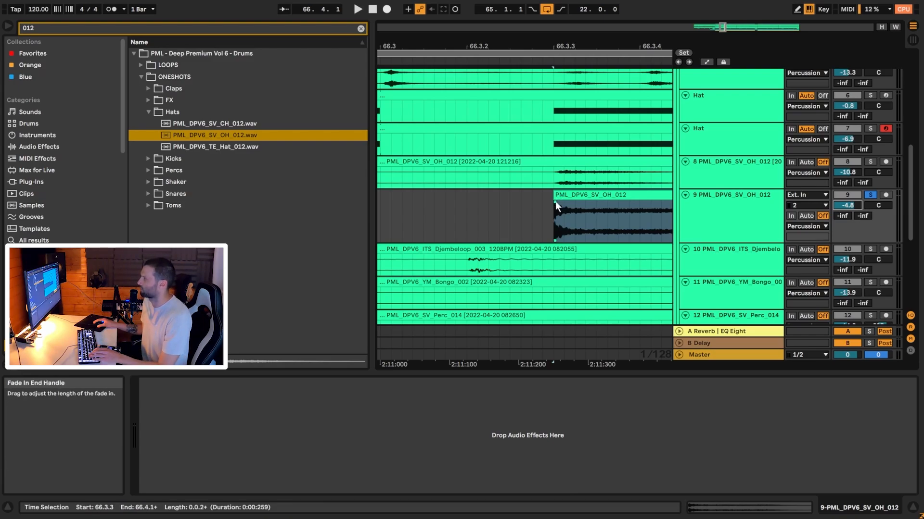
Step: Add a short fade-in to the start of the open hat clip on track 9
left_click_drag(555, 201, 568, 208)
left_click(650, 229)
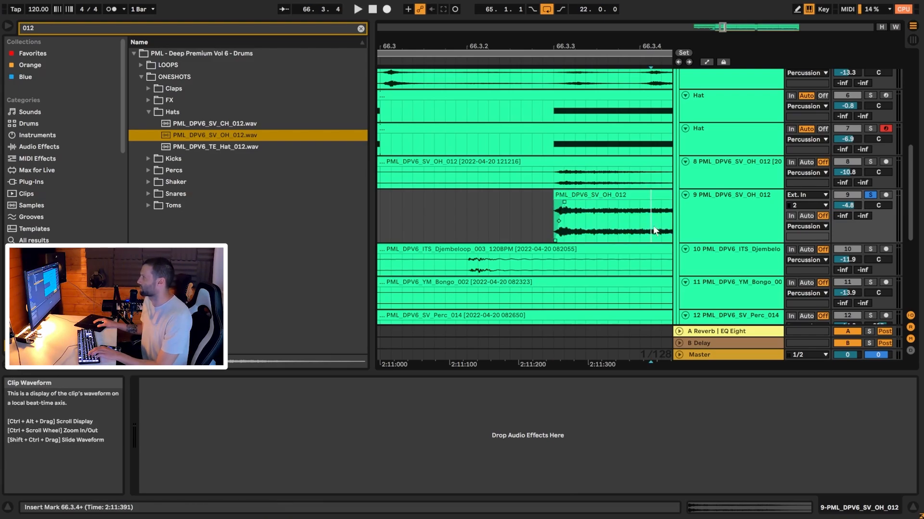
Step: Shorten the open hat clip on track 9, give it a long curved fade-out, play it, and unsolo the track
left_click_drag(723, 27, 722, 23)
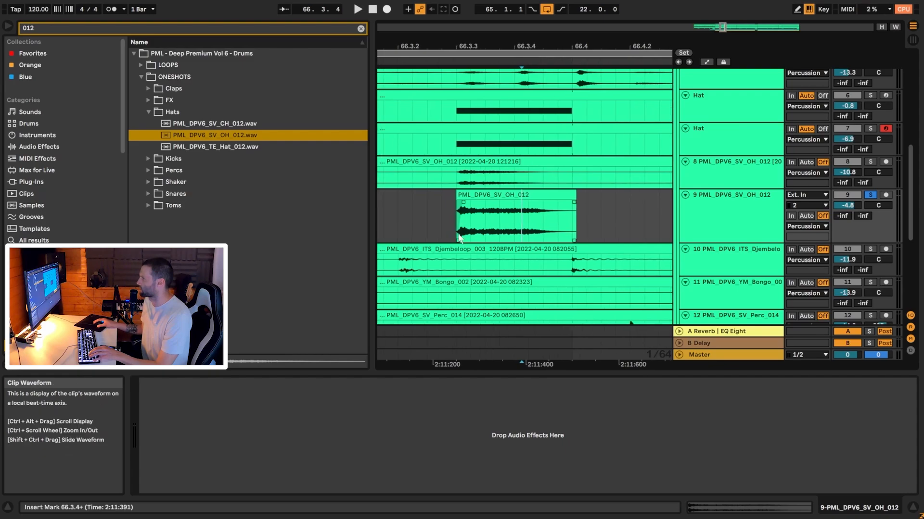
left_click_drag(574, 195, 512, 229)
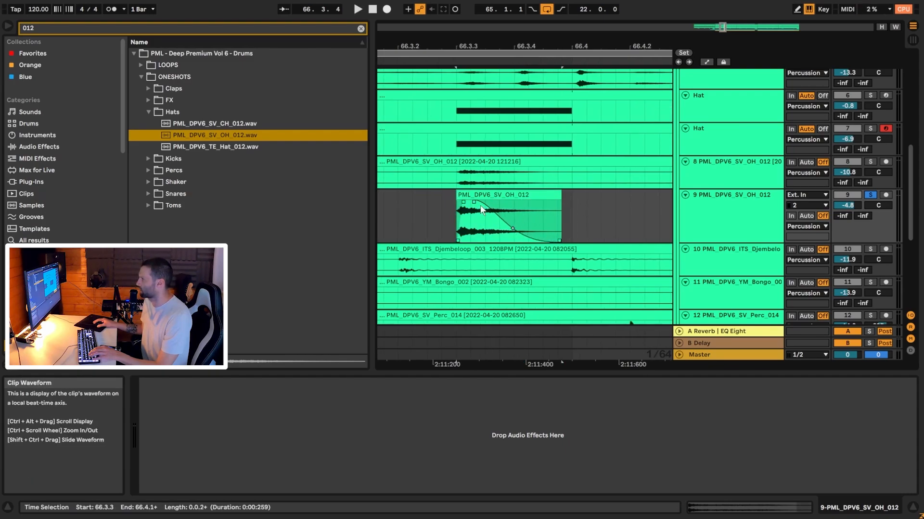
left_click_drag(475, 202, 474, 202)
left_click(448, 217)
key("space")
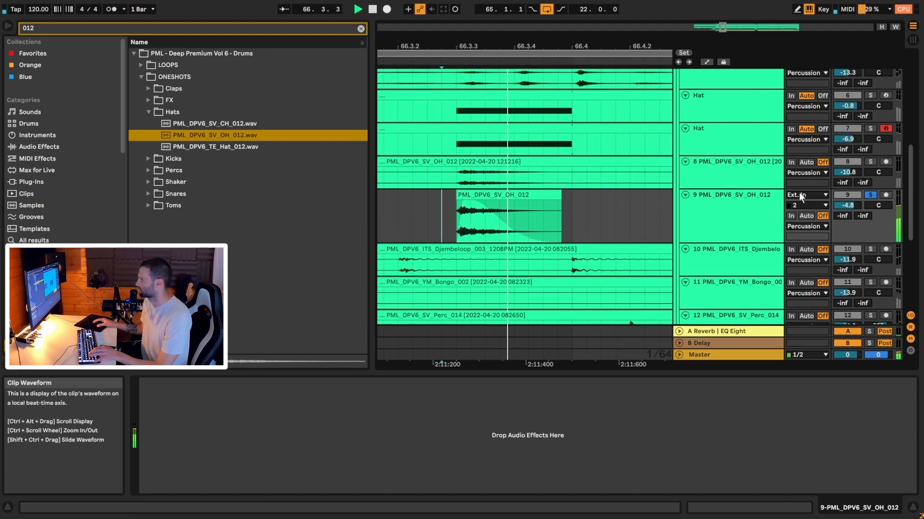
left_click(870, 195)
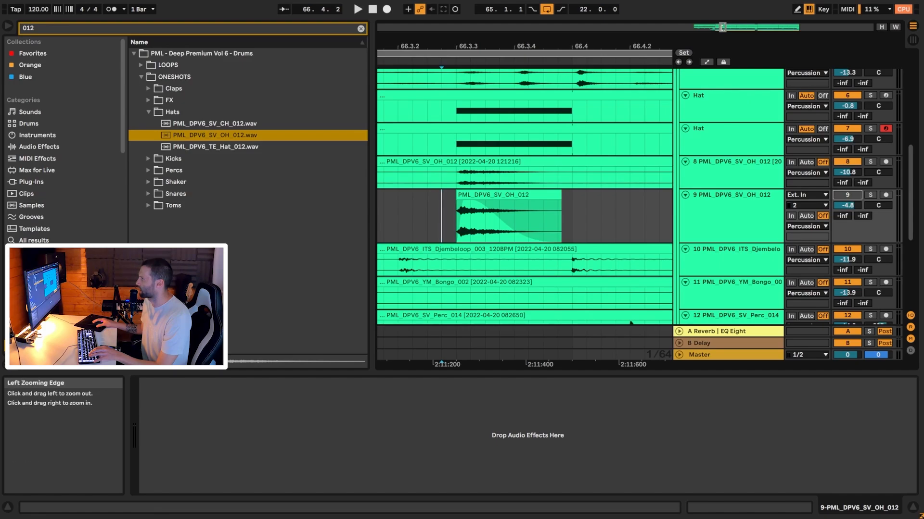
Step: Play the percussion group from 65.1.1 and replay it from 66.3.1 to hear the open hat in context
left_click_drag(723, 27, 727, 39)
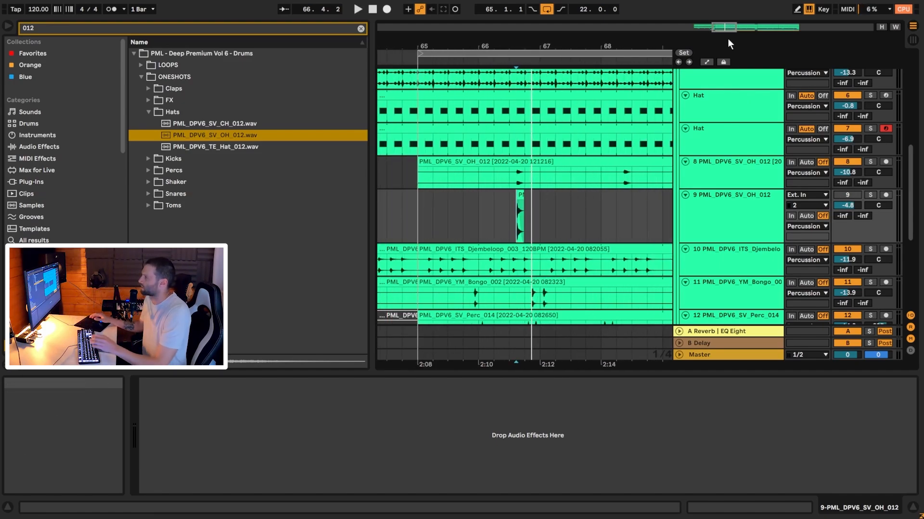
scroll(732, 116, "up", 5)
scroll(870, 152, "down", 2)
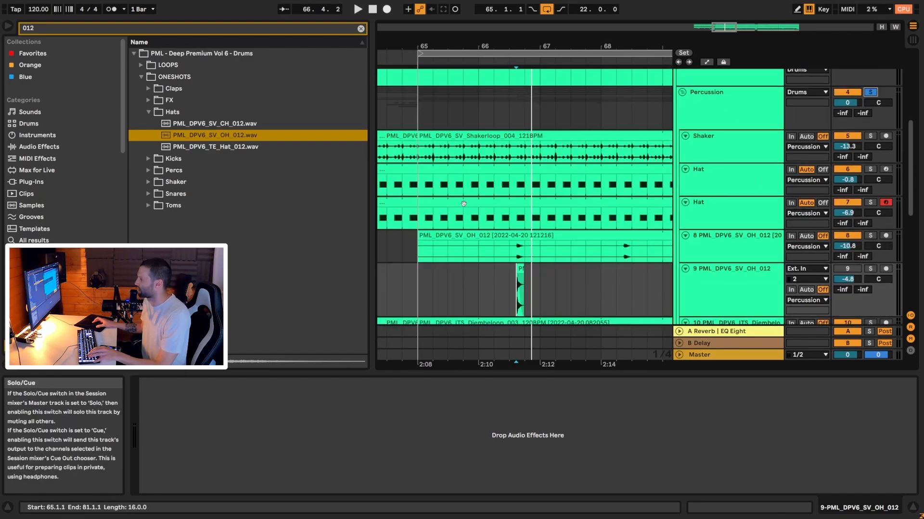
scroll(416, 114, "up", 5)
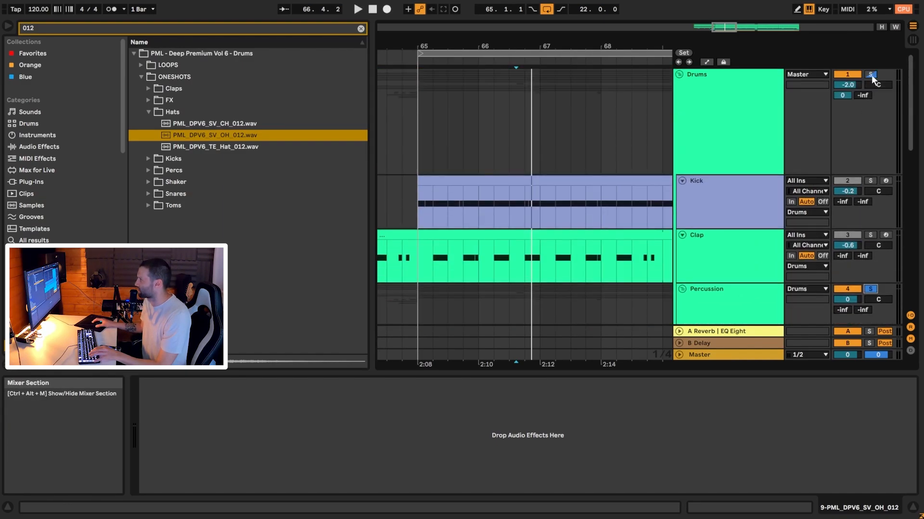
scroll(436, 268, "down", 5)
key("space")
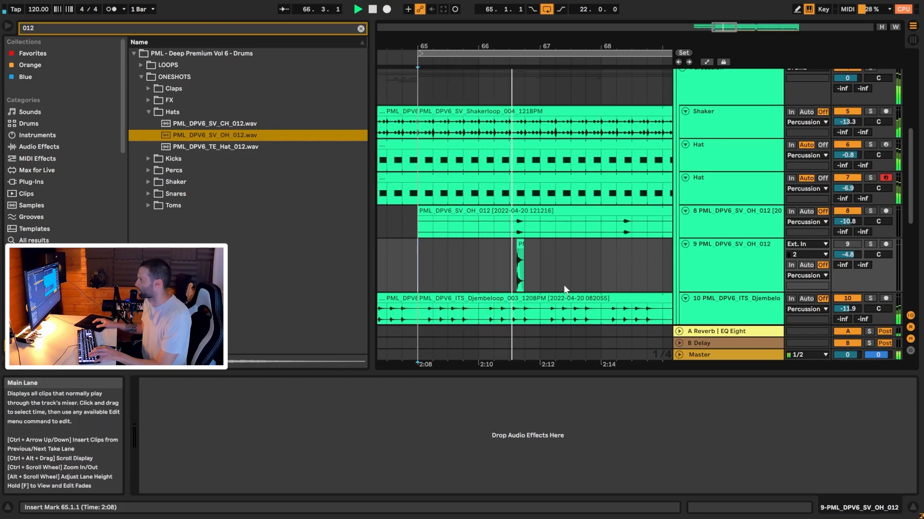
left_click(510, 221)
key("space")
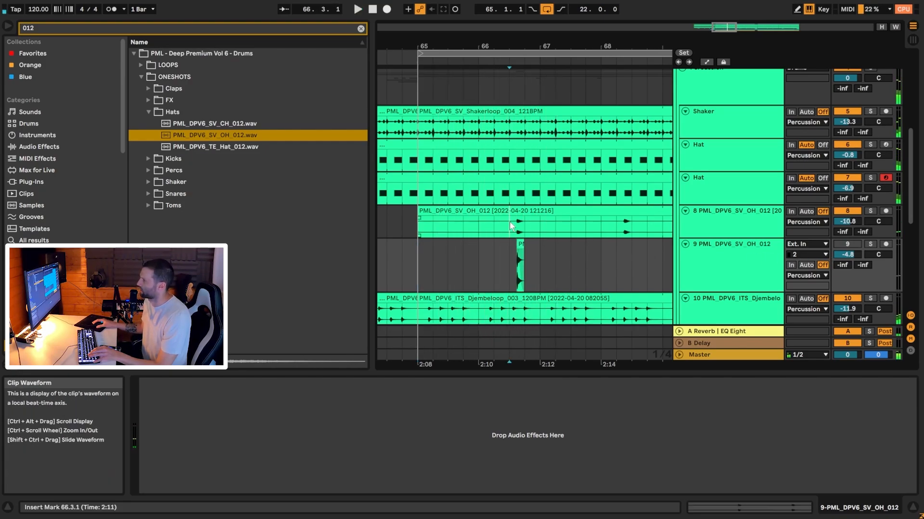
Step: Solo the open hat on track 8 and compare its sound with EQ Eight bypassed and active
left_click(510, 221)
scroll(509, 221, "down", 2)
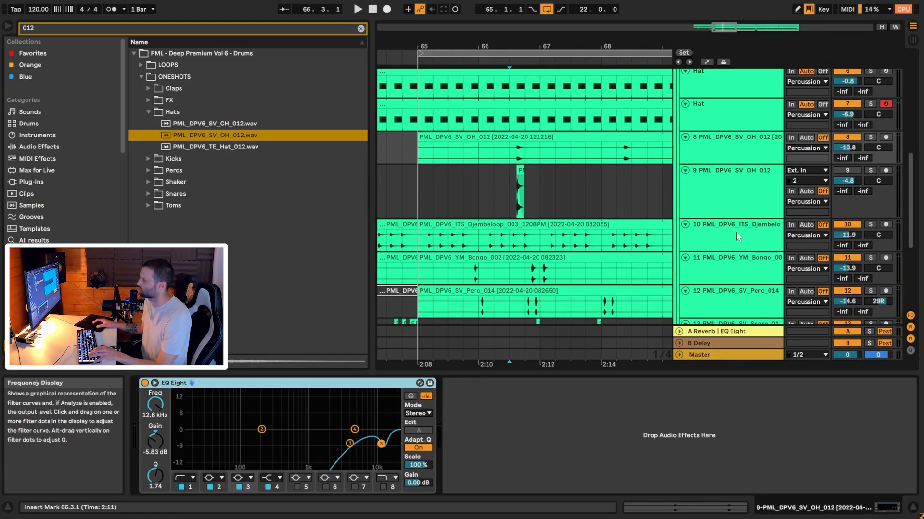
left_click(870, 137)
left_click(145, 383)
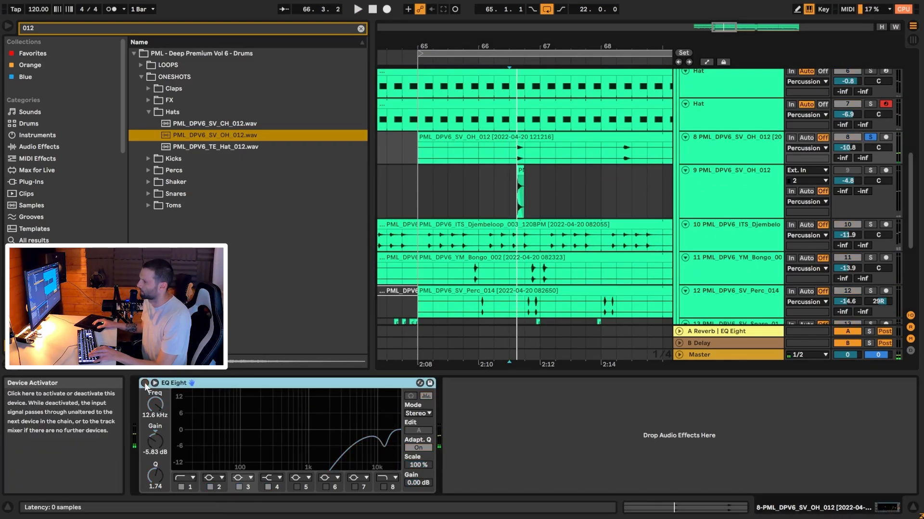
key("space")
left_click(144, 383)
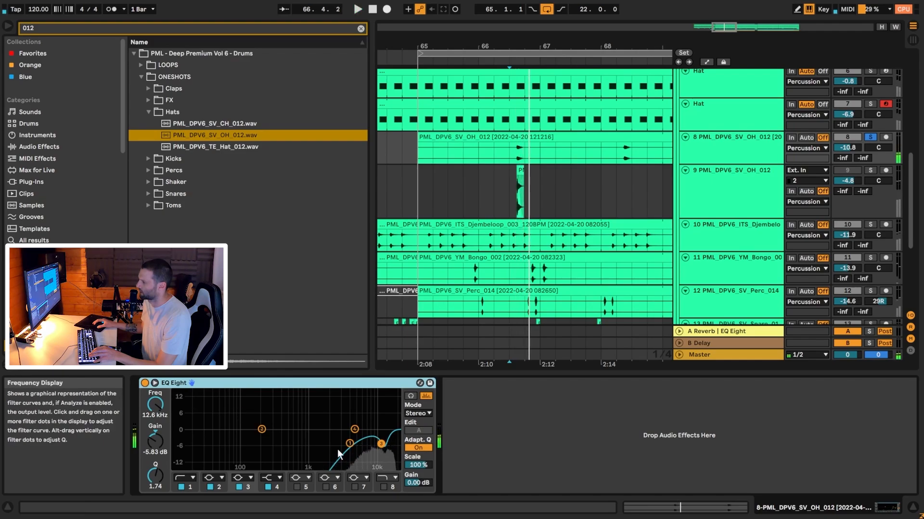
Step: Lower the frequency of EQ Eight band 1 on the open hat to 3.09 kHz and replay the hit
mouse_move(350, 443)
left_mouse_down()
mouse_move(290, 444)
mouse_move(340, 442)
left_mouse_up()
key("space")
key("space")
key("space")
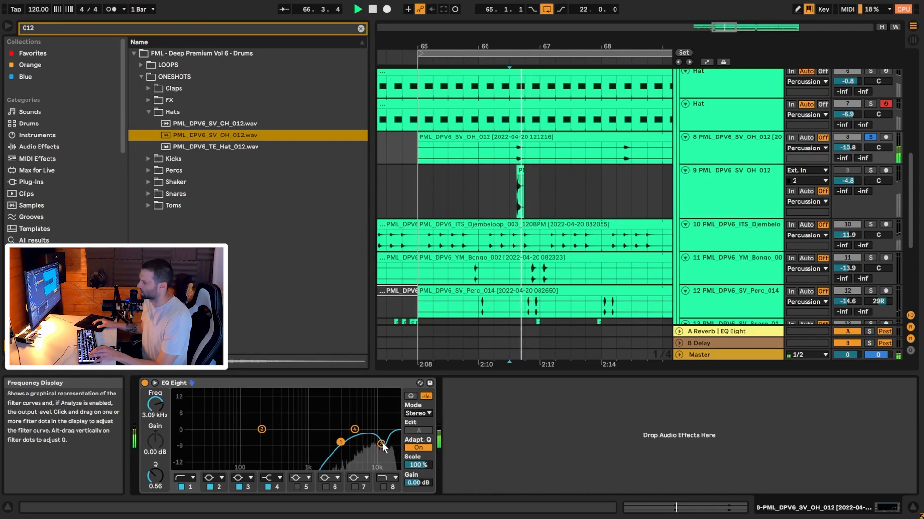
Step: Solo the Djembe loop on track 10 and play it on its own
scroll(680, 174, "down", 3)
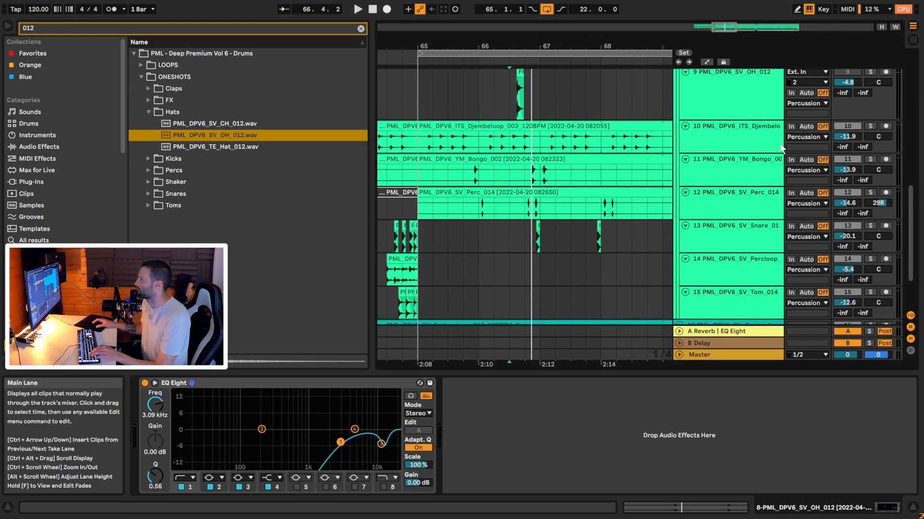
left_click(779, 146)
left_click(870, 126)
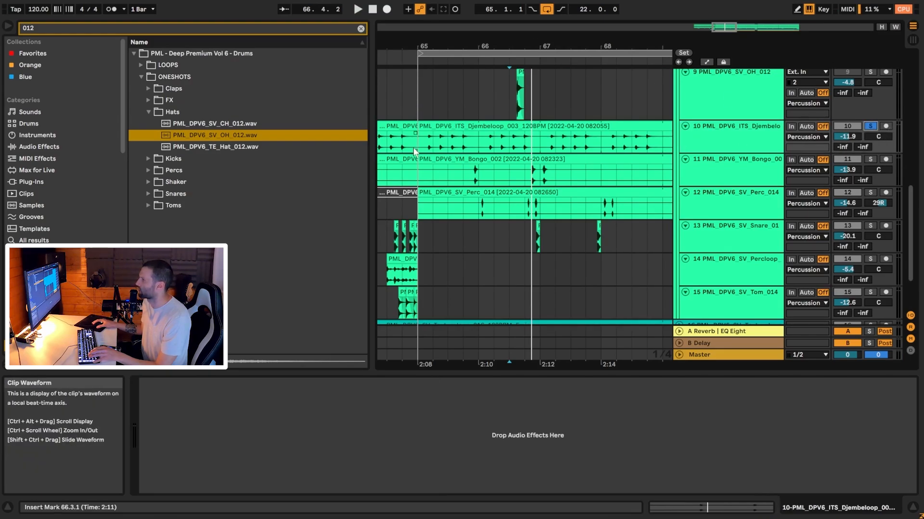
left_click_drag(715, 28, 712, 39)
key("space")
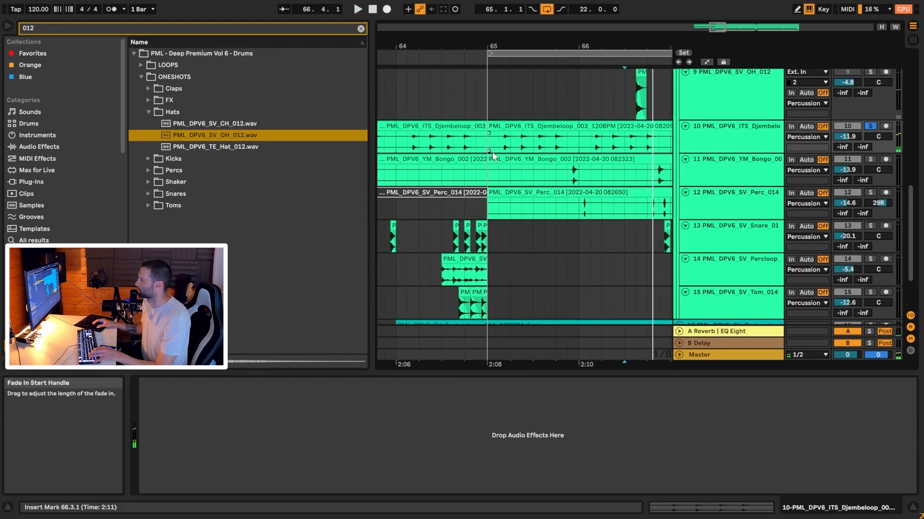
Step: Solo the kick alongside the Djembe loop and play them together from 65.1.1
scroll(717, 152, "up", 3)
scroll(717, 152, "up", 6)
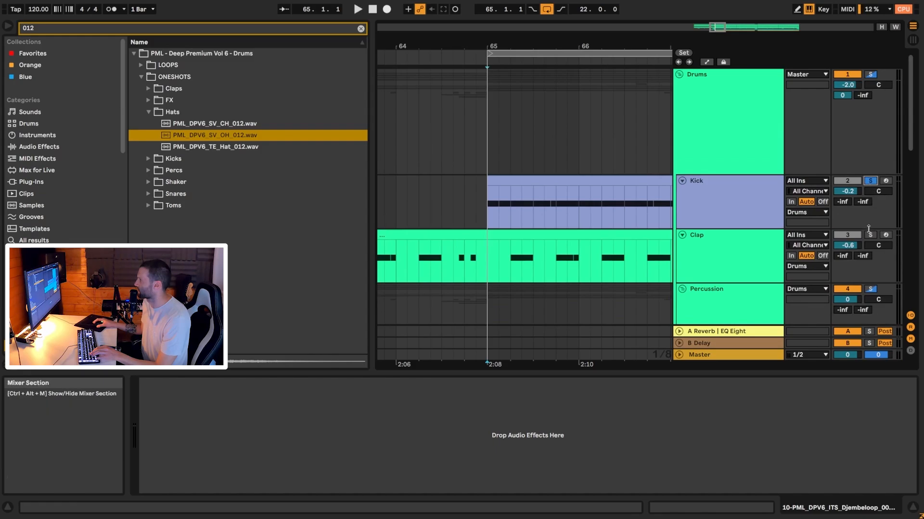
scroll(778, 203, "down", 8)
scroll(544, 137, "down", 2)
key("space")
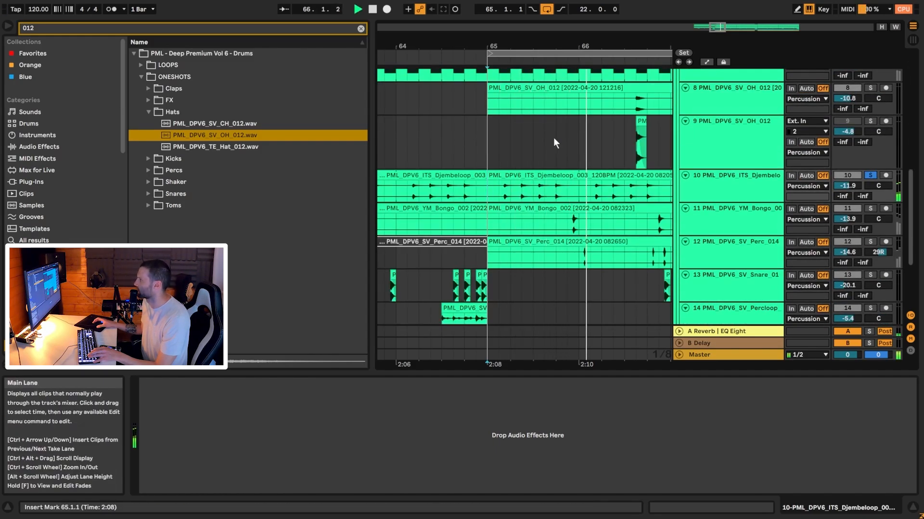
key("space")
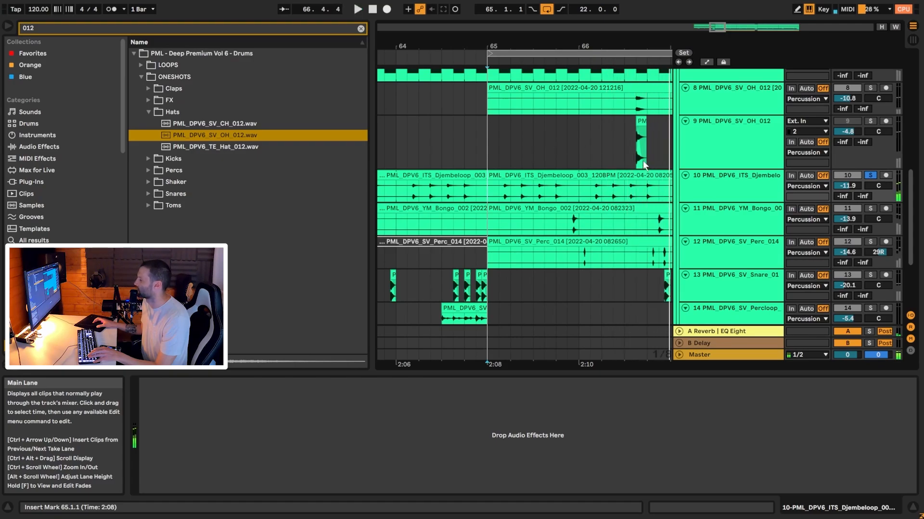
Step: Insert an audio track below track 10 and place PML_DPV6_ITS_Djembeloop_003_120BPM.wav on it at 65.1.1, searching the samples for 003
key("ctrl+t")
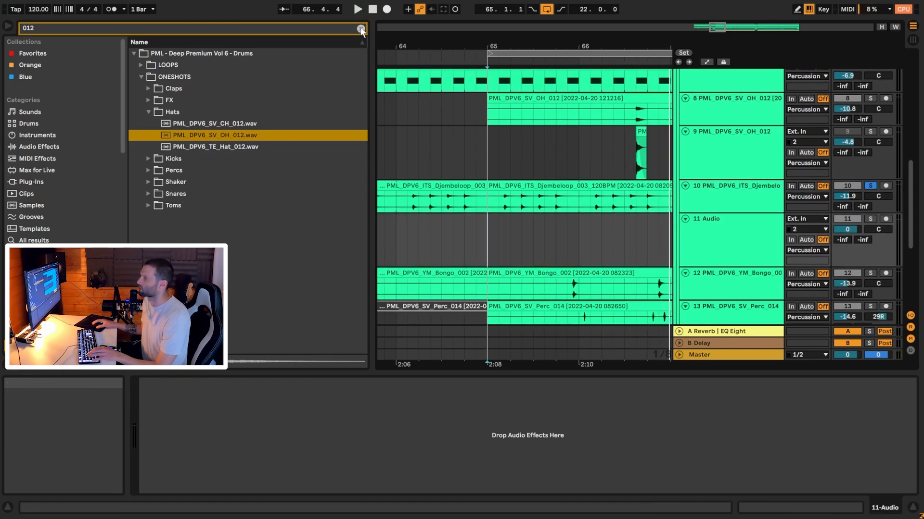
left_click(360, 28)
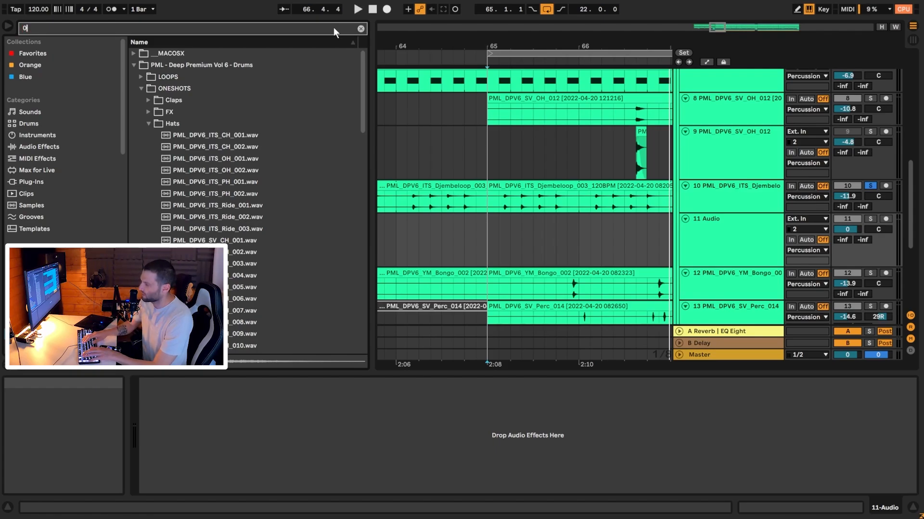
type("003")
left_click(229, 162)
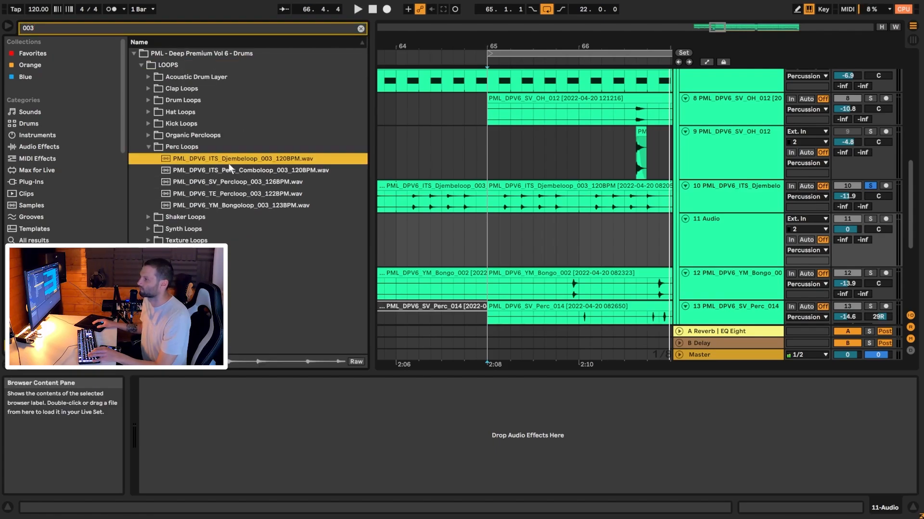
left_click_drag(213, 161, 510, 240)
Step: Solo the raw Djembe loop on track 11, set its volume to -10.3 dB, and play it
left_click_drag(716, 27, 717, 45)
left_click(870, 186)
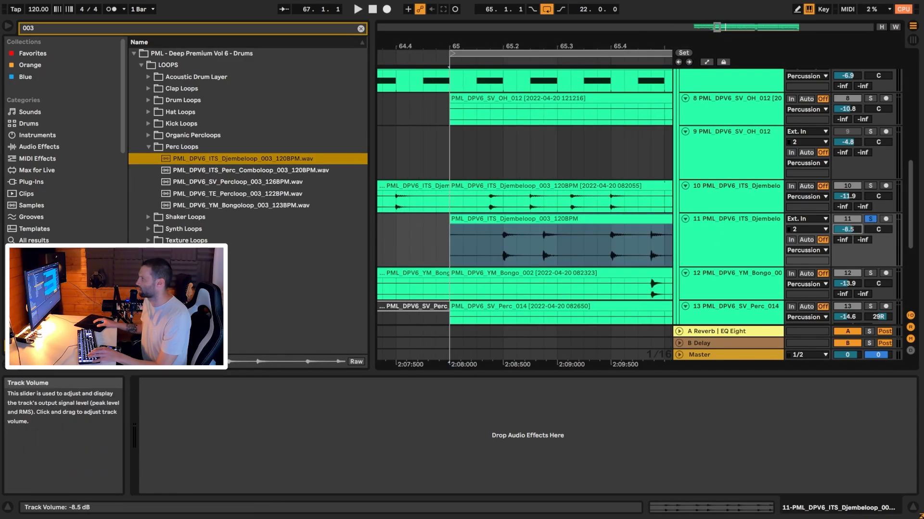
left_click_drag(848, 229, 848, 232)
key("space")
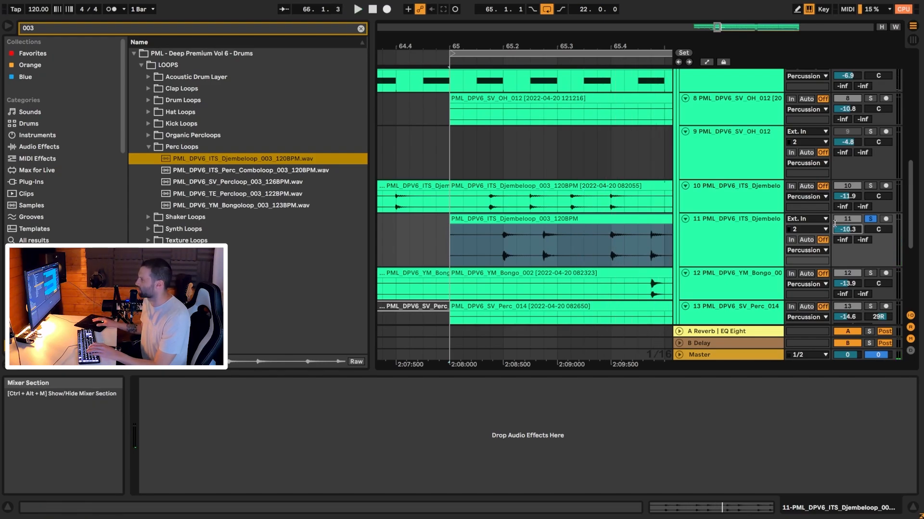
Step: Solo the edited Djembe loop on track 10 instead of track 11 and play it for comparison
left_click(871, 187)
left_click(874, 219)
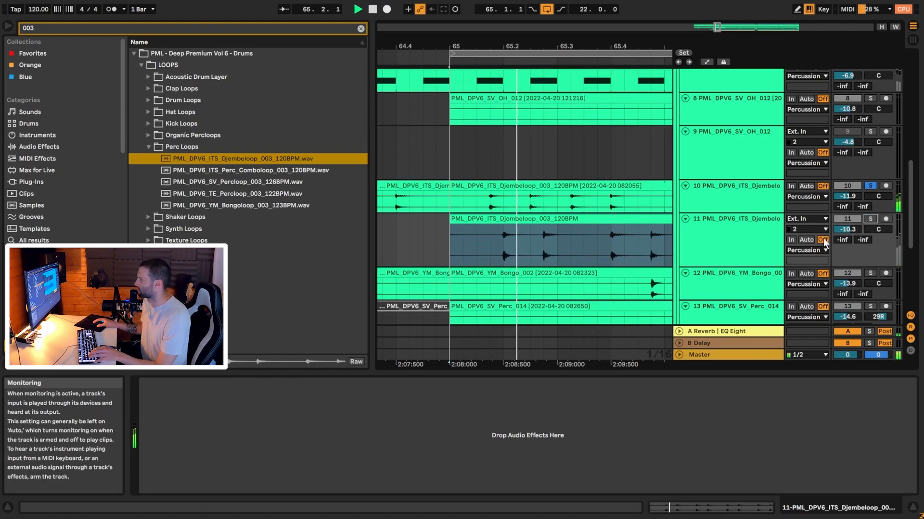
key("space")
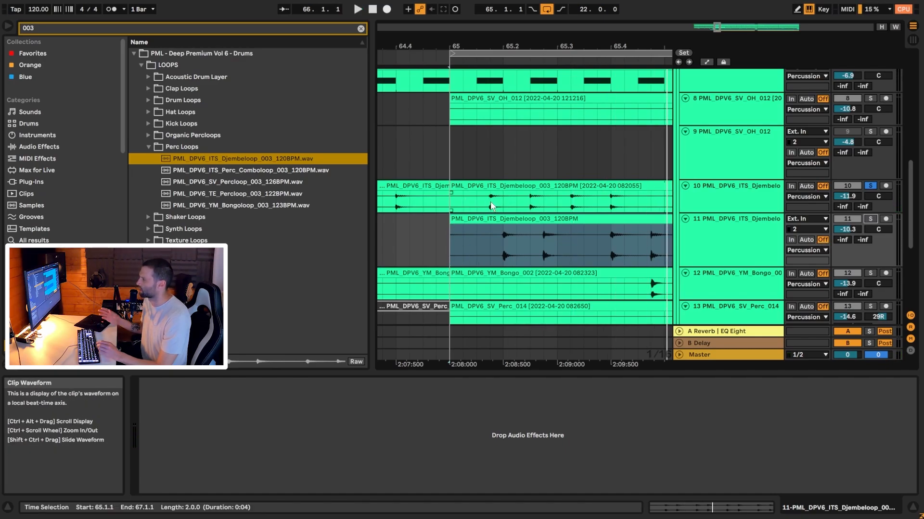
Step: Shift the raw Djembe loop a sixteenth earlier, split it at 65.3.4, and move the second part to 65.3.2
left_click(460, 256)
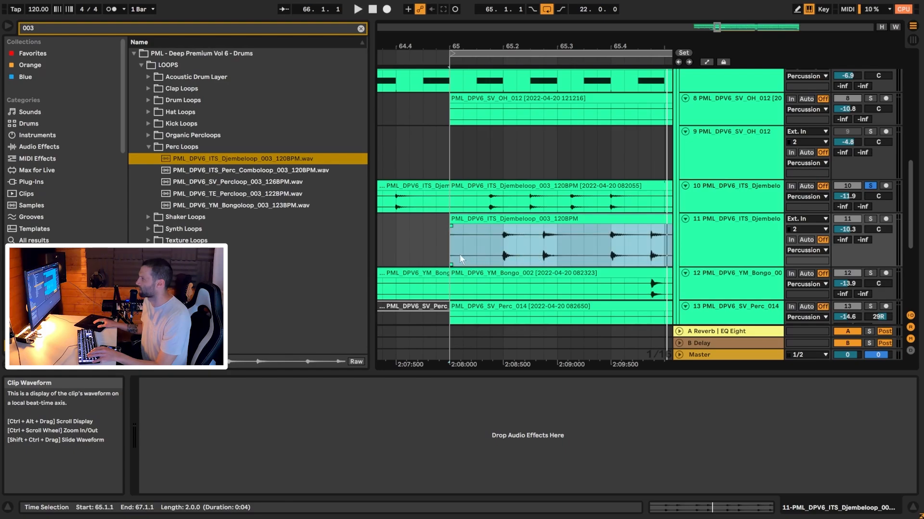
left_click(460, 256)
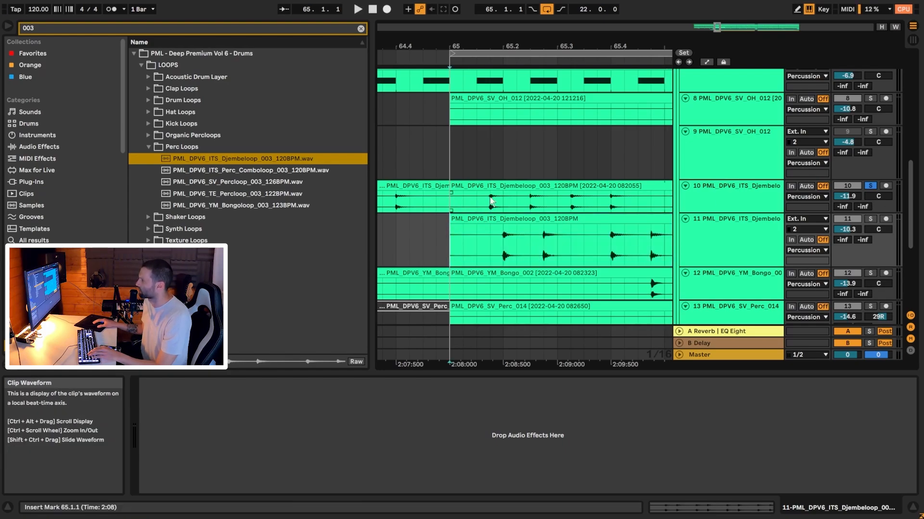
left_click_drag(487, 218, 473, 218)
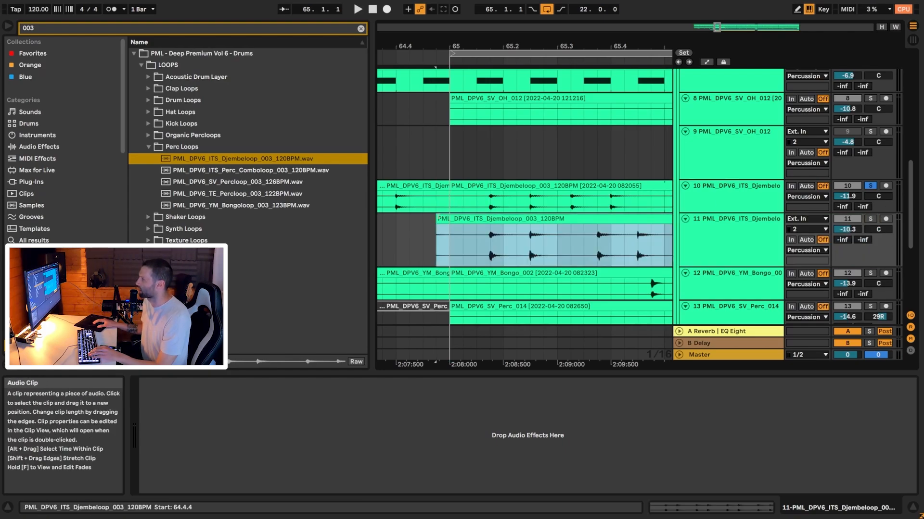
left_click(597, 250)
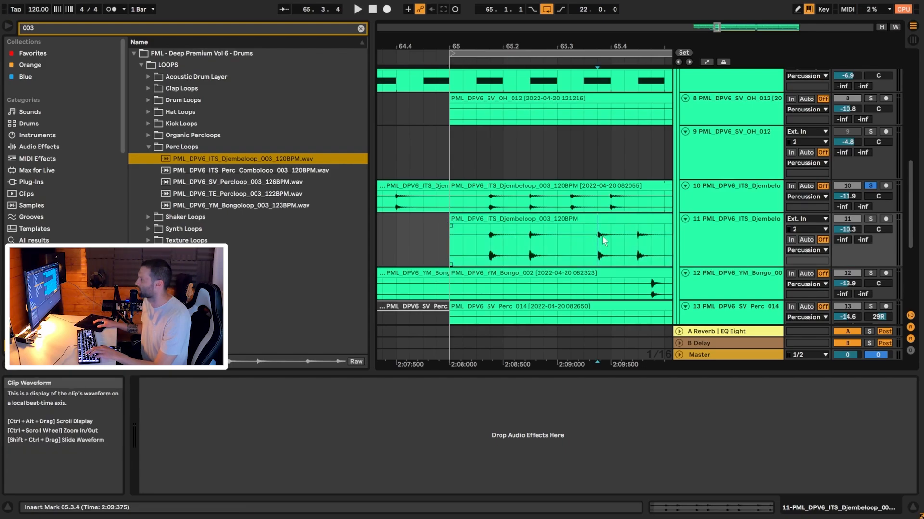
key("ctrl+e")
left_click_drag(611, 221, 583, 225)
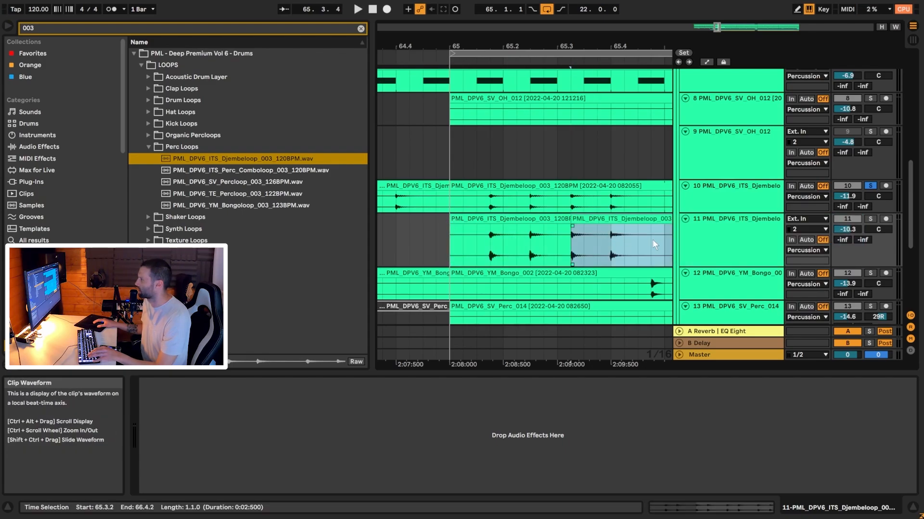
Step: Split the Djembe loop on track 11 at 66.1.1, select both pieces within bar 65, and unsolo track 10
left_click(655, 240)
key("ctrl+e")
left_click(594, 219)
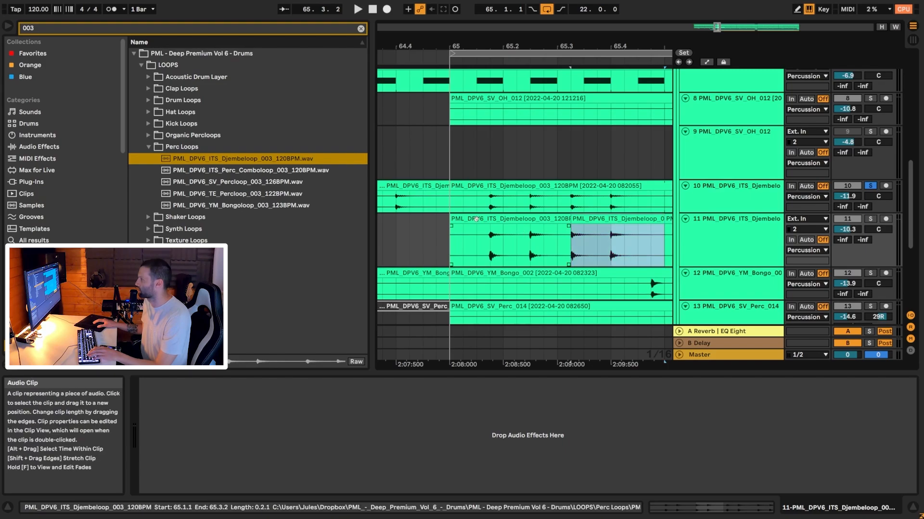
left_click(525, 219, "shift")
left_click(870, 186)
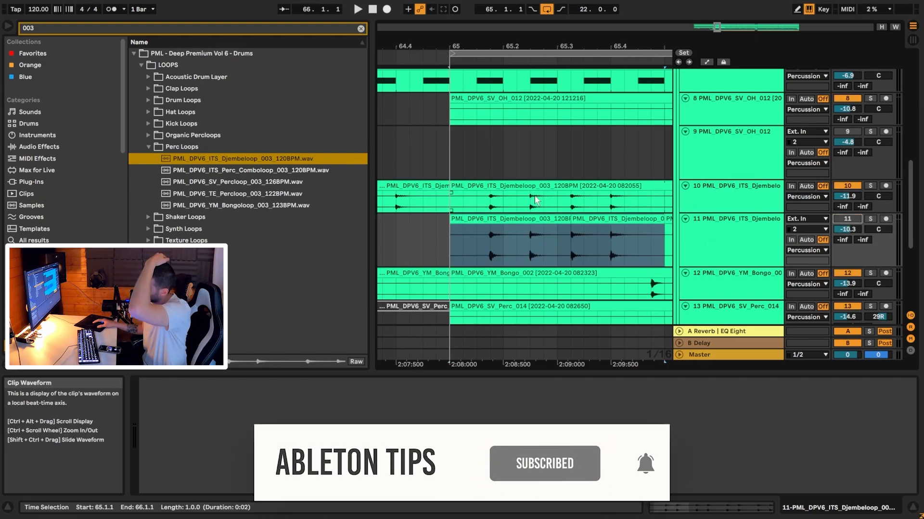
Step: Delete the raw Djembe loop comparison track, track 11, together with its edited clips
scroll(568, 199, "down", 2)
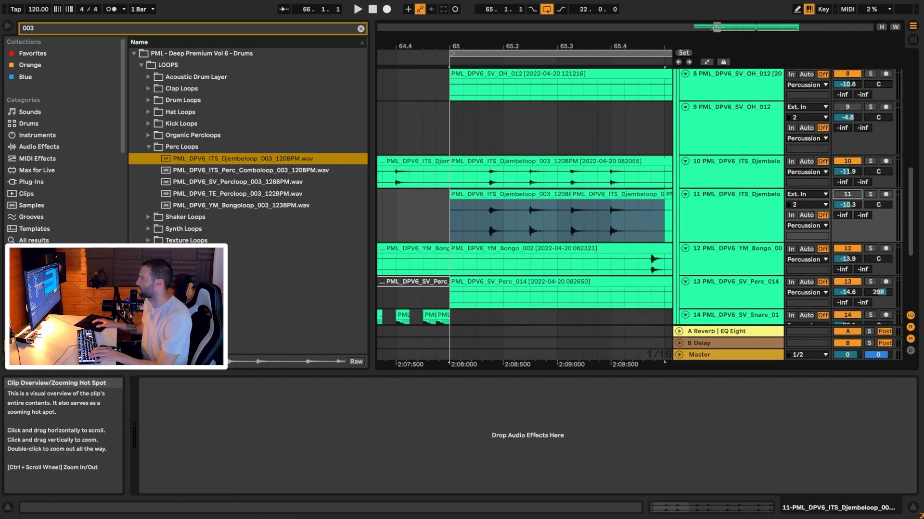
key("minus")
key("minus")
key("space")
left_click(703, 213)
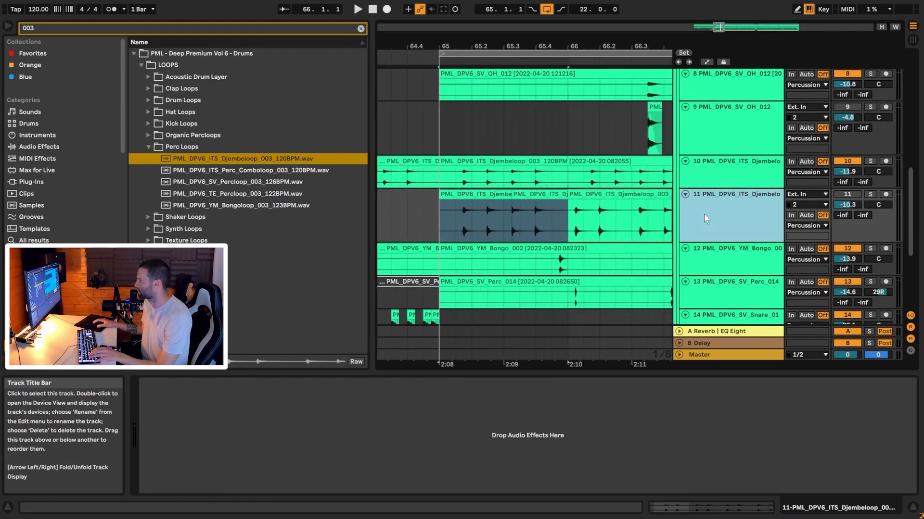
key("Delete")
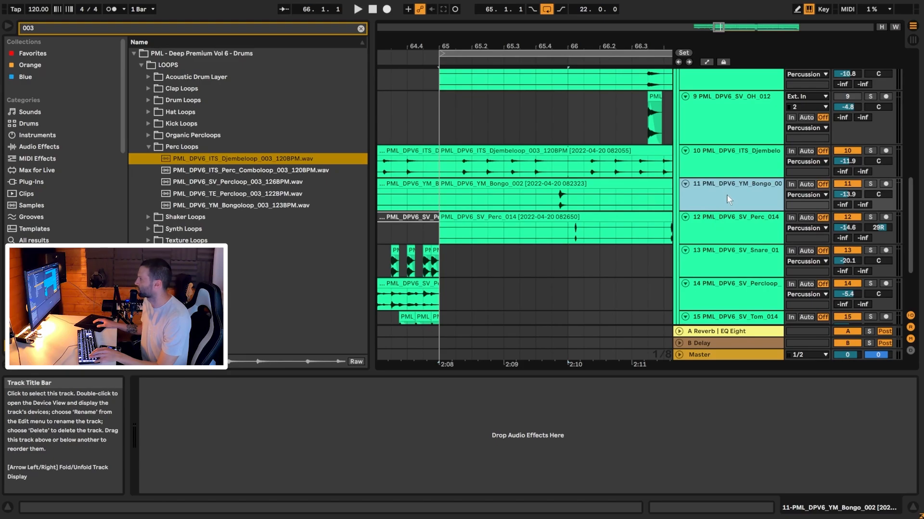
Step: Solo the Bongo track, track 11, and play its hit from 65.4.4
left_click_drag(719, 27, 718, 36)
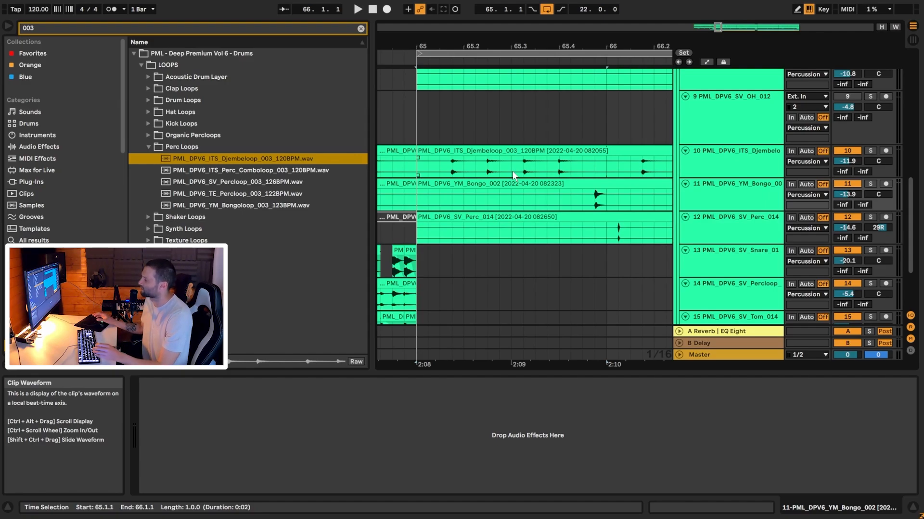
left_click(870, 183)
left_click(595, 198)
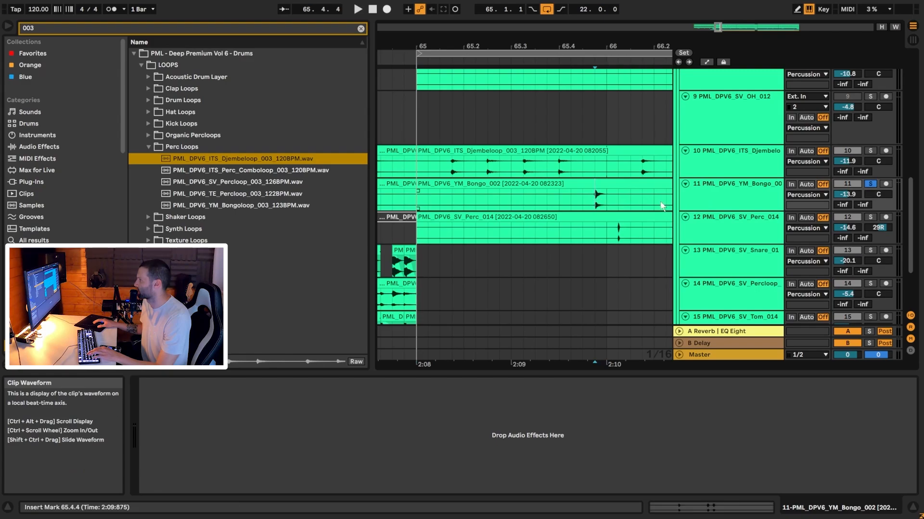
key("space")
key("space")
key("space")
key("space")
left_click_drag(718, 28, 721, 22)
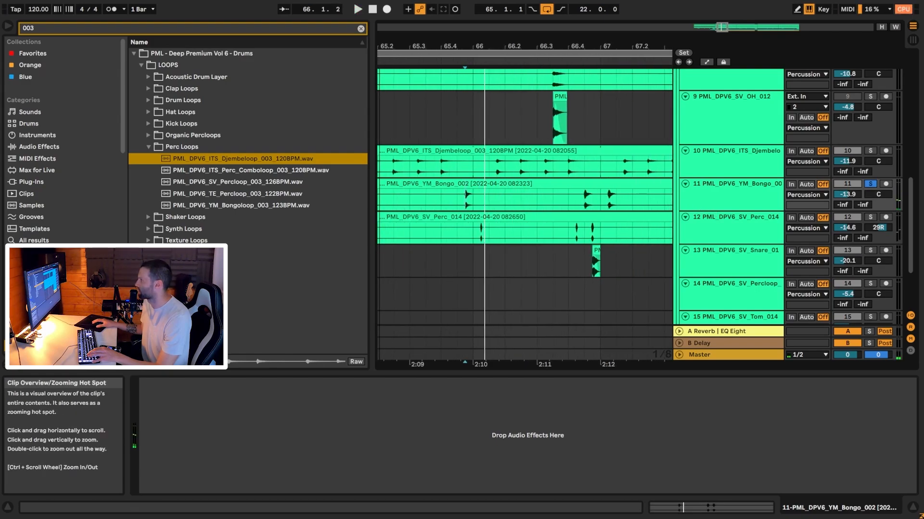
left_click_drag(509, 46, 516, 33)
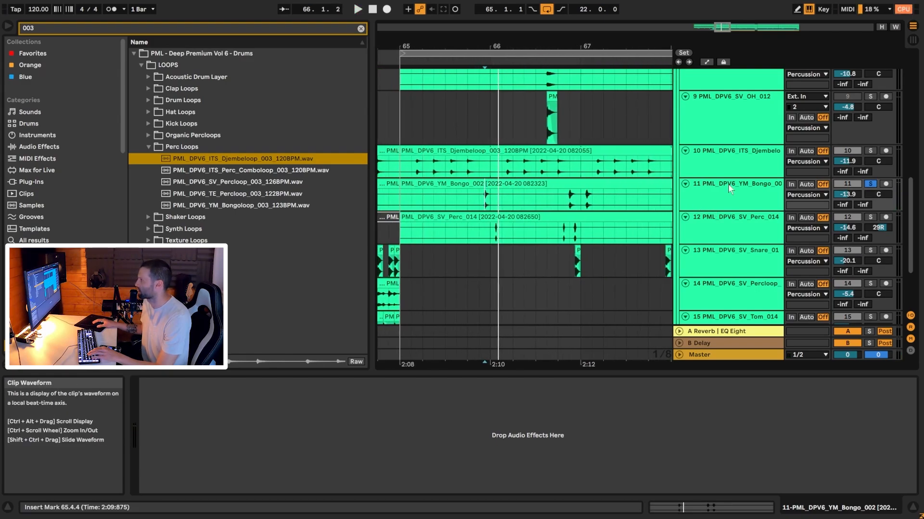
Step: Solo the Djembe loop on track 10 alongside the Bongo and play both from bar 65
left_click(869, 151)
left_click(579, 203)
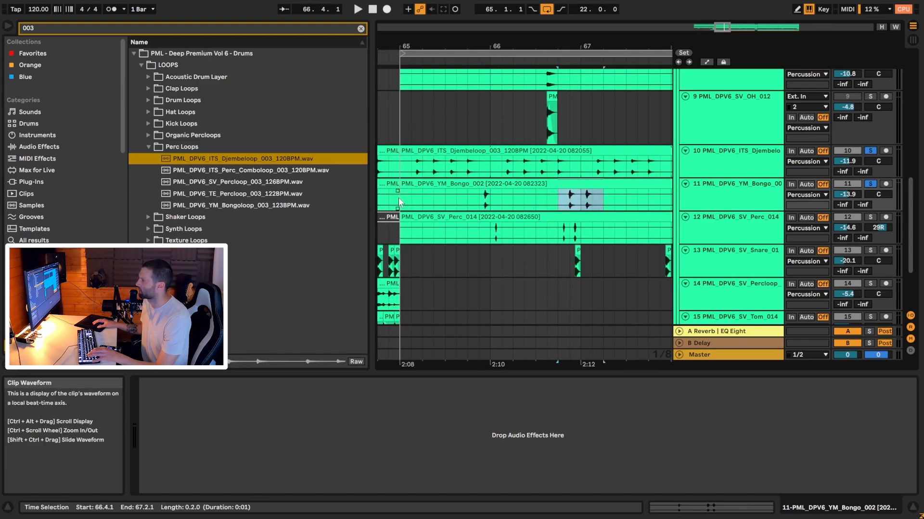
left_click_drag(398, 202, 602, 203)
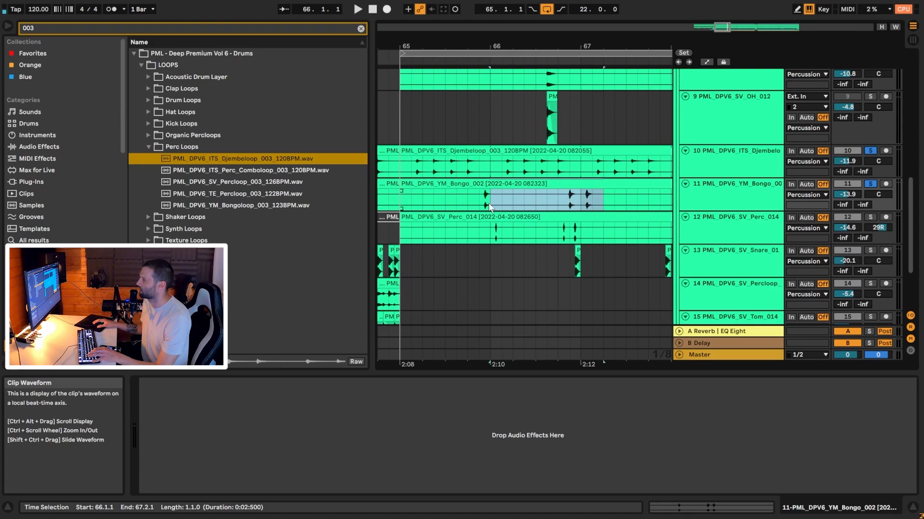
left_click(406, 206)
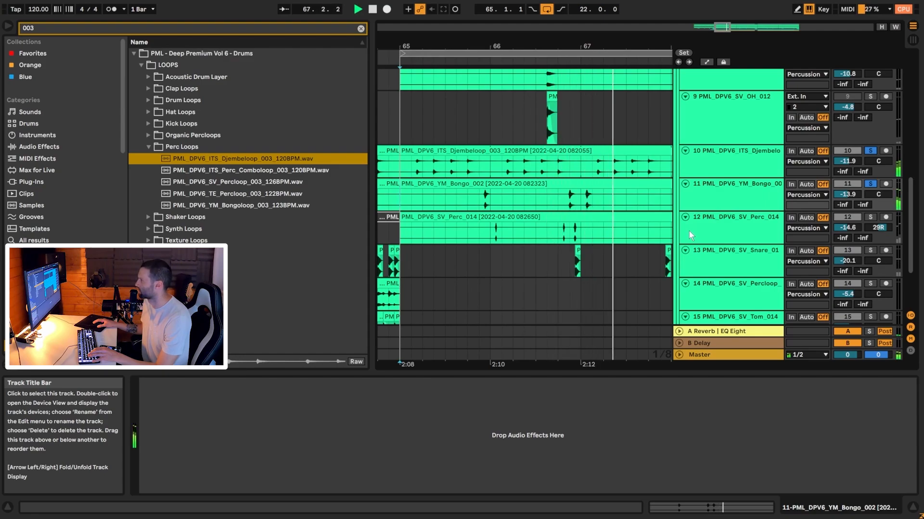
key("space")
left_click_drag(467, 47, 467, 76)
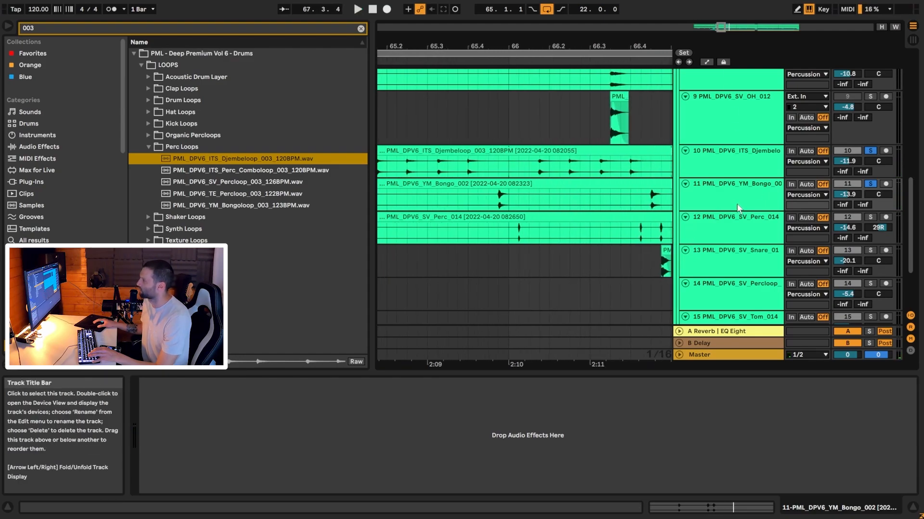
Step: Open the Bongo clip on track 11 and examine the waveform of its two hits between 66.4.3 and 67.1.3
left_click(498, 190)
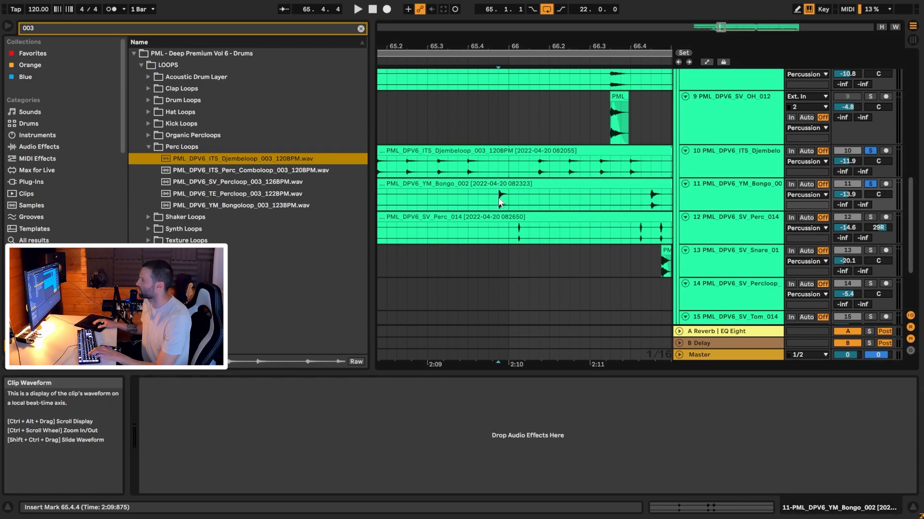
left_click_drag(513, 47, 449, 38)
double_click(561, 184)
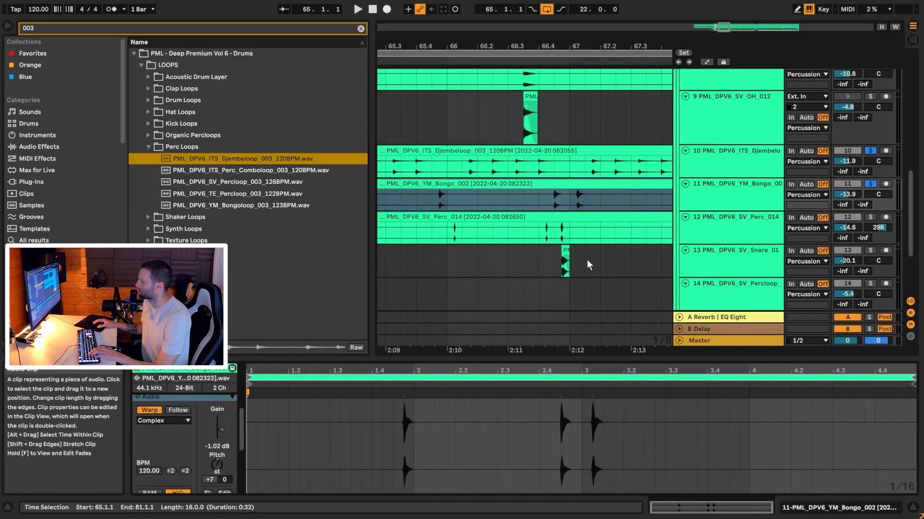
left_click_drag(554, 205, 582, 204)
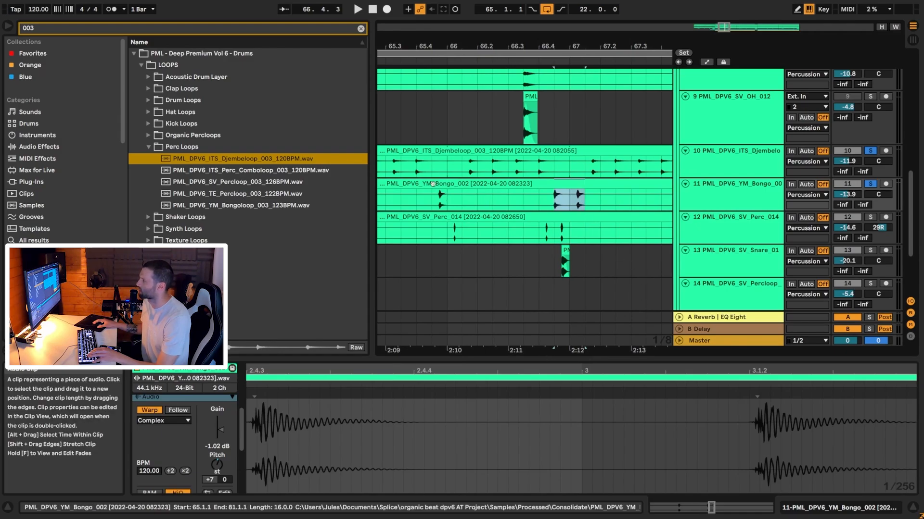
Step: Search the sample pack for 002 and preview PML_DPV6_YM_Bongo_002.wav among the Percs one-shots
left_click(361, 29)
type("002")
left_click(141, 264)
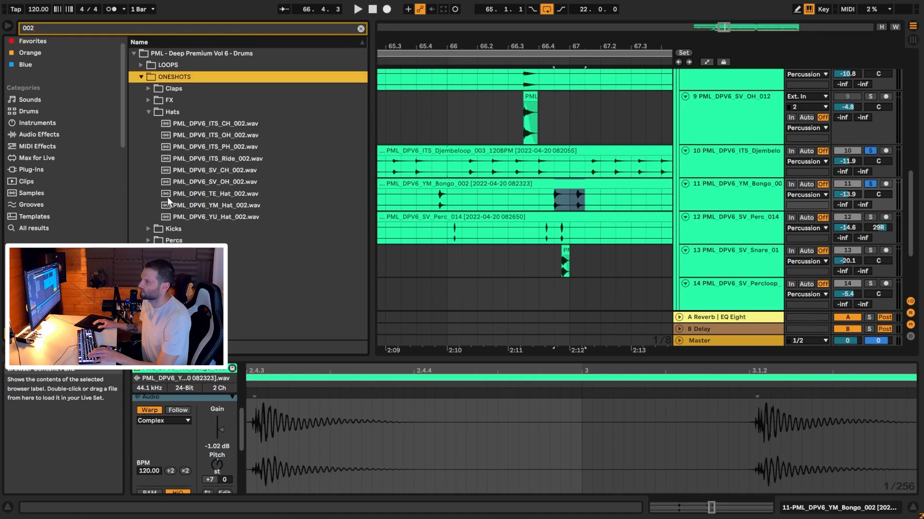
left_click(435, 267)
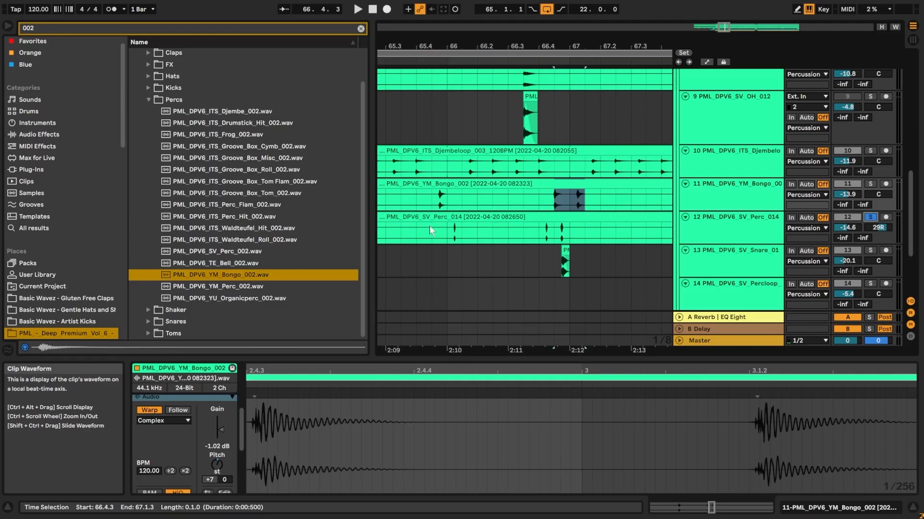
Step: Audition the Perc_014 clip on soloed track 12 around bar 66, show the track's devices, and unsolo it
left_click(436, 232)
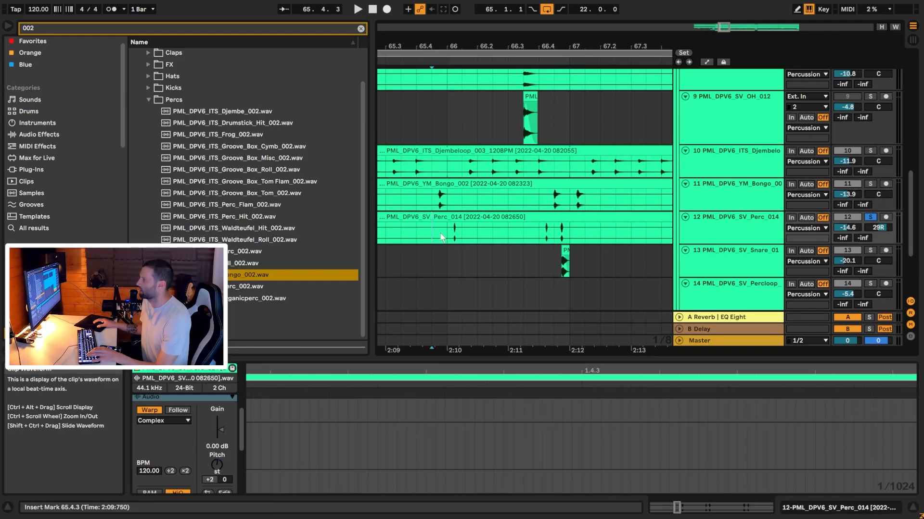
key("space")
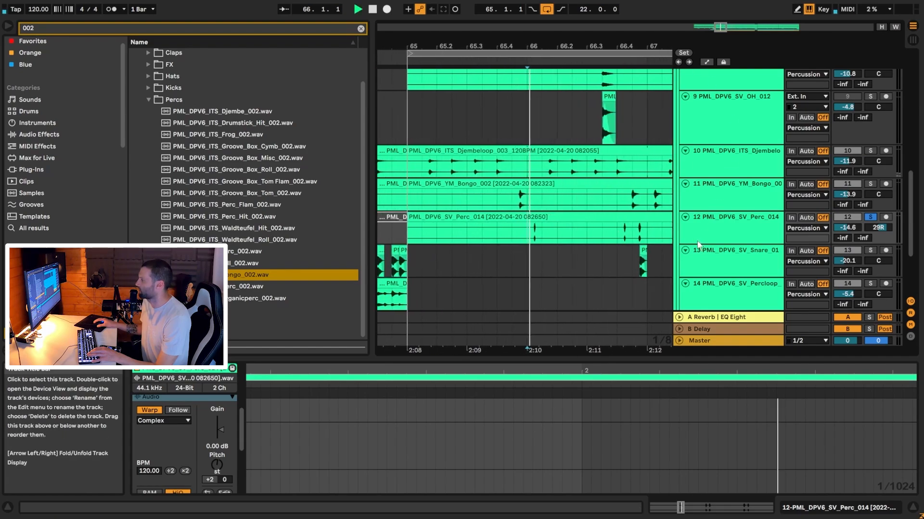
key("space")
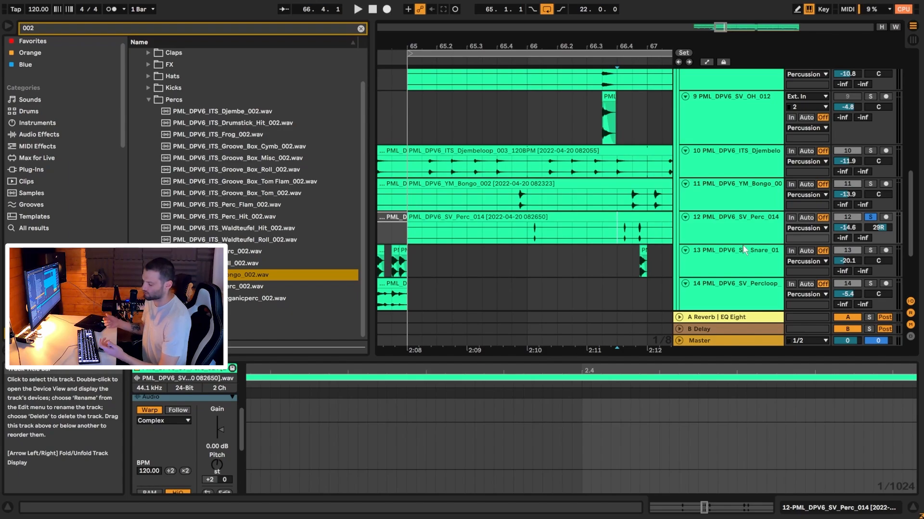
left_click(533, 235)
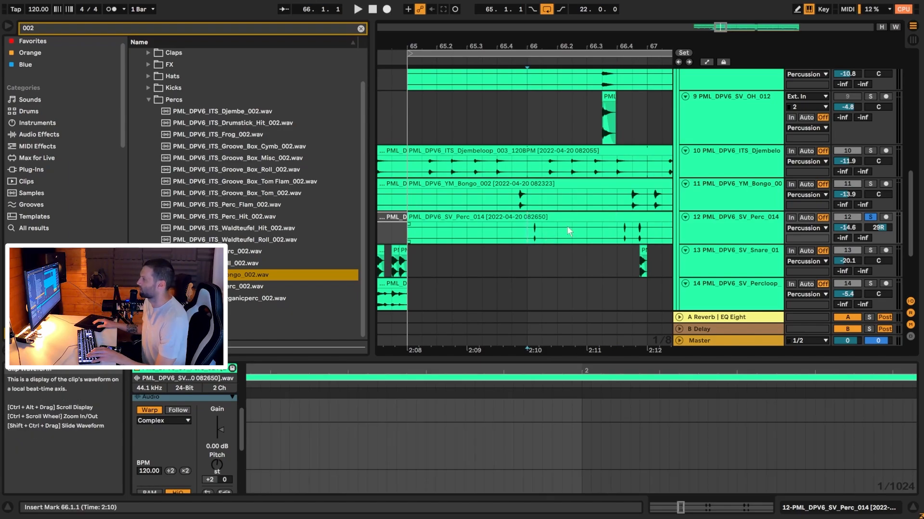
double_click(712, 224)
key("space")
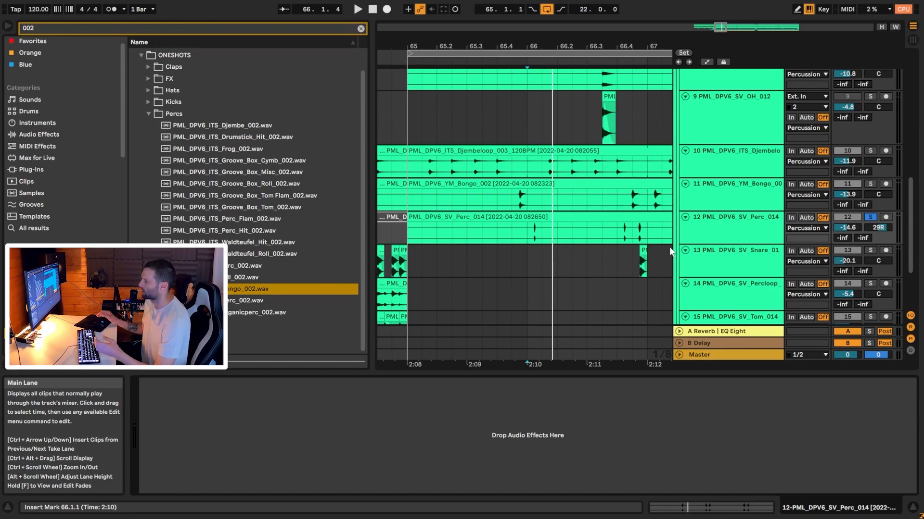
left_click(870, 218)
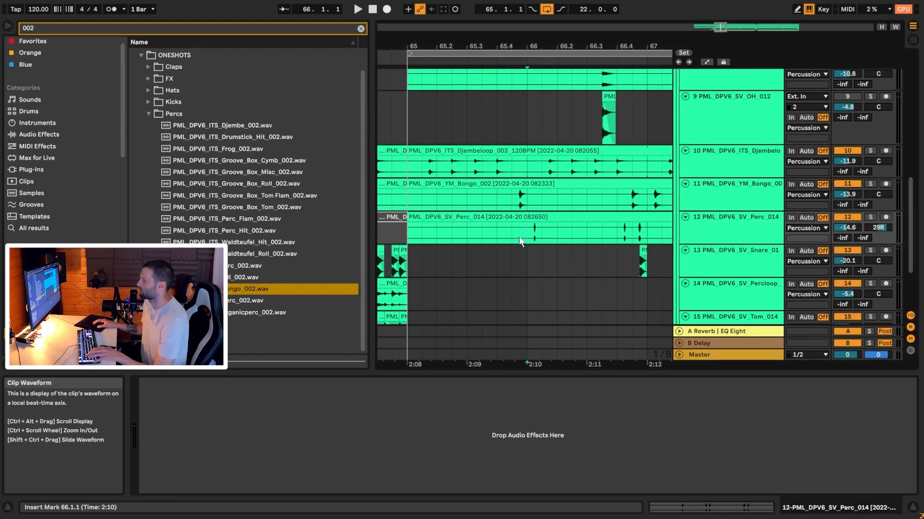
Step: Solo tracks 10, 11 and 12 together, and compare the Perc hit at 66.4.1 with the Bongo hit at 66.4.3
scroll(527, 240, "up", 1)
scroll(873, 142, "up", 5)
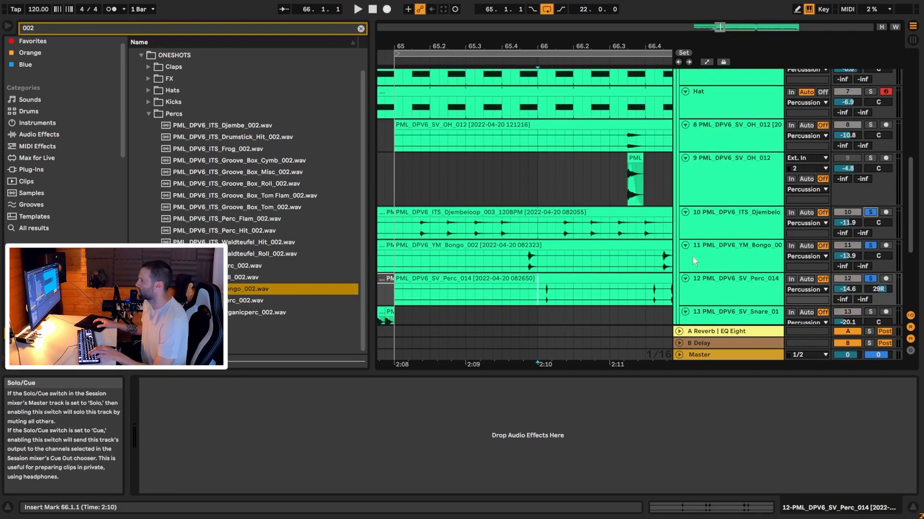
scroll(692, 256, "down", 3)
left_click(414, 195)
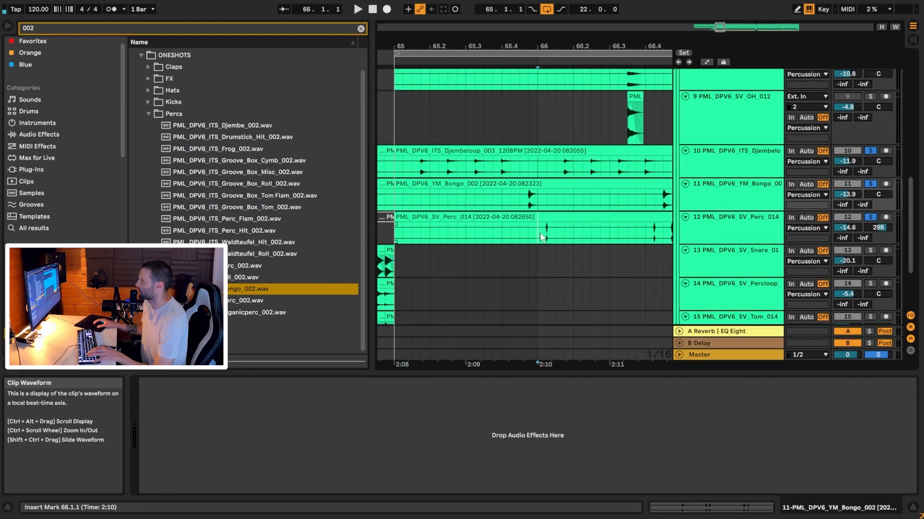
left_click_drag(552, 232, 566, 233)
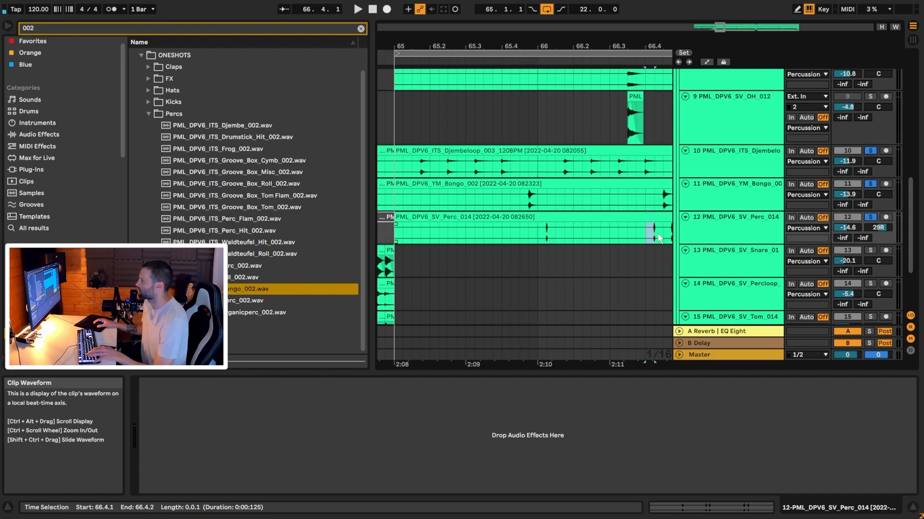
left_click(652, 173)
left_click(666, 201)
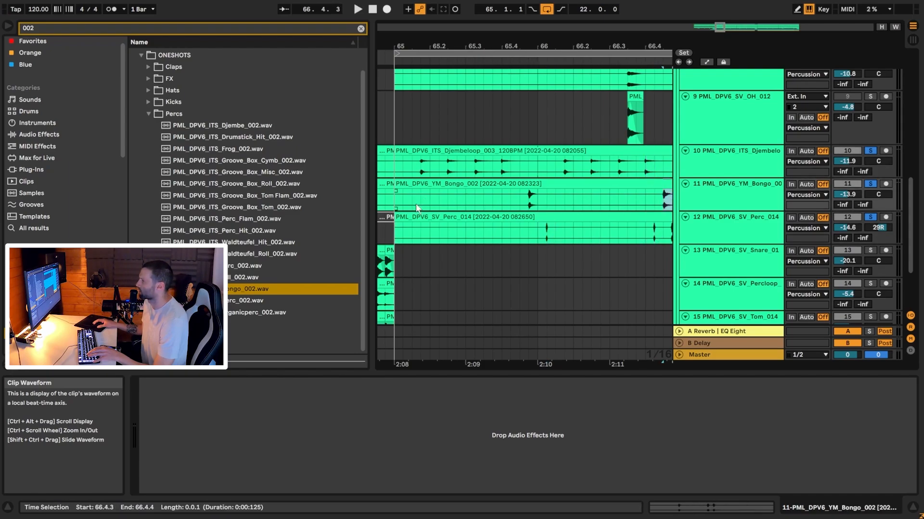
Step: Play the soloed Djembe, Bongo and Perc tracks together from 65.1.1
key("space")
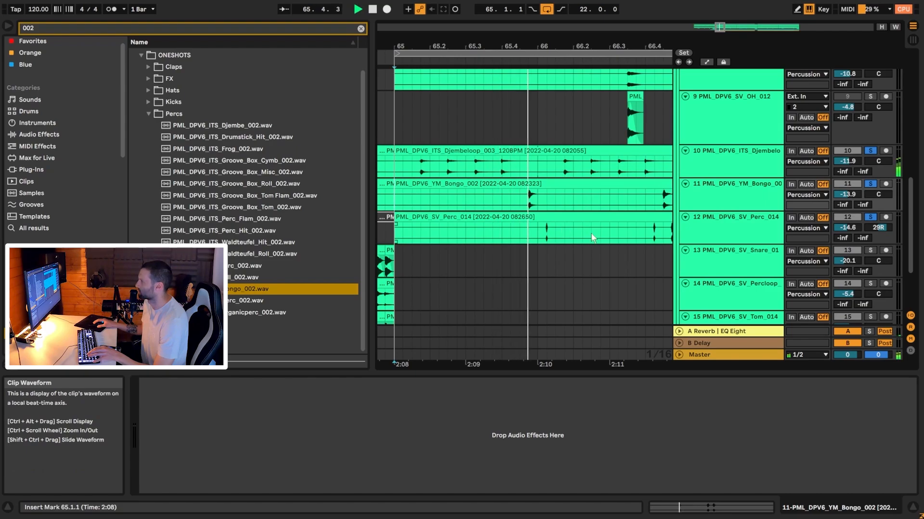
left_click_drag(719, 27, 725, 44)
key("space")
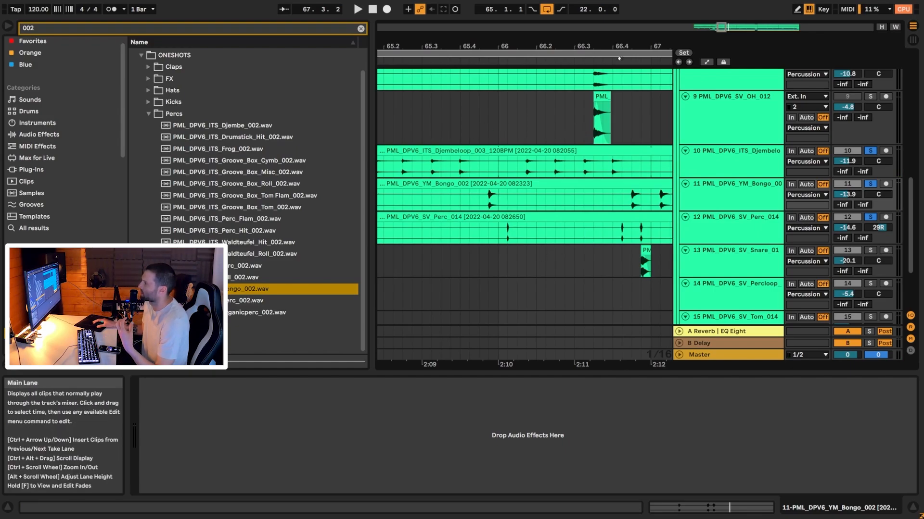
Step: Add the Snare on track 13 to the soloed percussion tracks and play all four from 65.1.1
left_click_drag(721, 27, 721, 21)
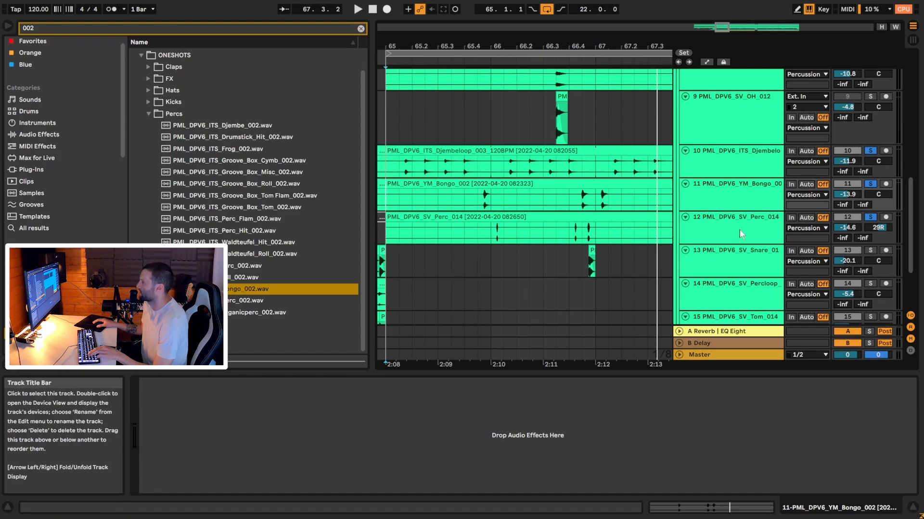
left_click(735, 259)
scroll(735, 259, "down", 3)
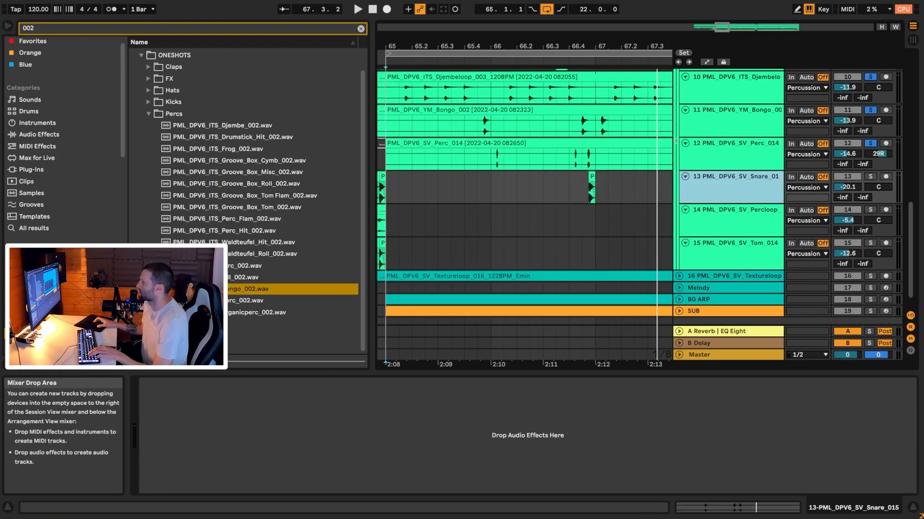
scroll(675, 141, "up", 1)
left_click(870, 191)
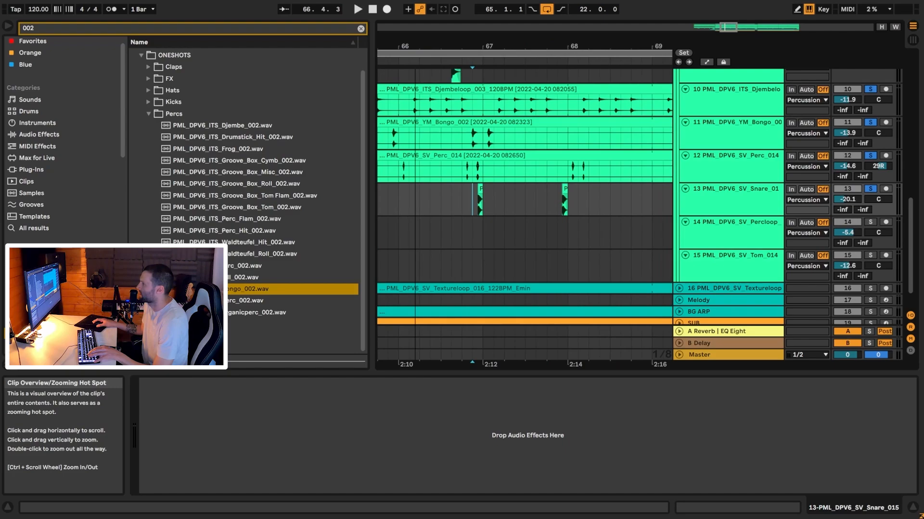
mouse_move(416, 46)
left_mouse_down()
mouse_move(469, 59)
mouse_move(378, 73)
left_mouse_up()
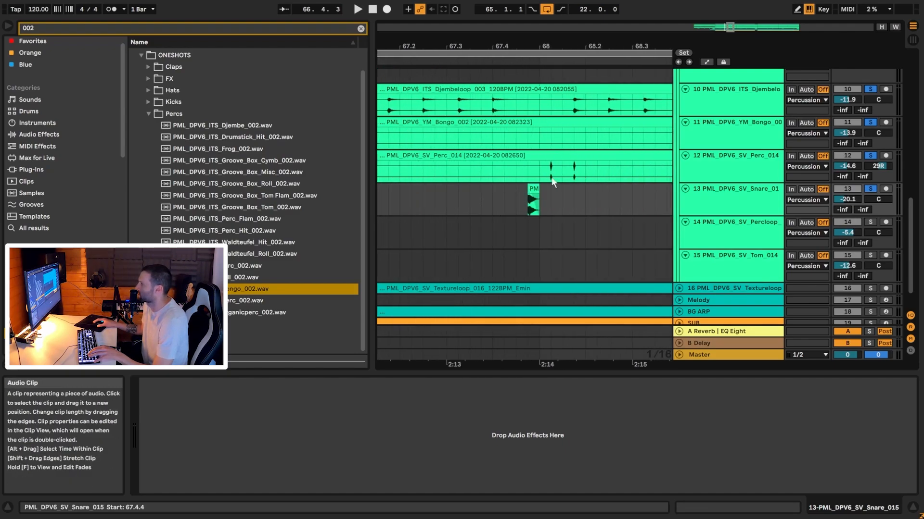
left_click_drag(729, 27, 725, 13)
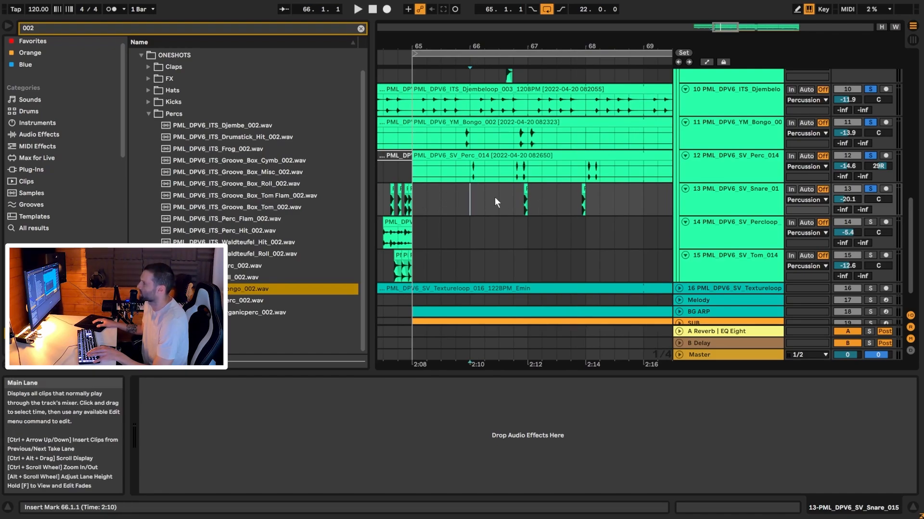
left_click(418, 199)
key("space")
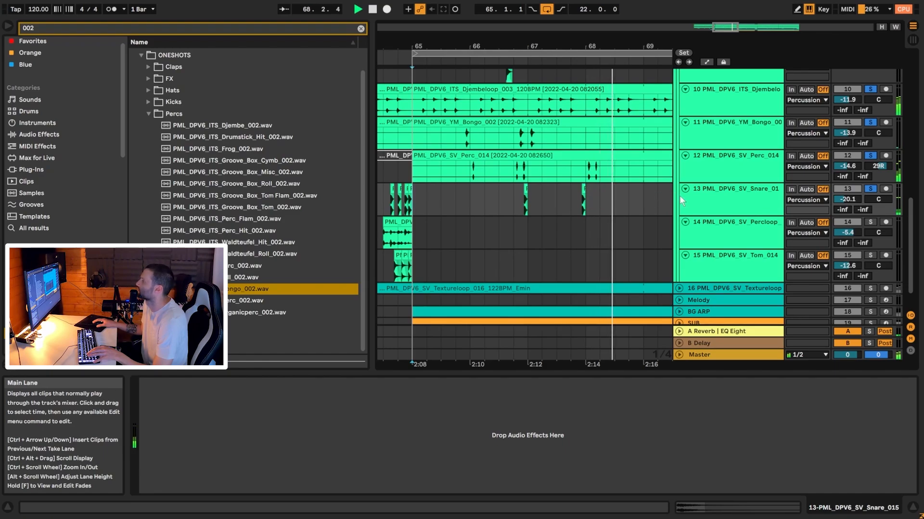
key("space")
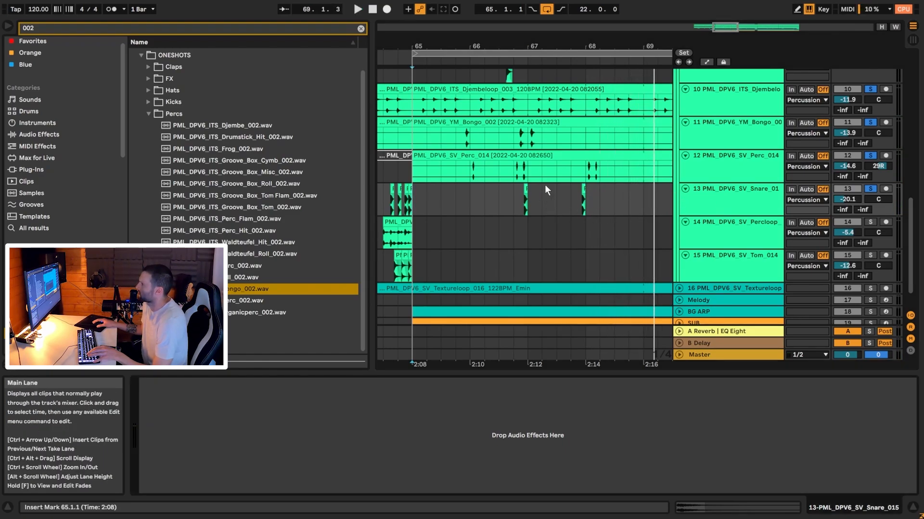
Step: Open the Snare clip at 66.4.4 on track 13 and play it with the soloed Djembe, Bongo and Perc tracks
left_click_drag(673, 199, 663, 200)
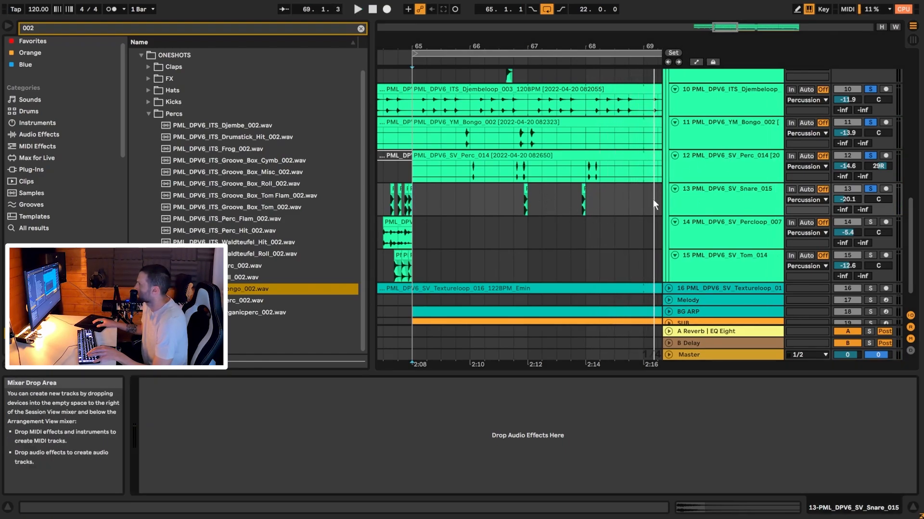
double_click(526, 191)
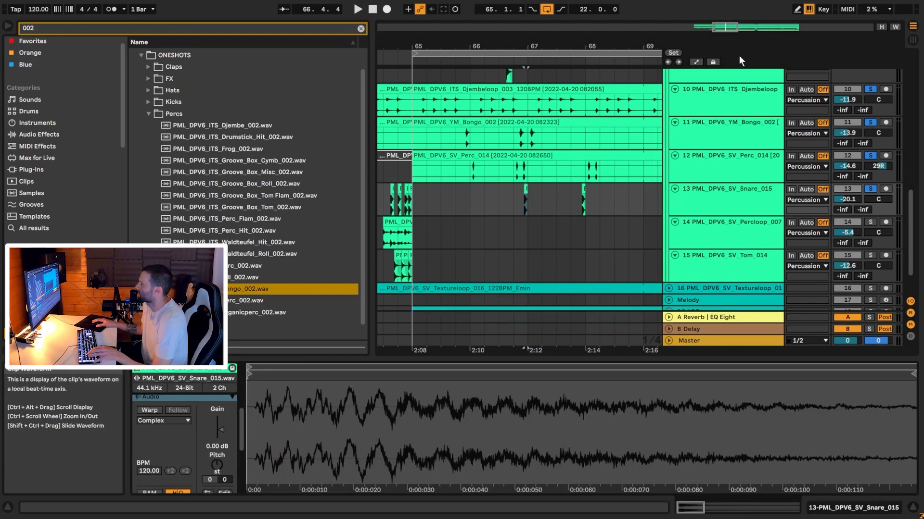
left_click_drag(726, 27, 727, 81)
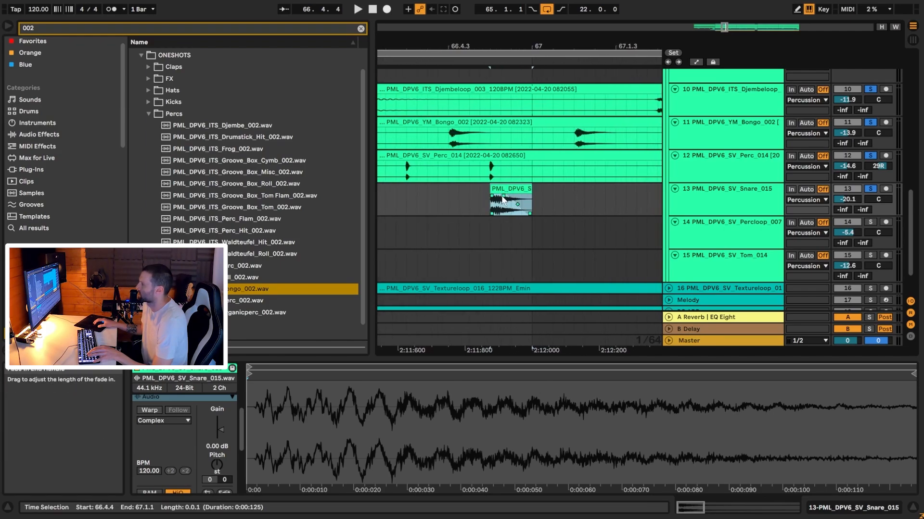
key("space")
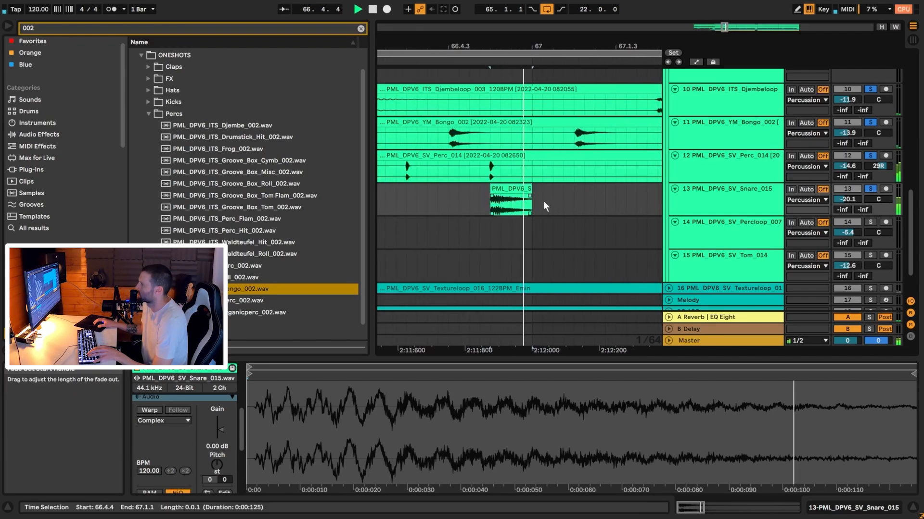
key("space")
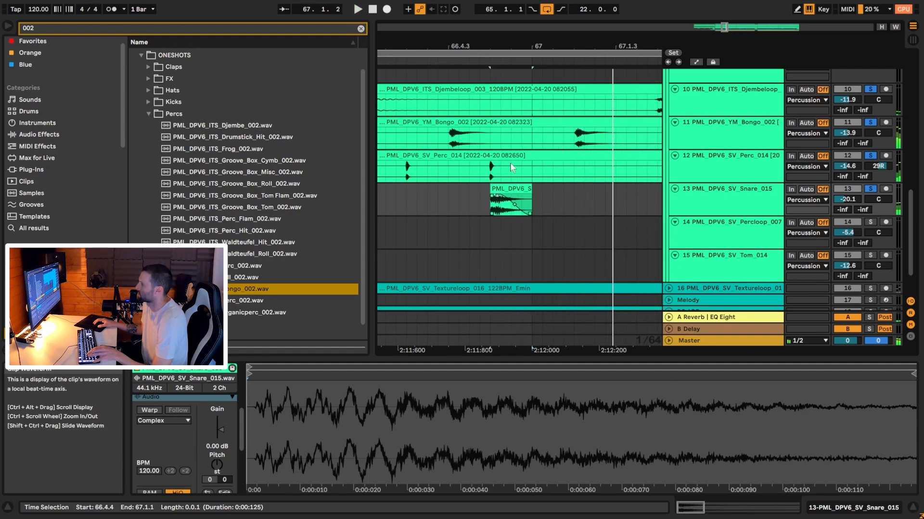
Step: Examine the three-hit Snare group from 69.3.4 to 70.1.1 within bars 65 to 73, and play the soloed percussion from 69.3.1
left_click_drag(724, 28, 737, 5)
left_click(412, 198)
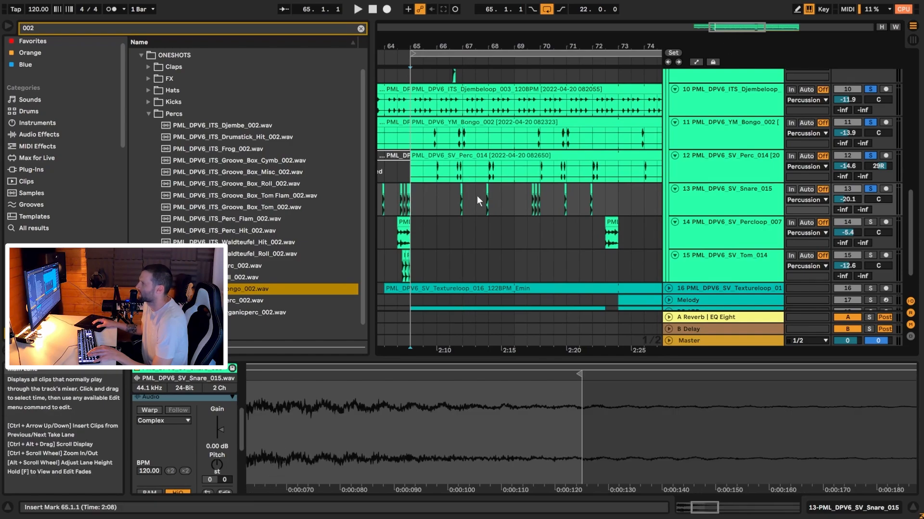
left_click(536, 202)
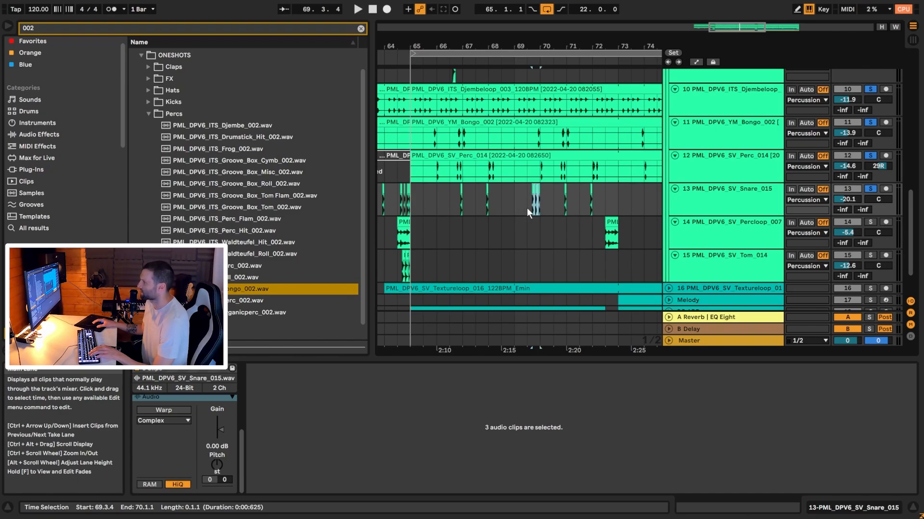
left_click_drag(615, 204, 411, 227)
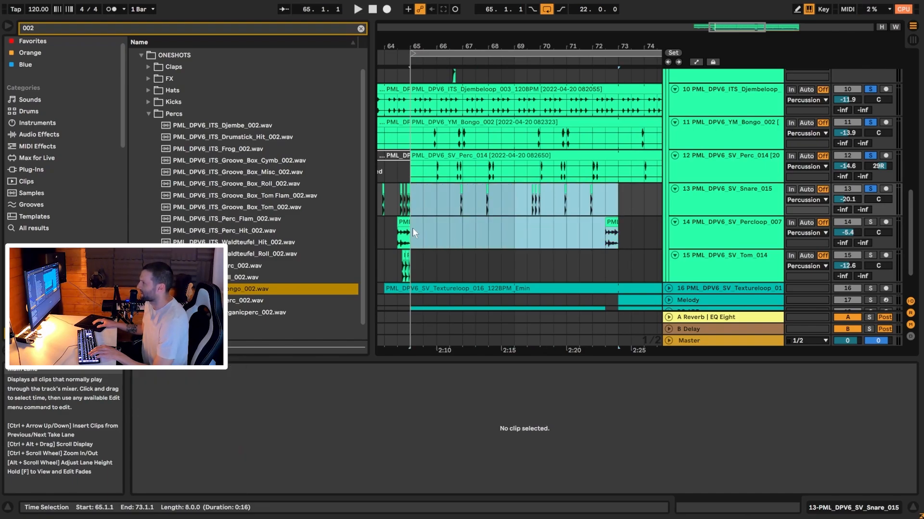
left_click(528, 204)
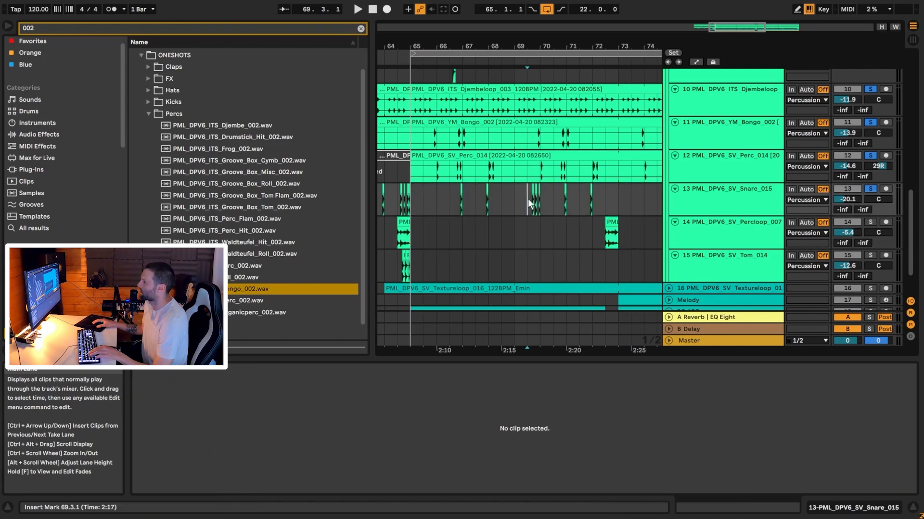
key("space")
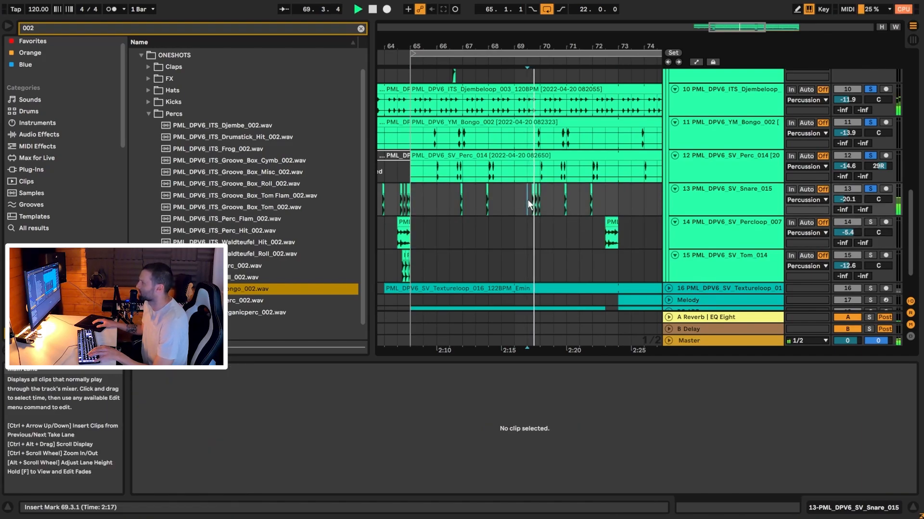
key("space")
Step: Unsolo the percussion tracks, play the full mix from 69.1.1, and show the devices of Snare track 13
left_click(870, 189)
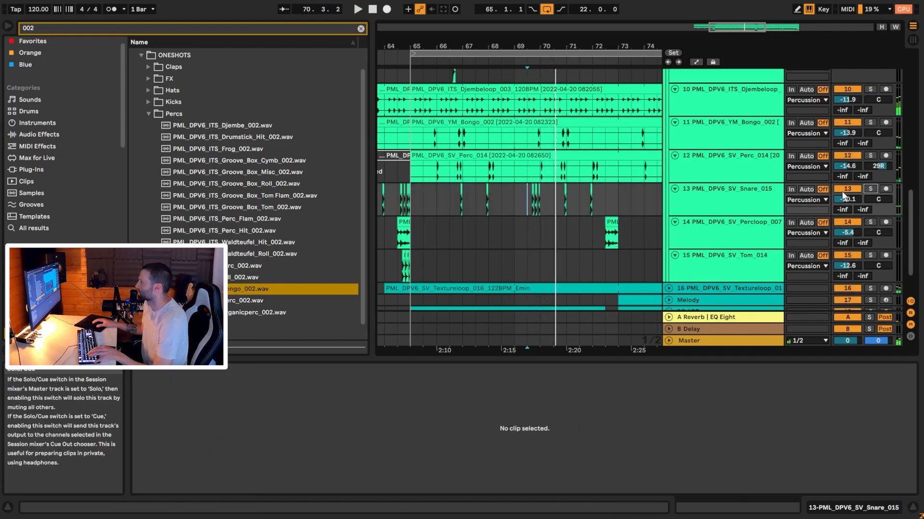
left_click(513, 197)
key("space")
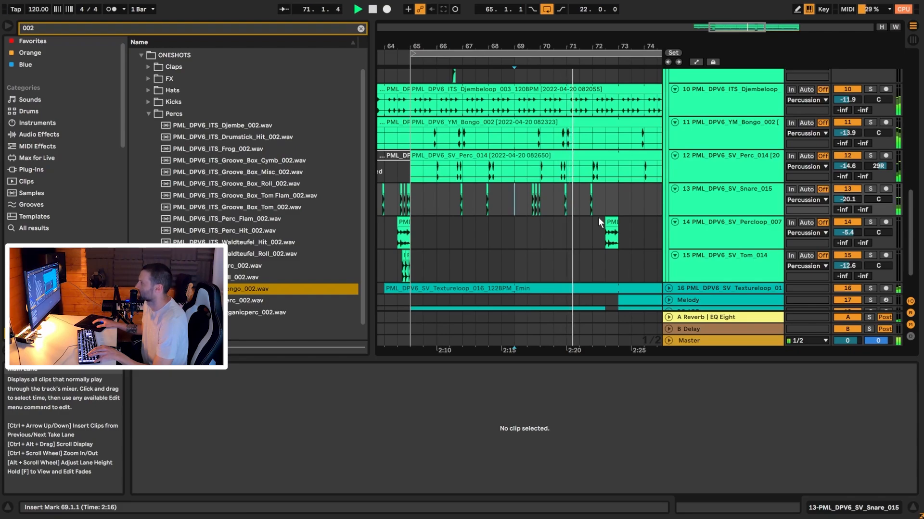
left_click(740, 203)
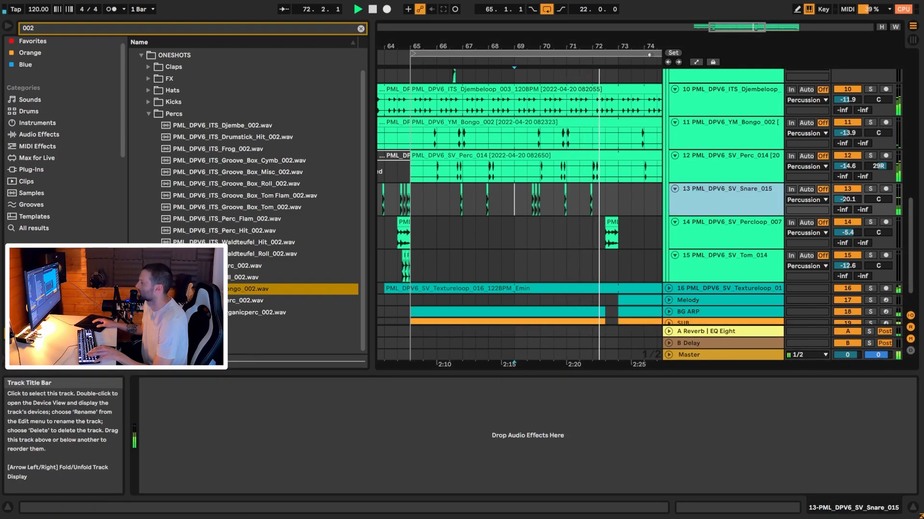
left_click_drag(759, 28, 766, 51)
key("space")
Step: Show the EQ Eight on Percloop track 14, solo the track, and play its fill from 72.3.1
left_click(524, 237)
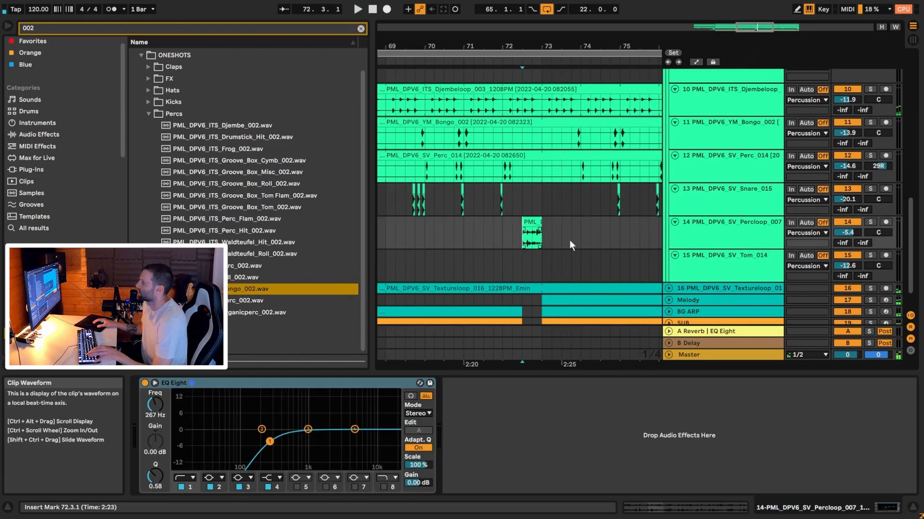
left_click(873, 222)
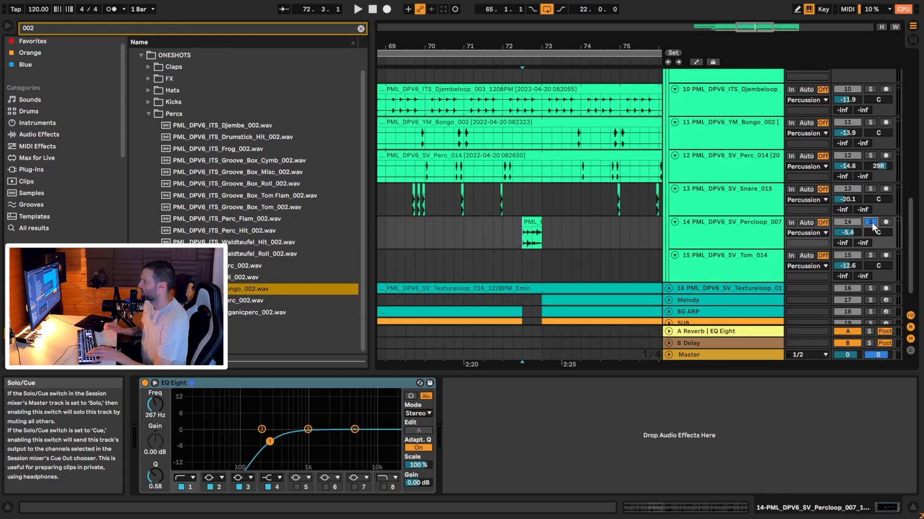
left_click_drag(755, 27, 753, 55)
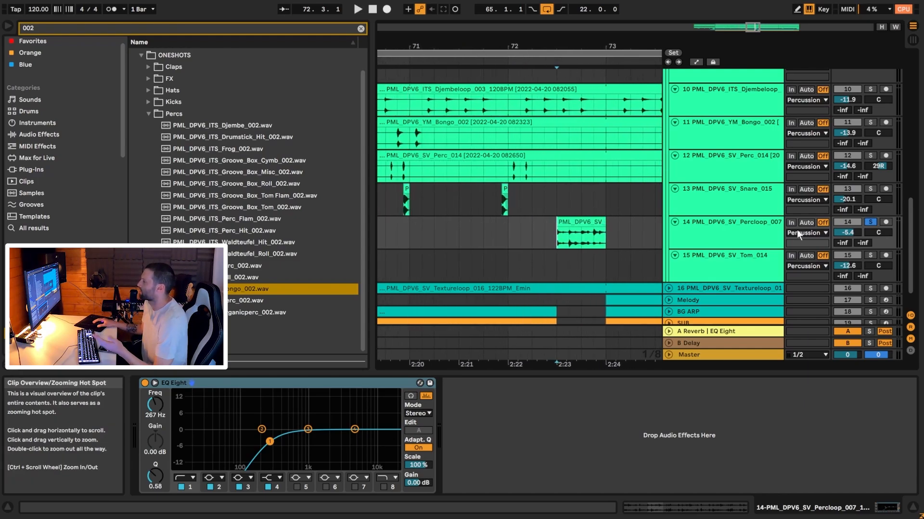
key("space")
key("space")
Step: Open the Percloop clip at 72.3.1, highlight its used sample portion from 1.4.1 to 2.2.1, audition it, and unsolo track 14
left_click(580, 234)
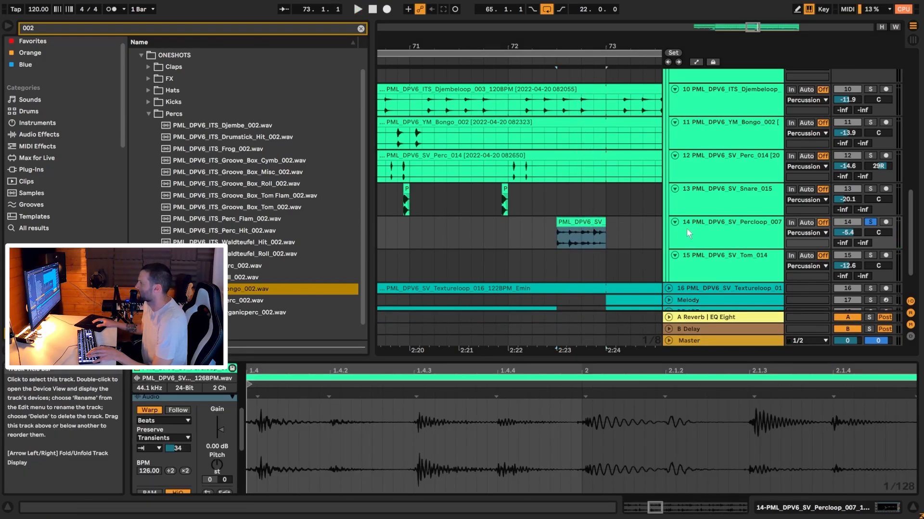
left_click_drag(391, 387, 391, 382)
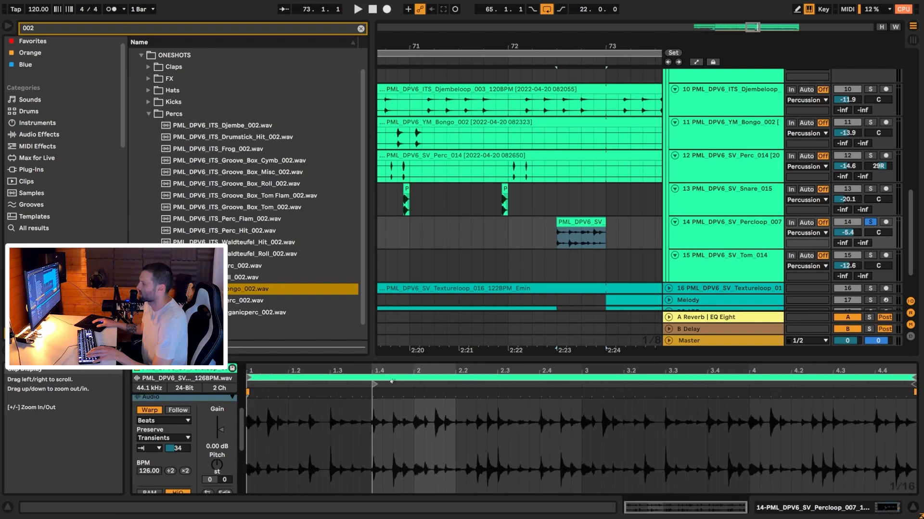
left_click_drag(374, 429, 451, 435)
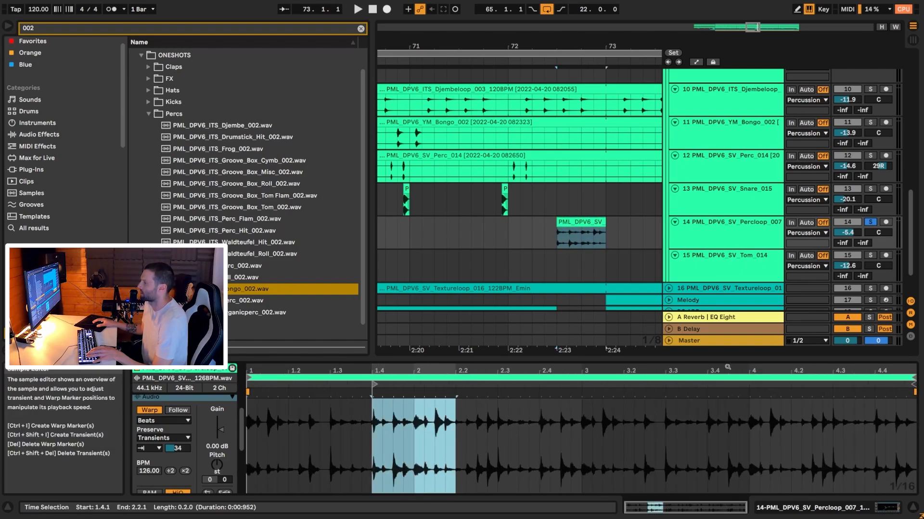
key("space")
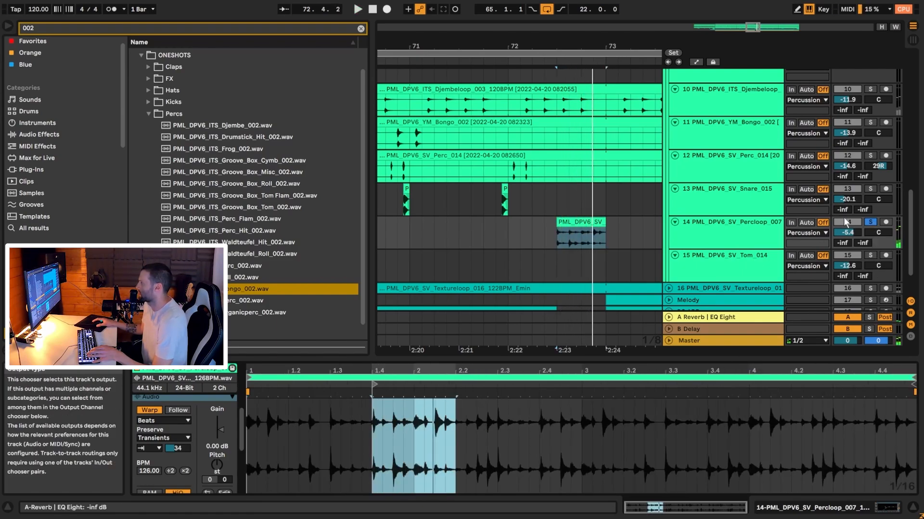
left_click(870, 222)
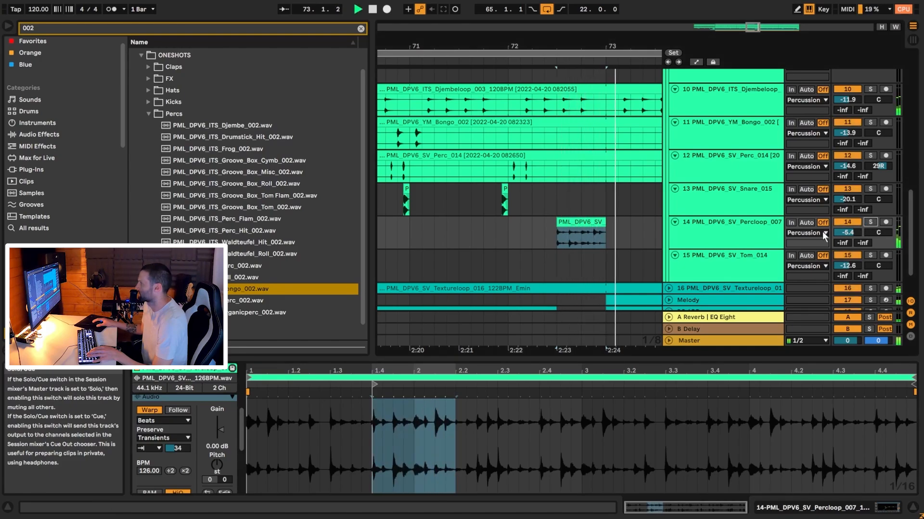
key("space")
Step: Play the second Percloop fill just before bar 81 with the full mix
scroll(633, 220, "down", 2)
left_click_drag(741, 29, 743, 6)
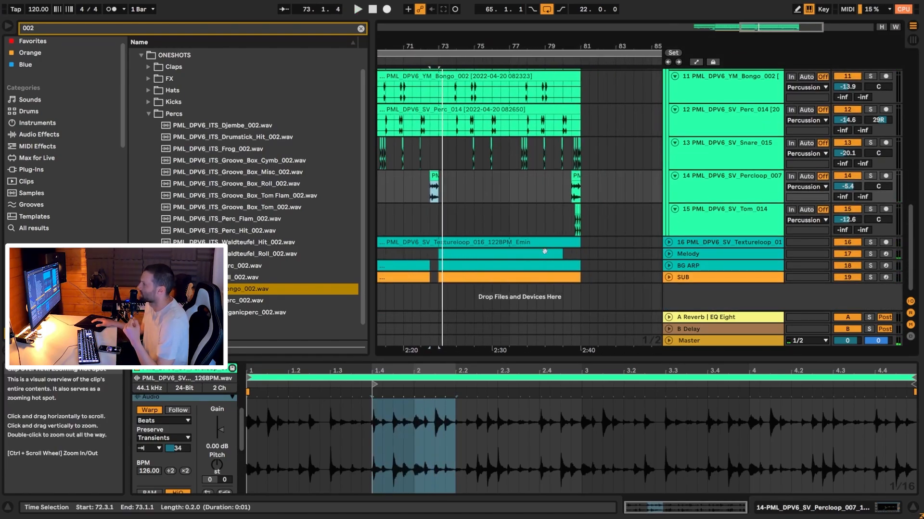
left_click(568, 186)
key("space")
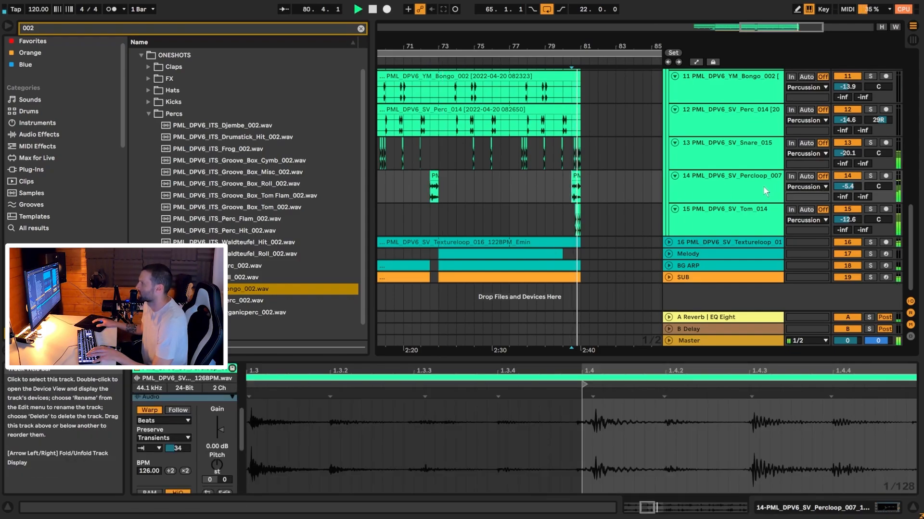
key("space")
Step: Review the Tom's placement on track 15 by marking the eight bars from 73.1.1 to 81.1.1 and the single bar from 73.1.1
left_click(563, 221)
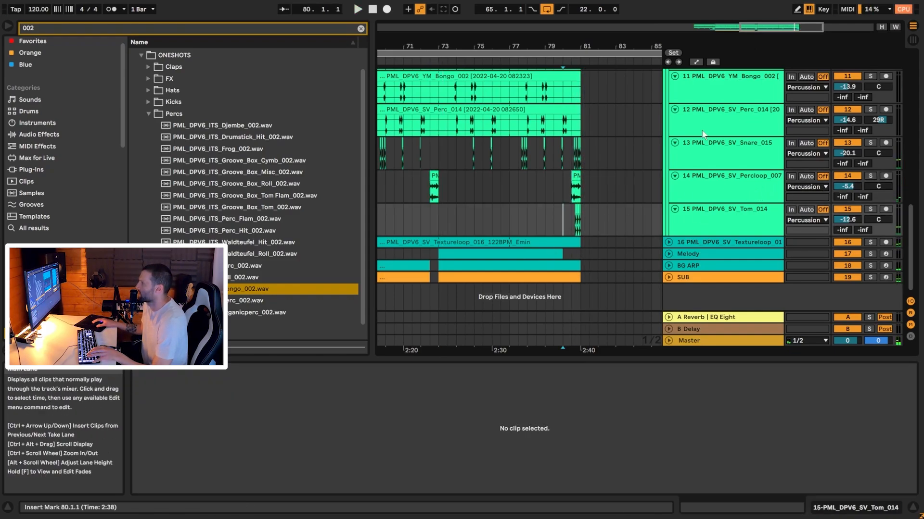
left_click_drag(797, 24, 757, 27)
left_click_drag(426, 217, 521, 218)
left_click_drag(429, 218, 619, 220)
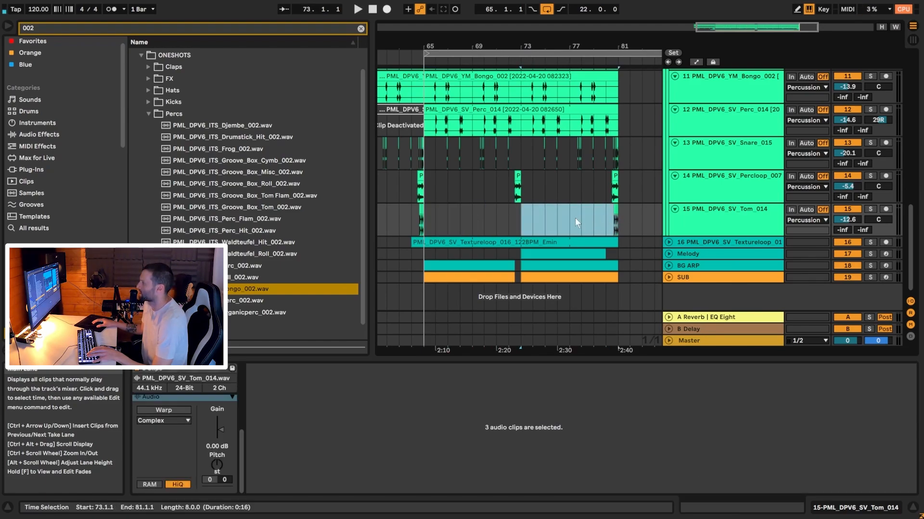
left_click_drag(507, 219, 534, 225)
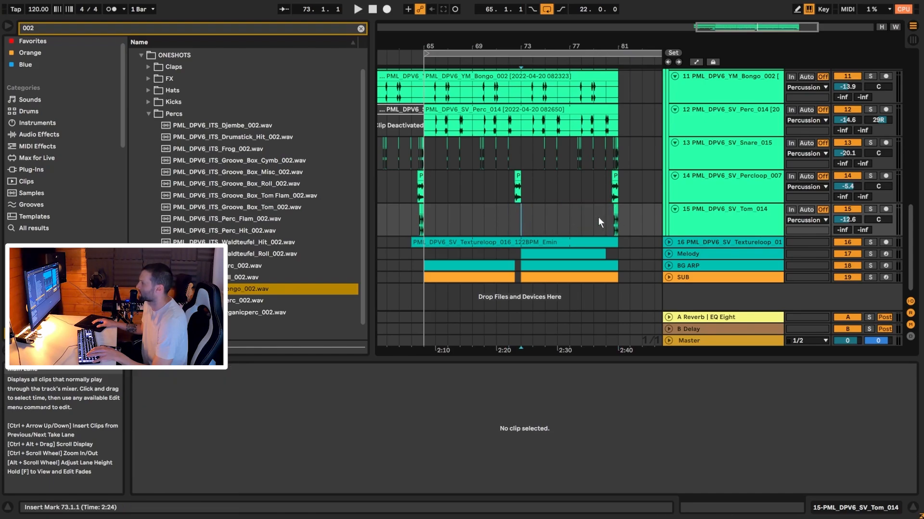
left_click_drag(533, 219, 521, 219)
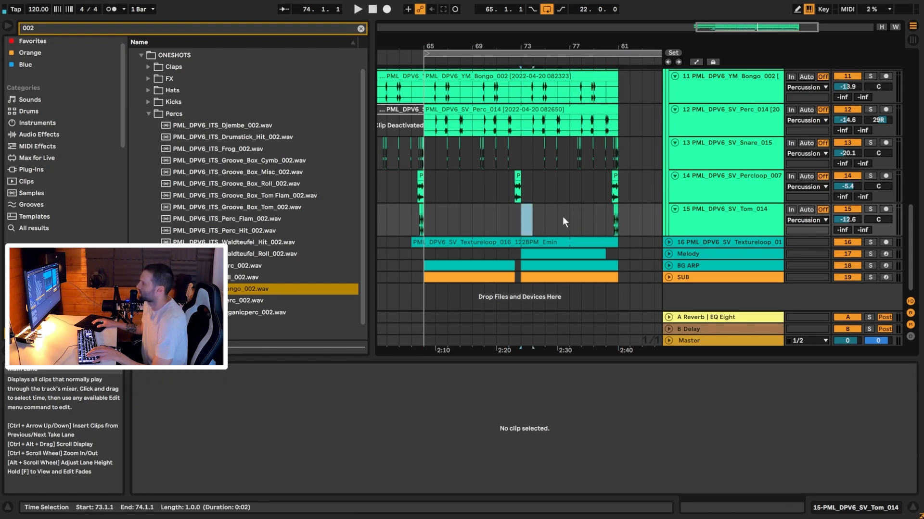
left_click(607, 219)
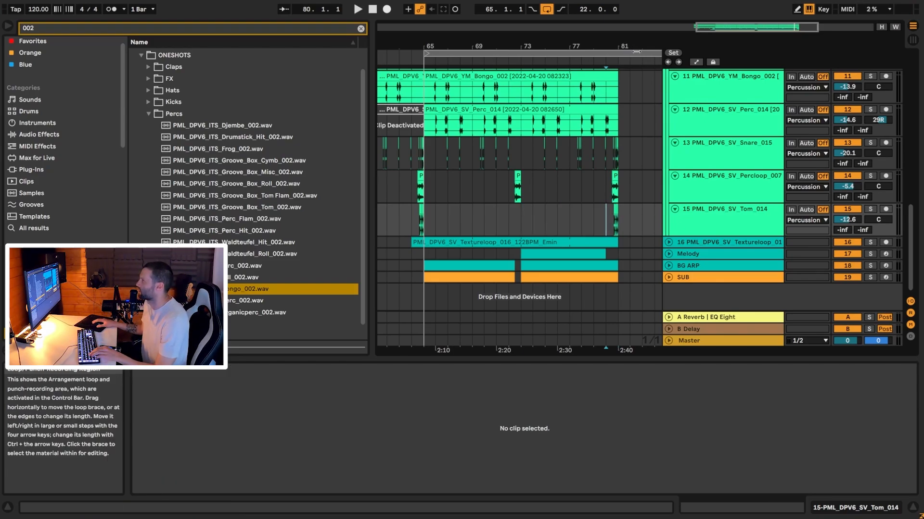
Step: Set the arrangement loop to the 16 bars from 65.1.1 to 81.1.1 and play the full mix from 79.1.1 through the Tom fill
left_click_drag(642, 54, 583, 60)
left_click_drag(424, 220, 617, 224)
key("ctrl+l")
left_click(593, 225)
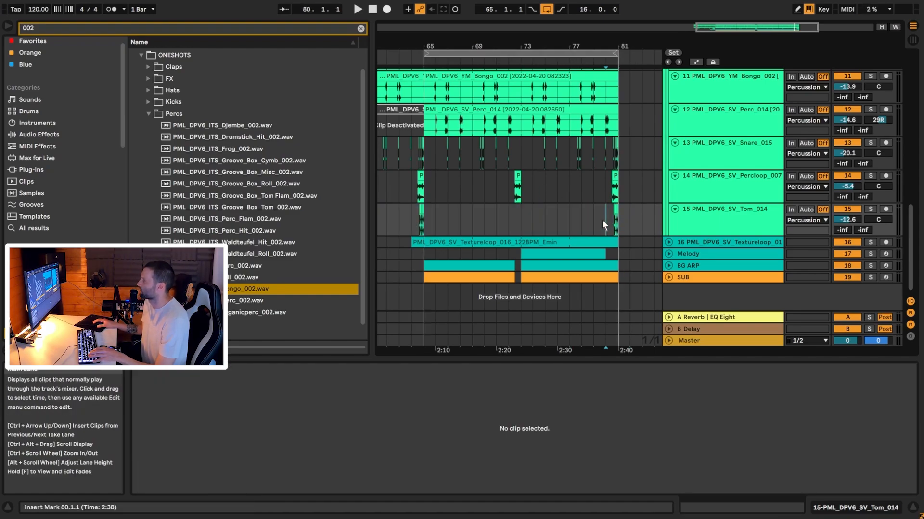
key("space")
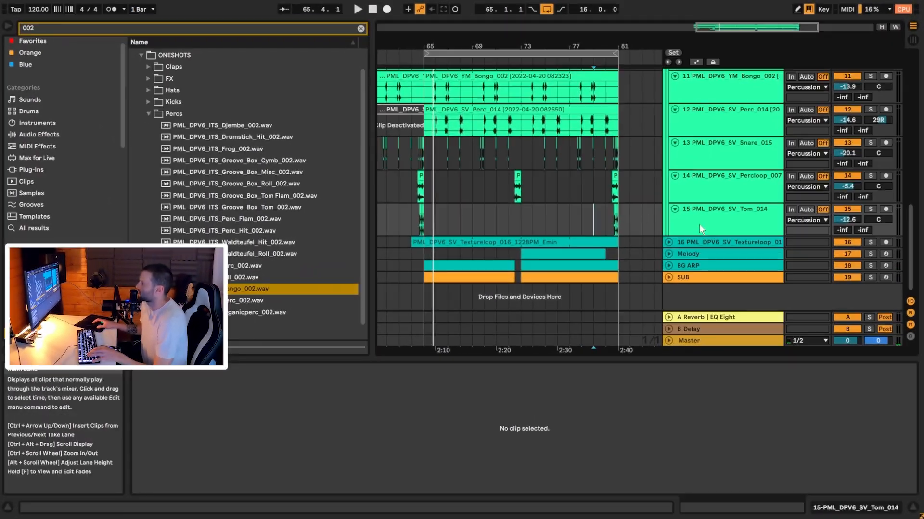
Step: Show the devices of Tom track 15, unfold Textureloop track 16, and show its Compressor and EQ Eight
double_click(663, 230)
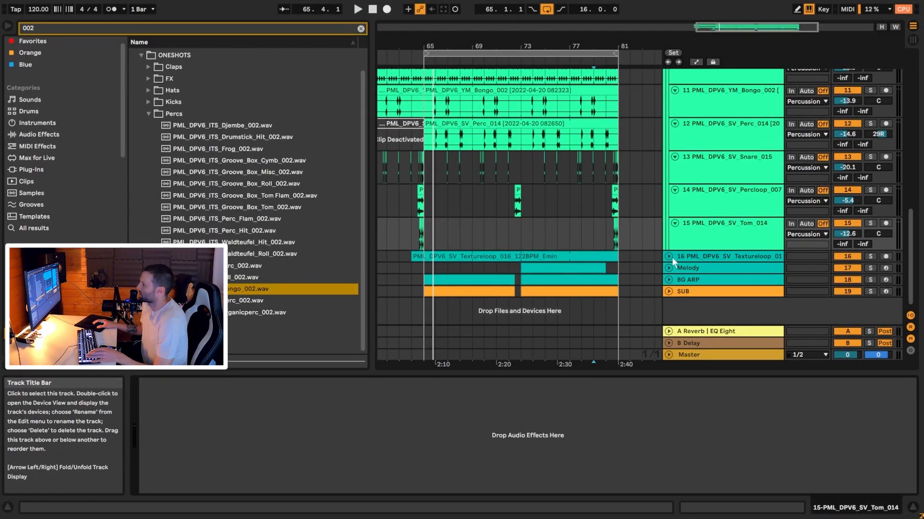
left_click(668, 255)
left_click(717, 239)
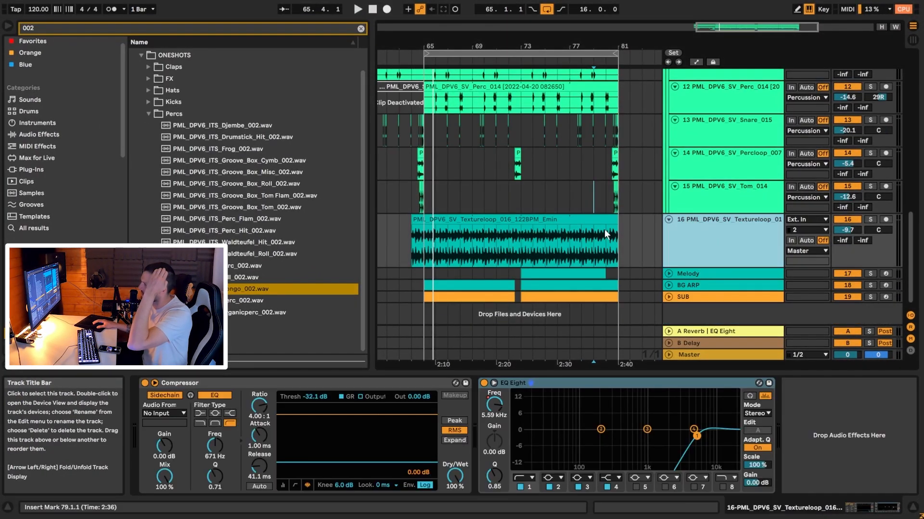
Step: Solo Textureloop track 16, place the insert marker at 64.1.1, and open the texture clip's sample
left_click(479, 222)
left_click(870, 220)
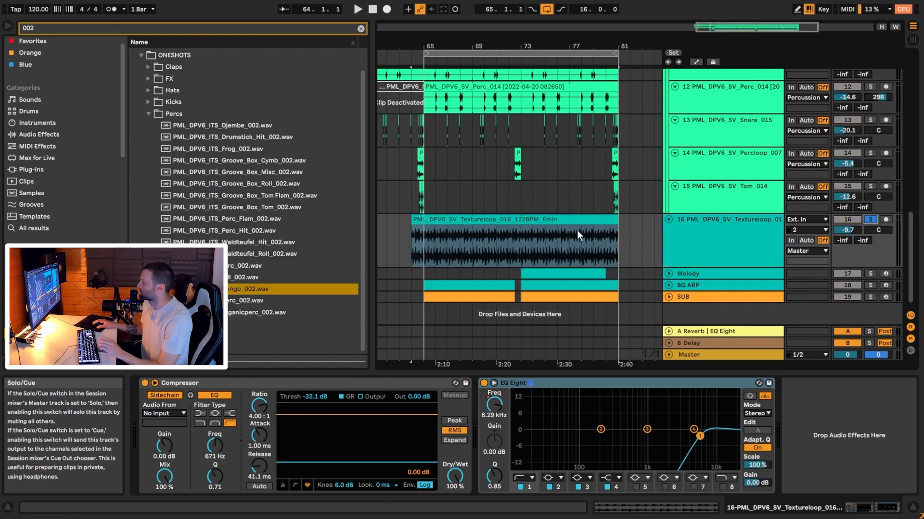
left_click(420, 251)
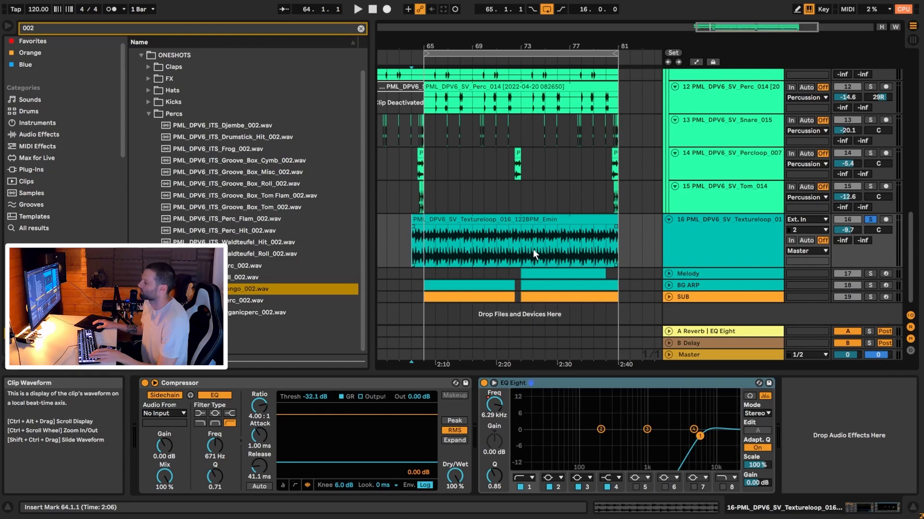
double_click(481, 230)
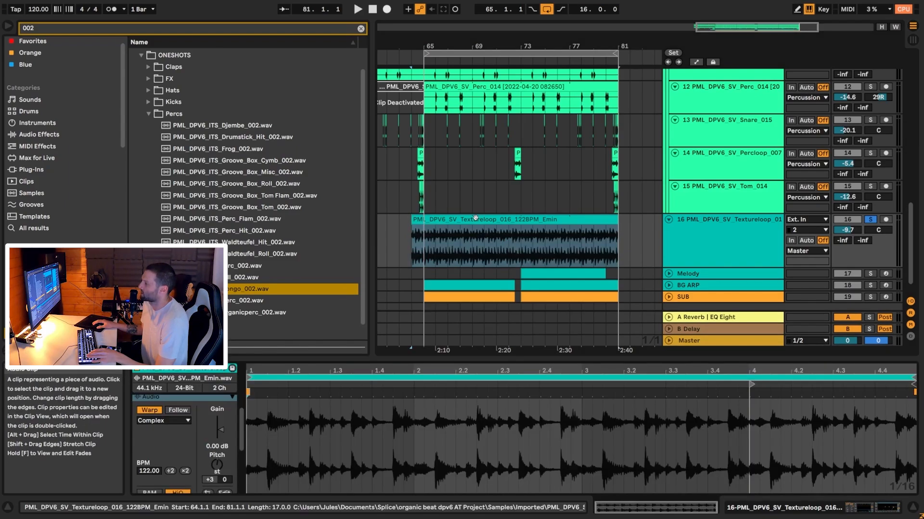
Step: Unsolo Textureloop track 16 and play the full mix from bar 77, muting and unmuting the texture to compare
left_click(530, 250)
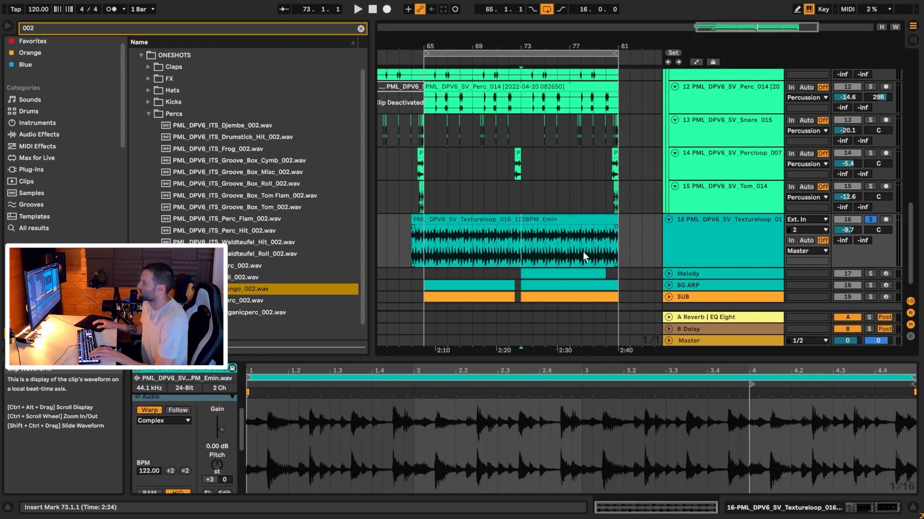
left_click(571, 245)
left_click(870, 220)
key("space")
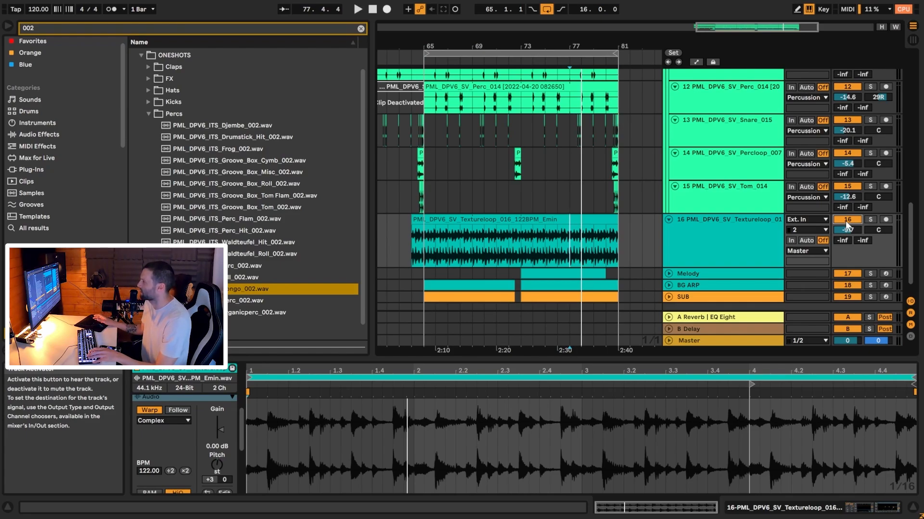
key("space")
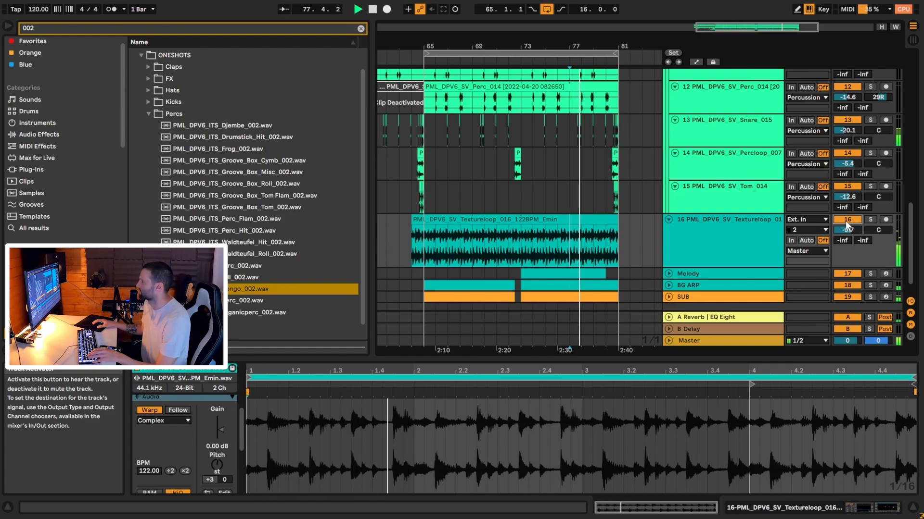
left_click(845, 221)
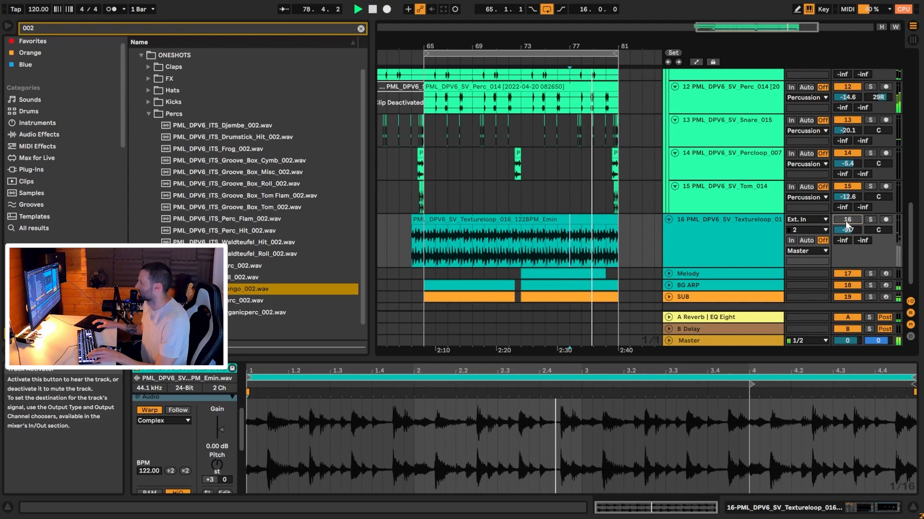
left_click(844, 220)
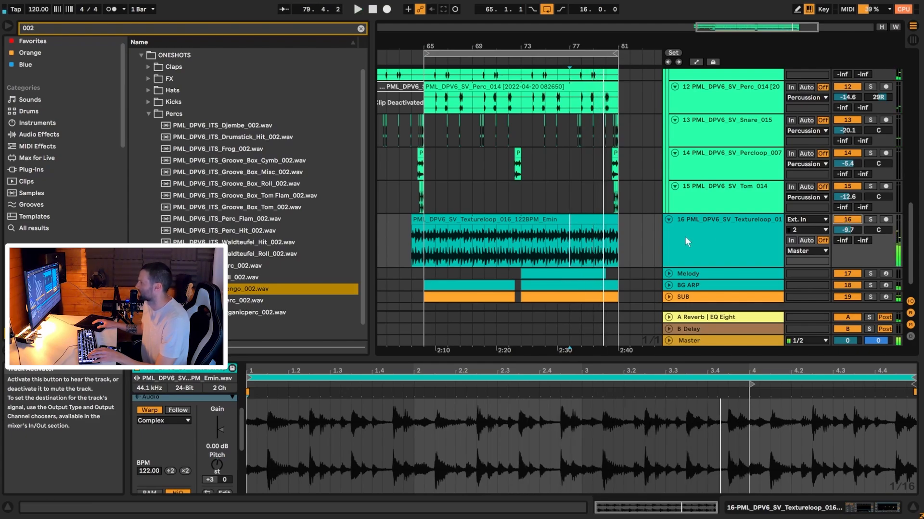
Step: Stop playback, select the Textureloop clip and review its pitch transposition setting
left_click(540, 221)
key("space")
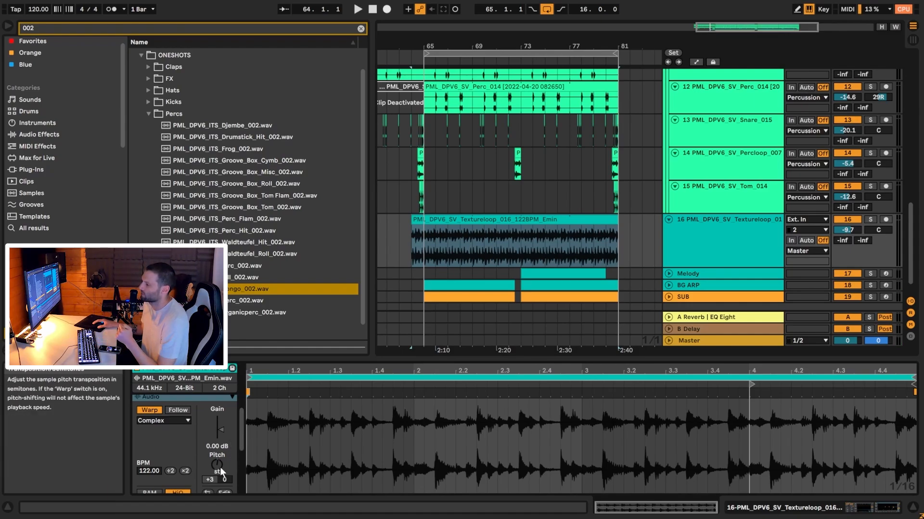
scroll(707, 243, "down", 2)
Step: Show track 16's EQ Eight with its frequency automation and audition the sweep from 65.1.1, 71.1.1 and 73.1.1
double_click(707, 242)
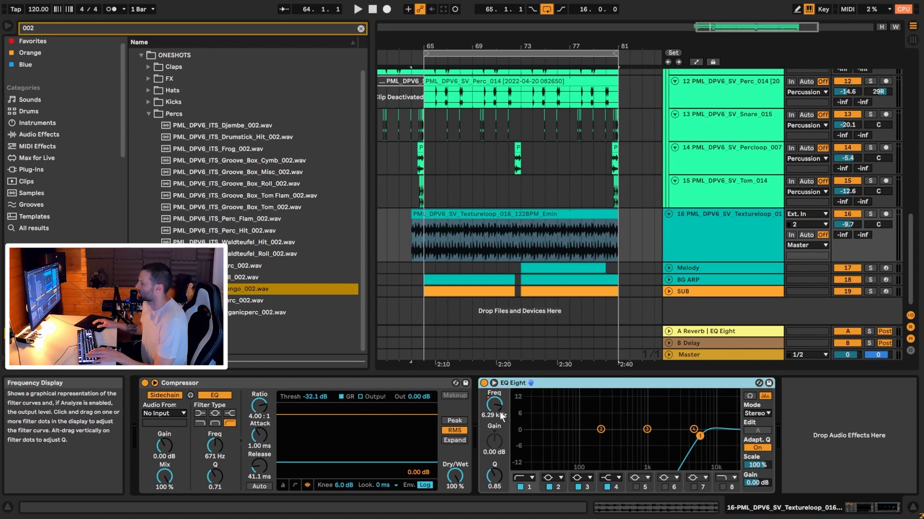
left_click(696, 62)
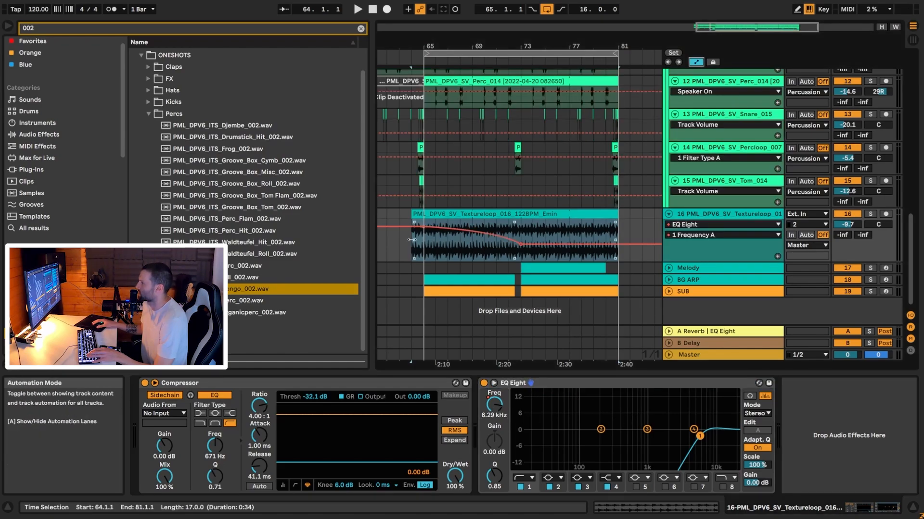
left_click(424, 246)
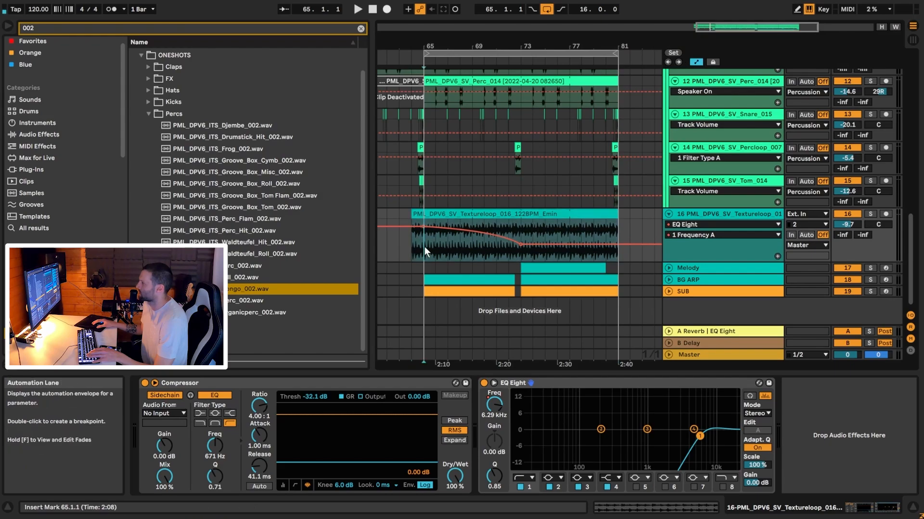
key("space")
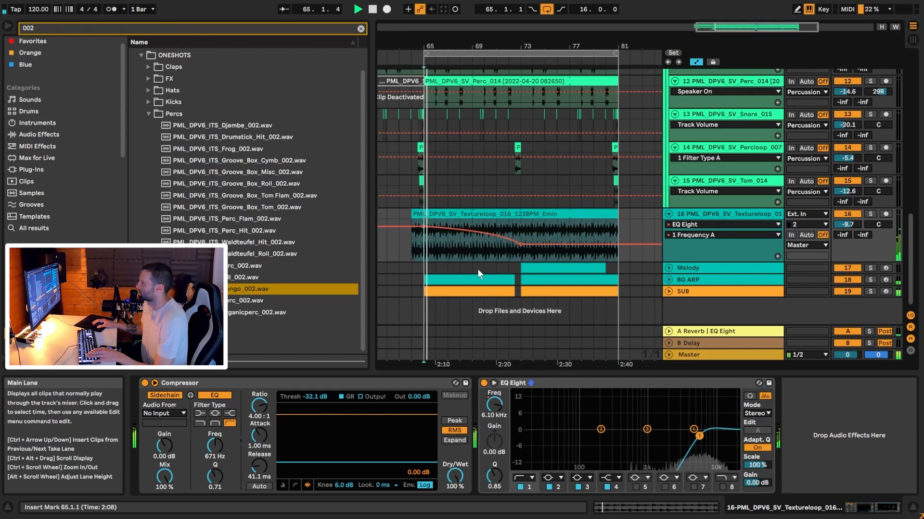
left_click(501, 249)
key("space")
key("space")
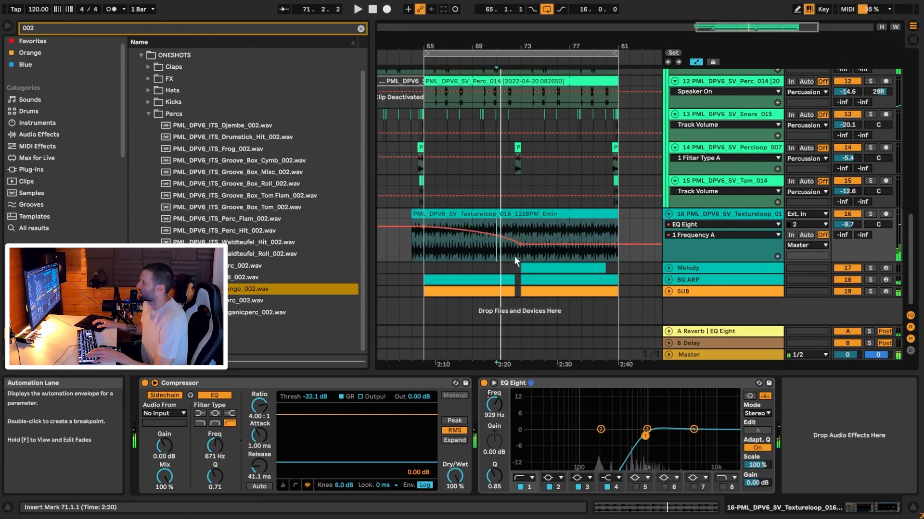
left_click(517, 255)
key("space")
key("space")
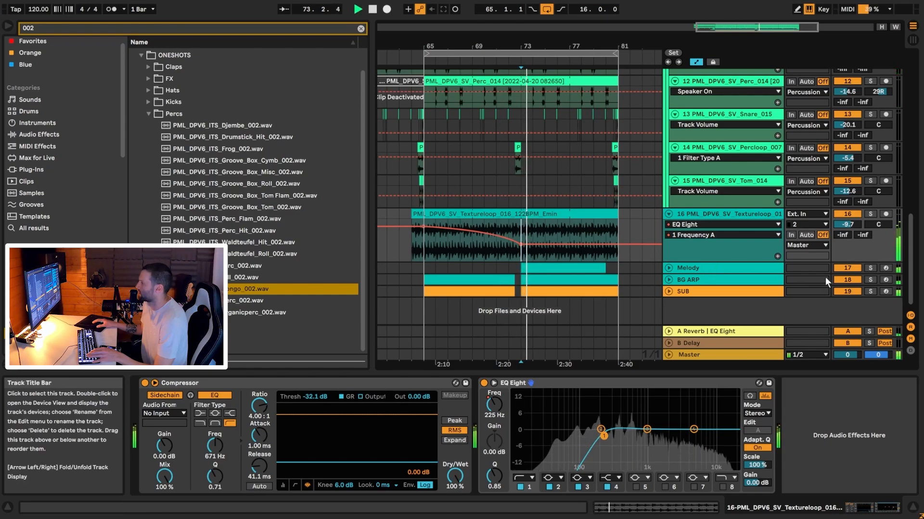
key("space")
Step: Unfold Melody track 17 and show its Wavetable device chain
left_click(674, 268)
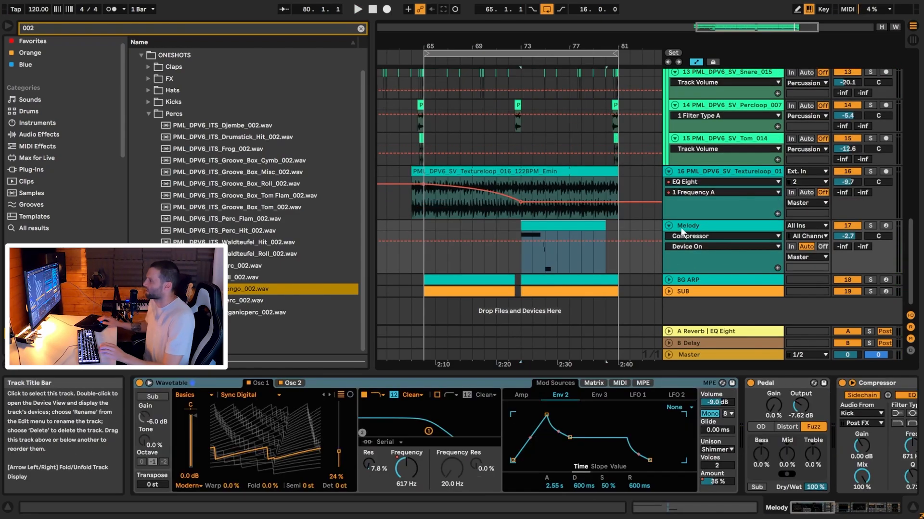
left_click(684, 230)
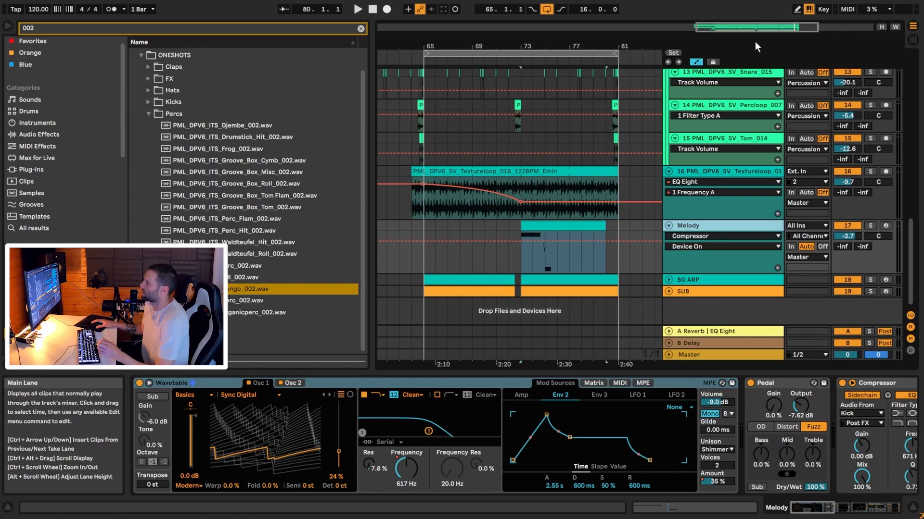
left_click_drag(756, 27, 759, 70)
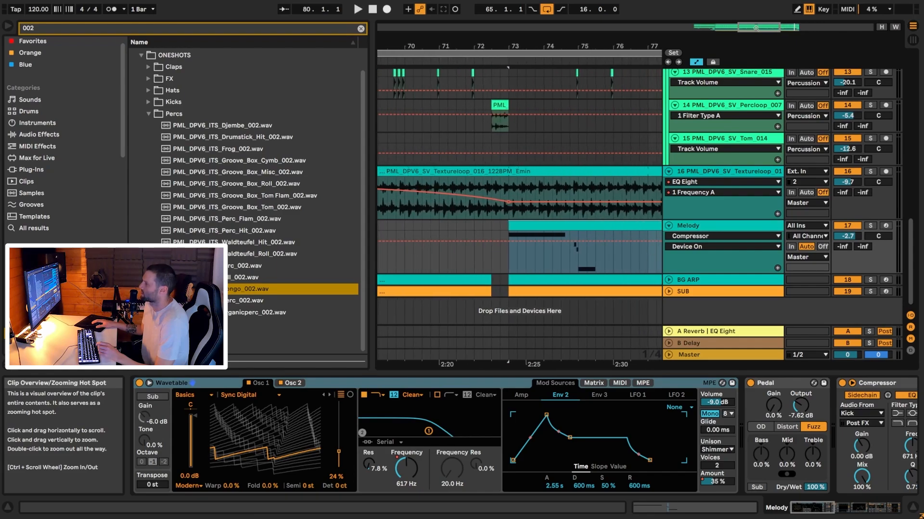
Step: Open the Melody MIDI clip in an enlarged note editor and select the short B2 note at 2.4.4
double_click(584, 221)
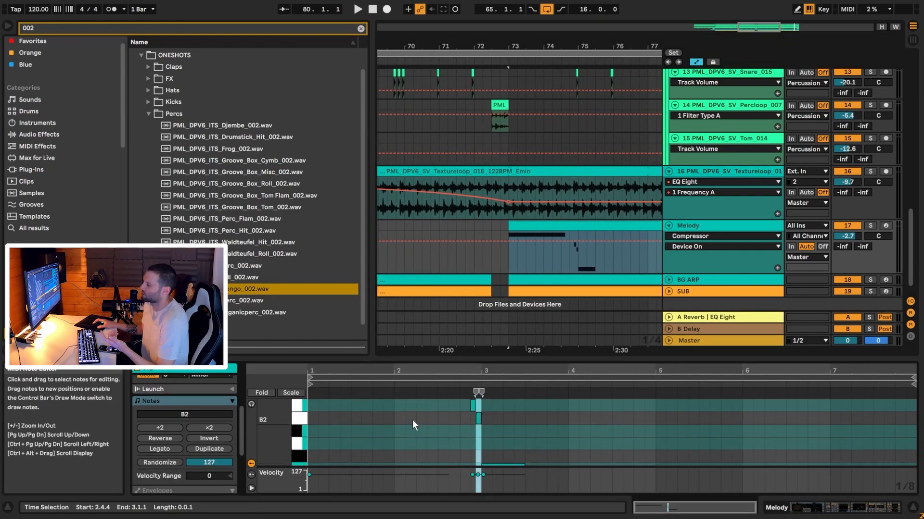
scroll(394, 412, "down", 1)
left_click_drag(408, 360, 418, 231)
scroll(430, 385, "up", 3)
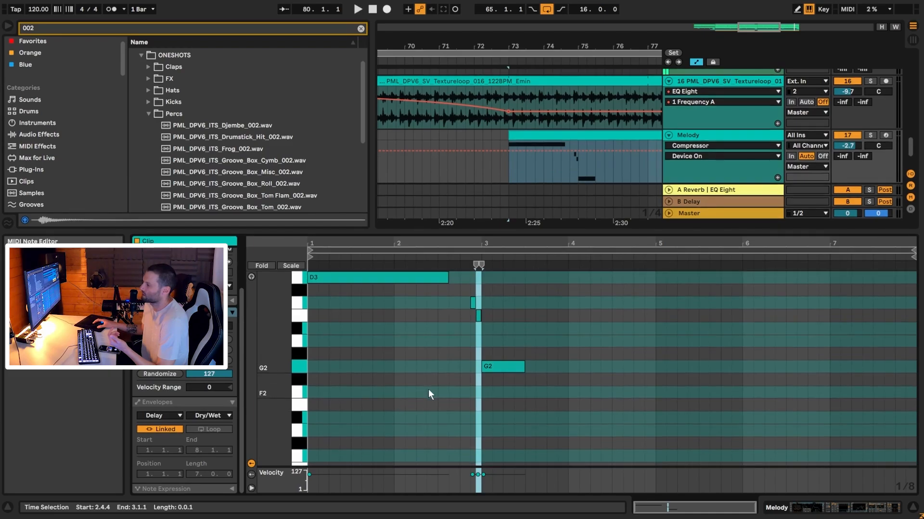
scroll(187, 384, "up", 2)
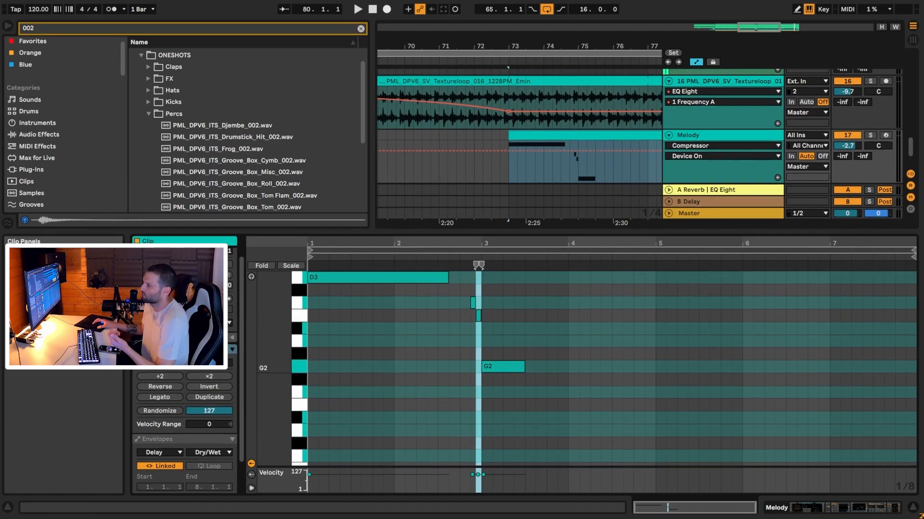
left_click(503, 354)
scroll(495, 353, "up", 1)
left_click(478, 341)
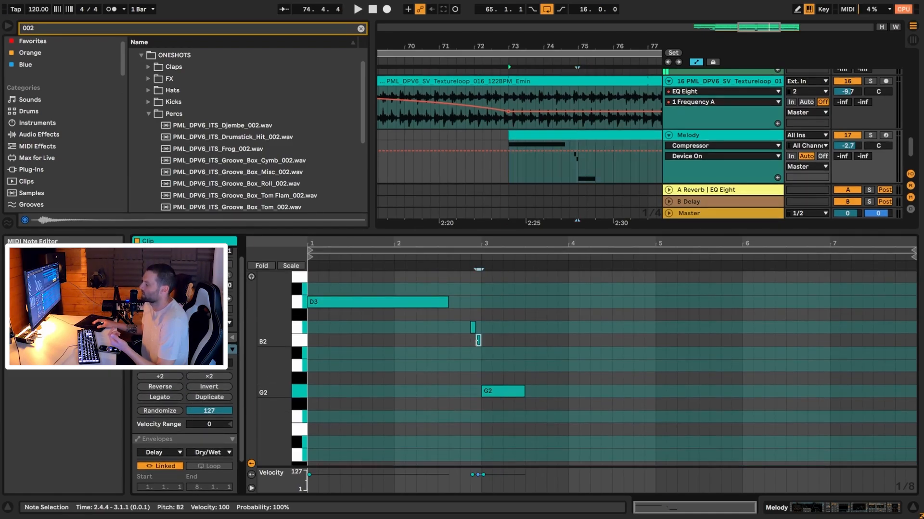
Step: Play the Melody clip within the full mix from 73.1.1 through its last note
left_click(511, 171)
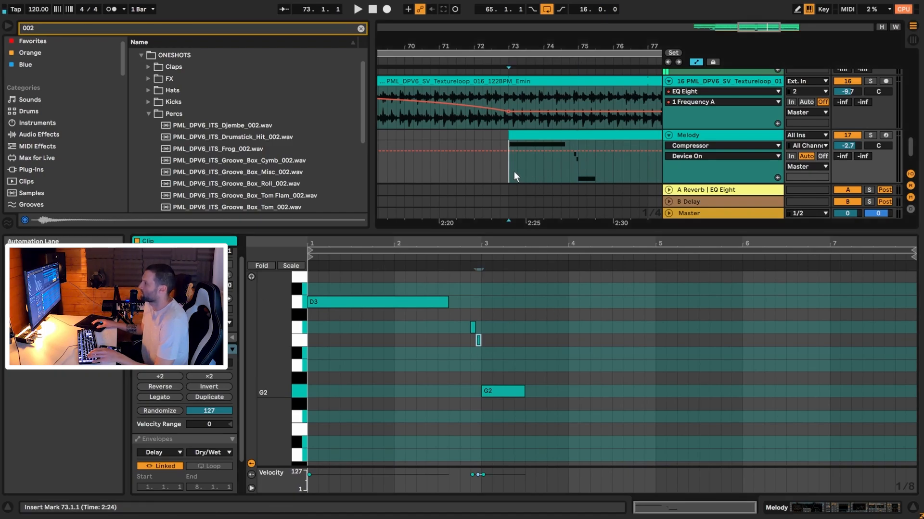
key("space")
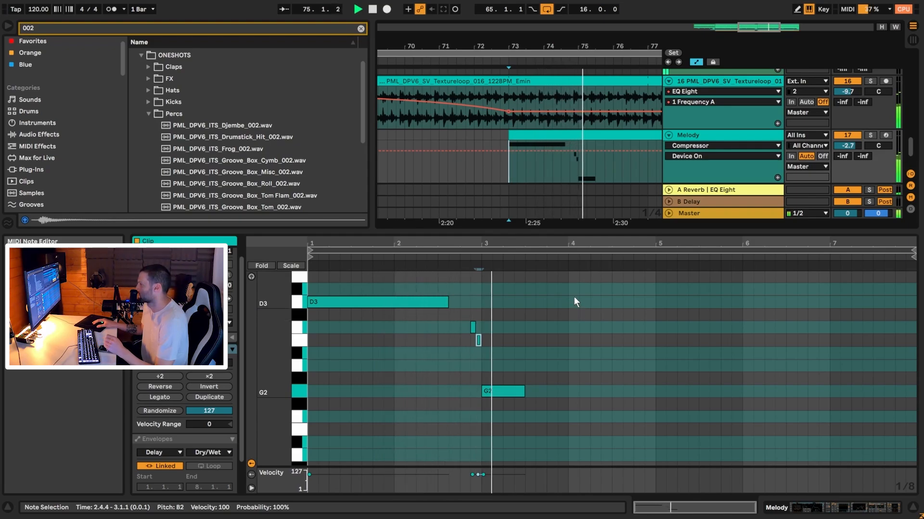
key("space")
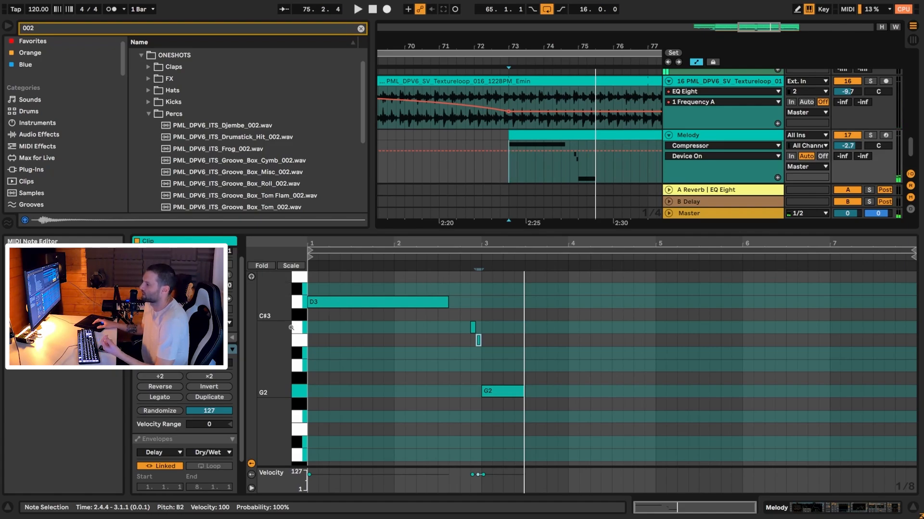
Step: Set the Melody clip's scale to Phrygian Dominant and check its notes against the highlighted scale rows
scroll(161, 348, "up", 2)
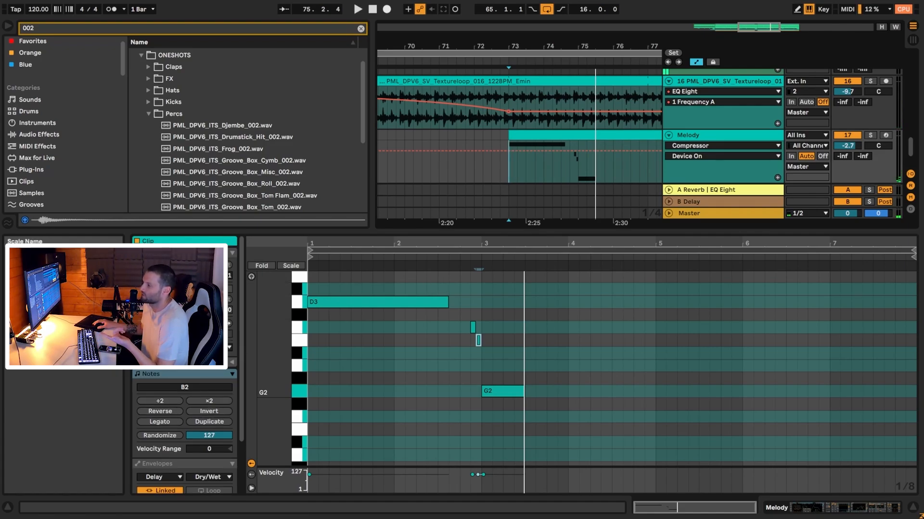
left_click(210, 347)
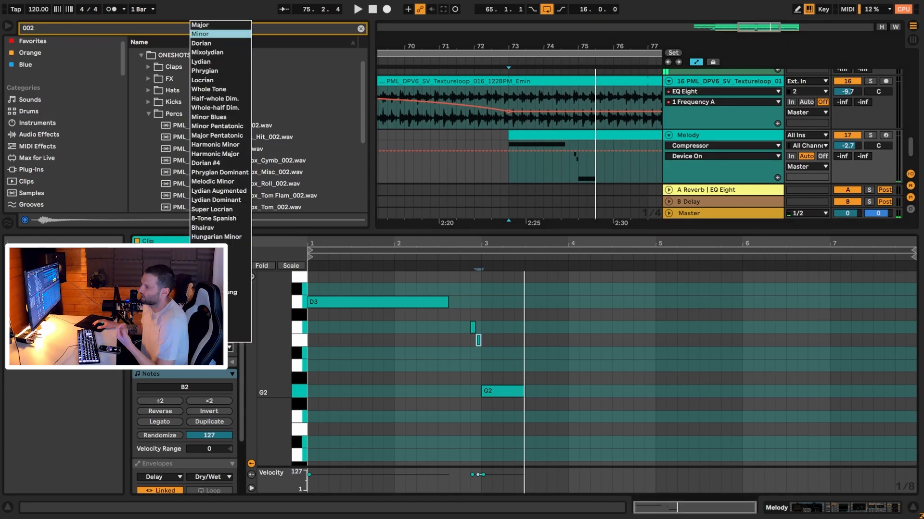
left_click(221, 173)
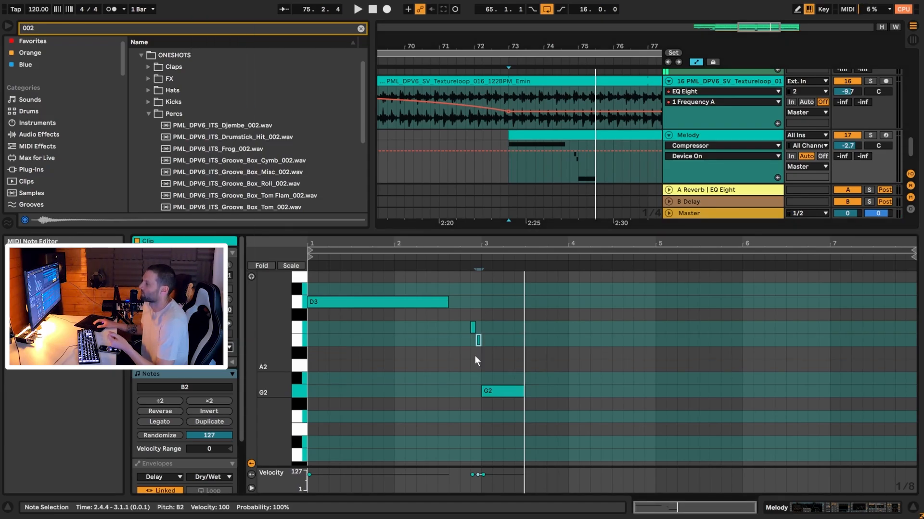
scroll(508, 364, "up", 4)
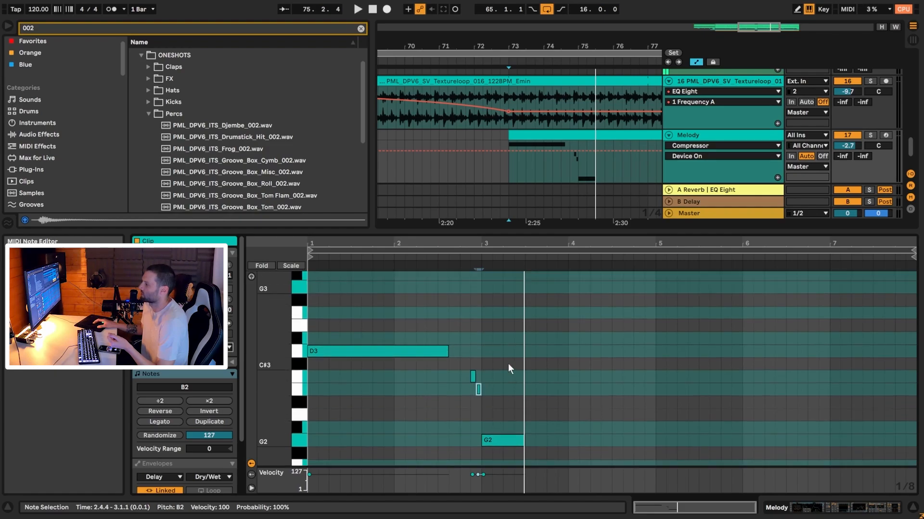
scroll(500, 361, "down", 3)
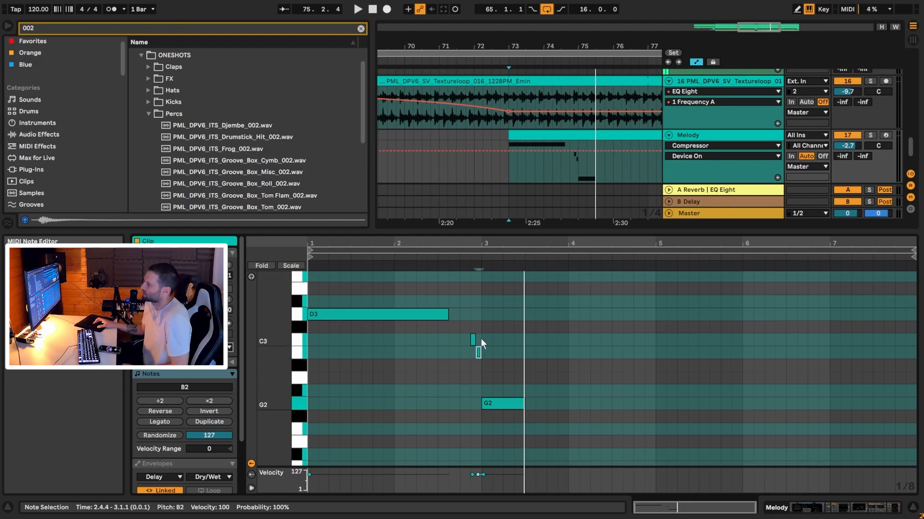
Step: Show the devices of Melody track 17 and deactivate Wavetable's Osc 2 and the effects after Wavetable
scroll(601, 163, "down", 3)
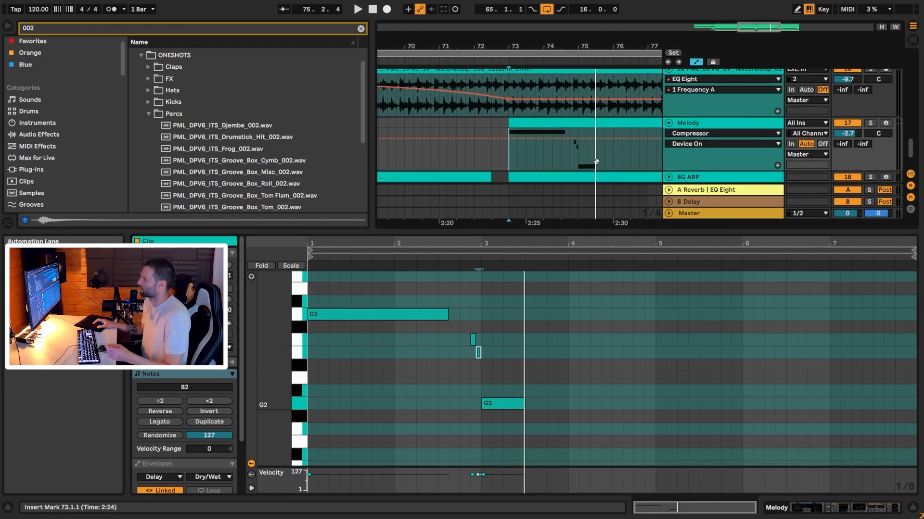
double_click(690, 100)
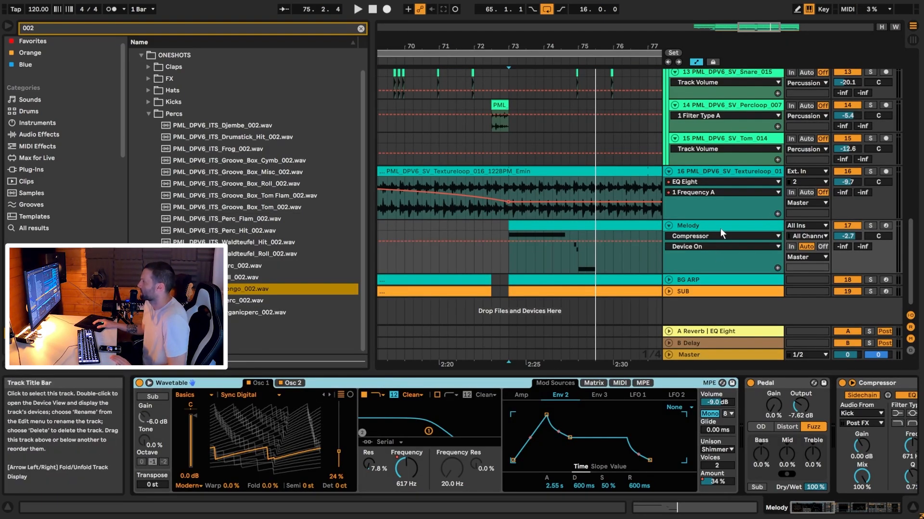
scroll(735, 427, "down", 10)
left_click(684, 386)
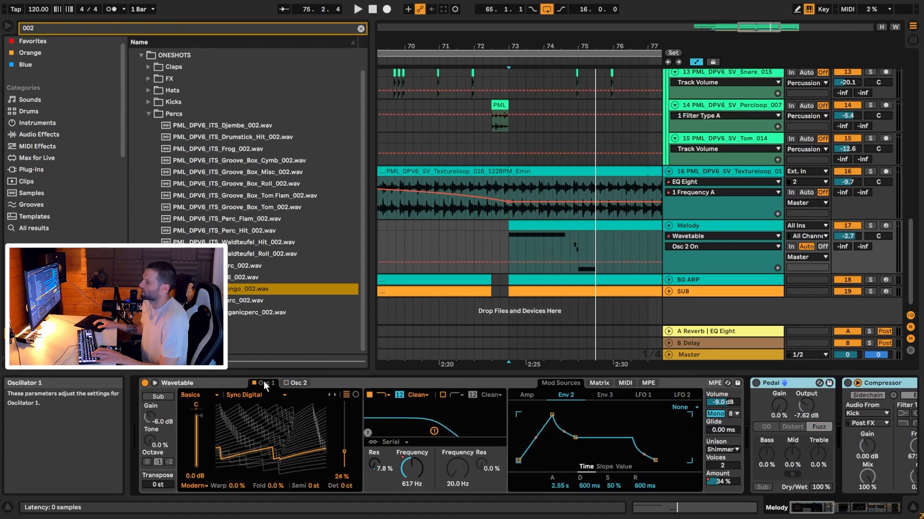
Step: Solo Melody track 17 and review the wavetable choices for Osc 1, keeping Sync Digital
left_click(870, 226)
key("space")
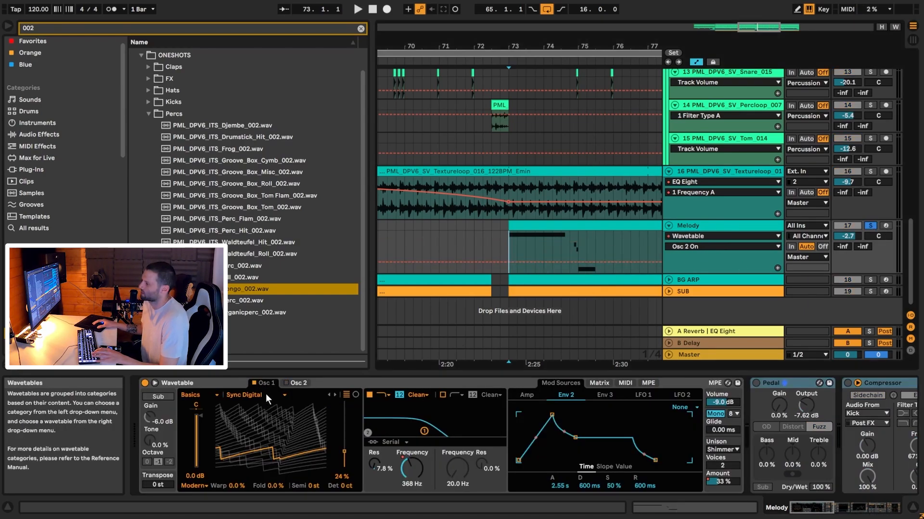
left_click(265, 393)
left_click(261, 323)
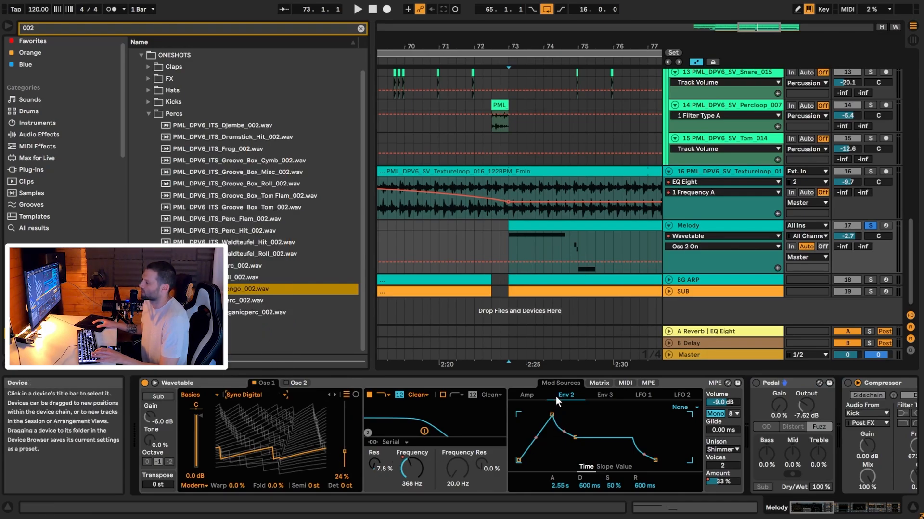
Step: Show Wavetable's modulation matrix and play the soloed Melody from 73.1.1, switching off Filter 1
left_click(590, 382)
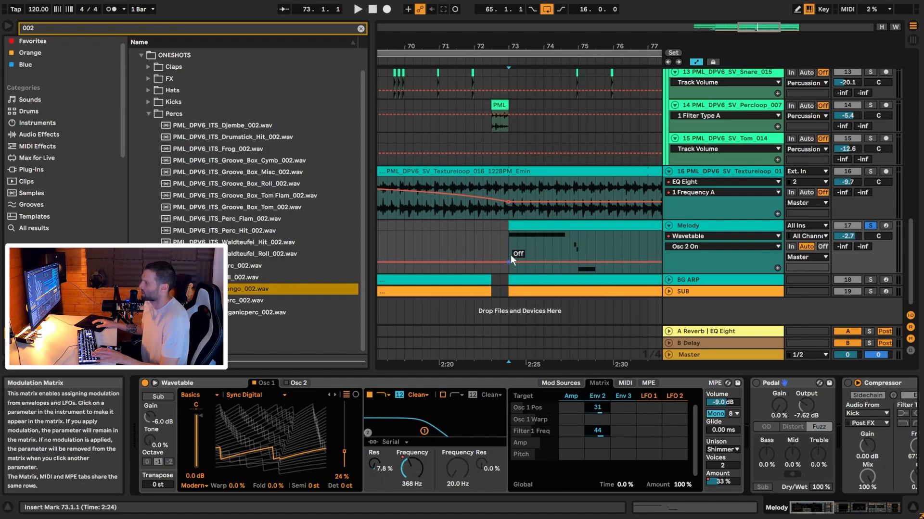
key("space")
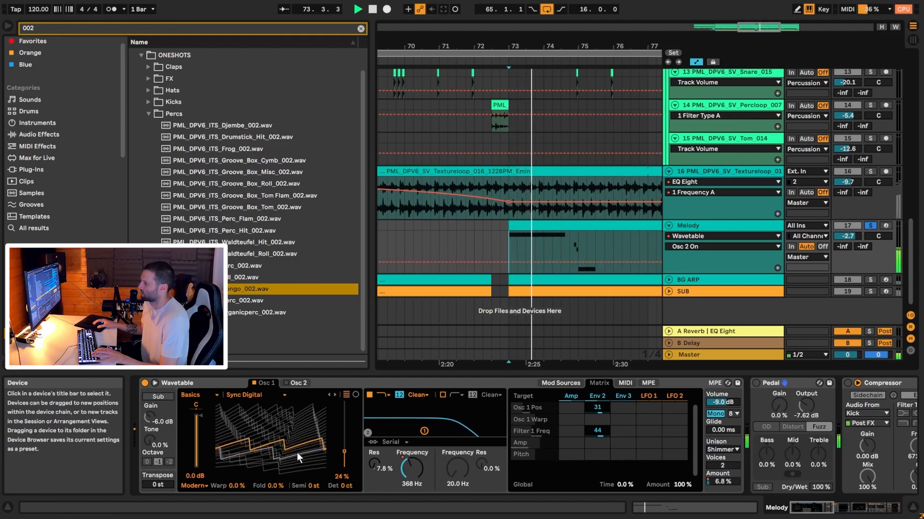
left_click(369, 395)
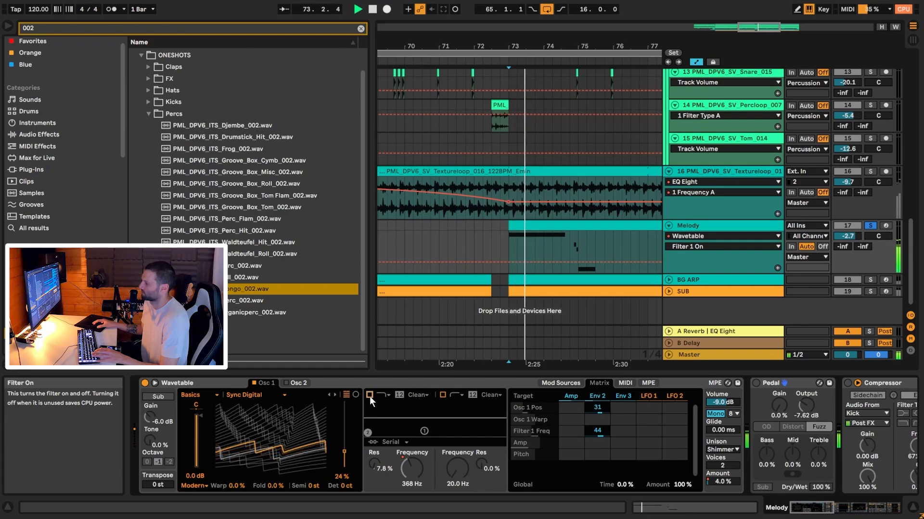
Step: Switch Wavetable's Filter 1 back on, show the Env 2 envelope and play the soloed Melody from 73.1.1
key("space")
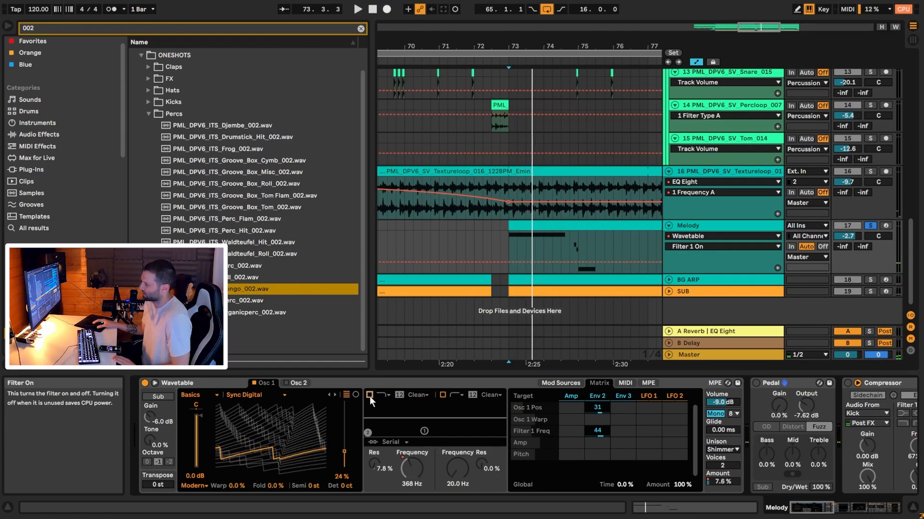
left_click(370, 395)
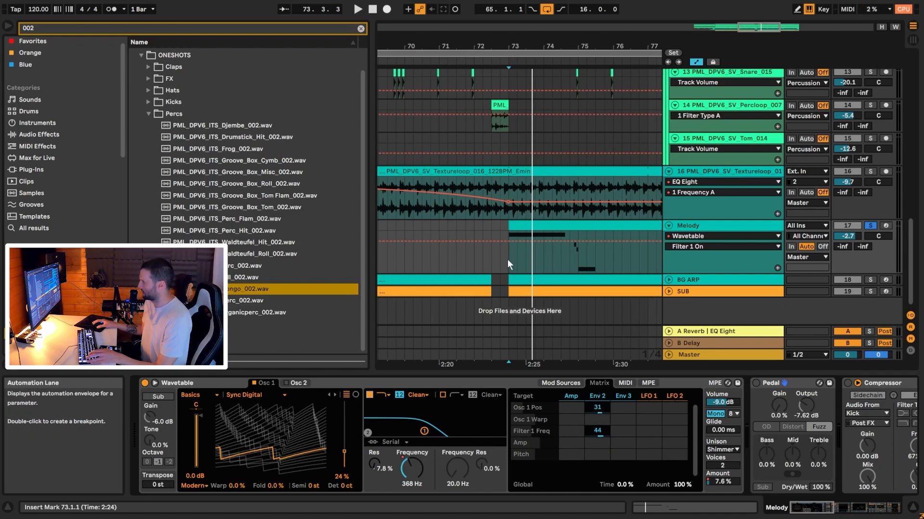
left_click(597, 396)
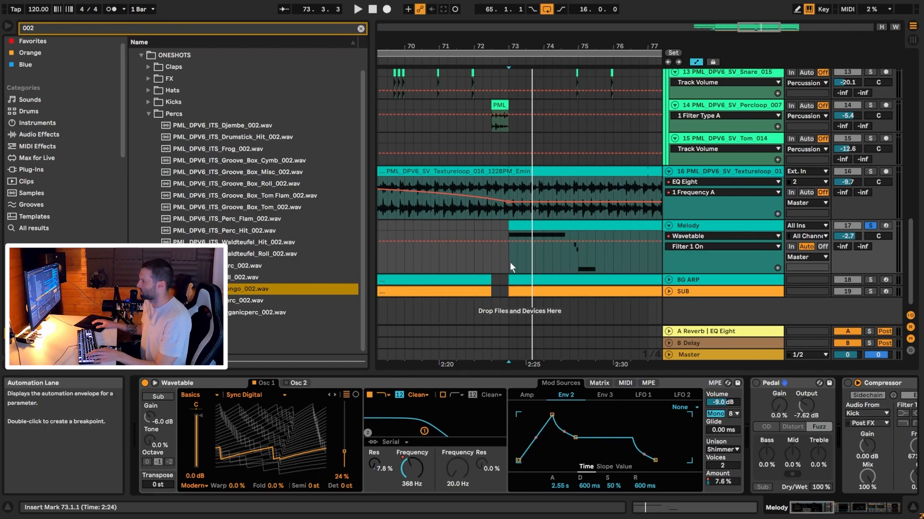
key("space")
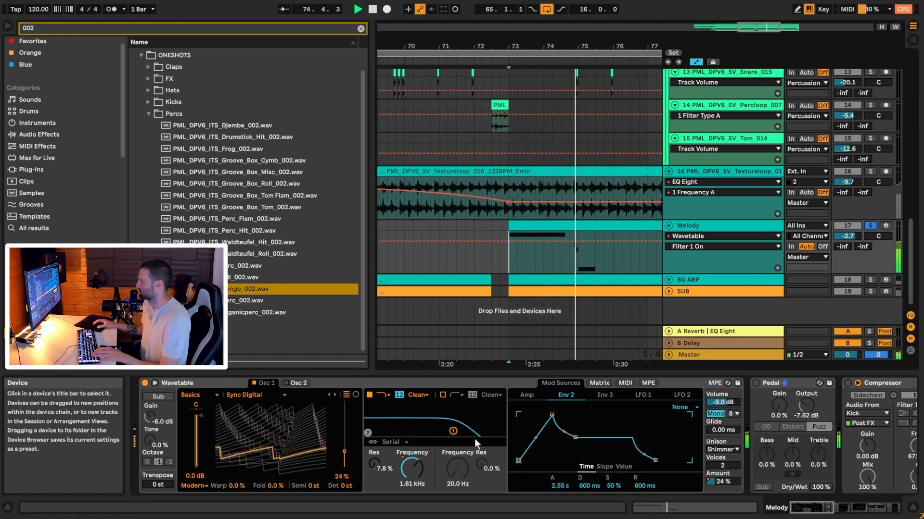
key("space")
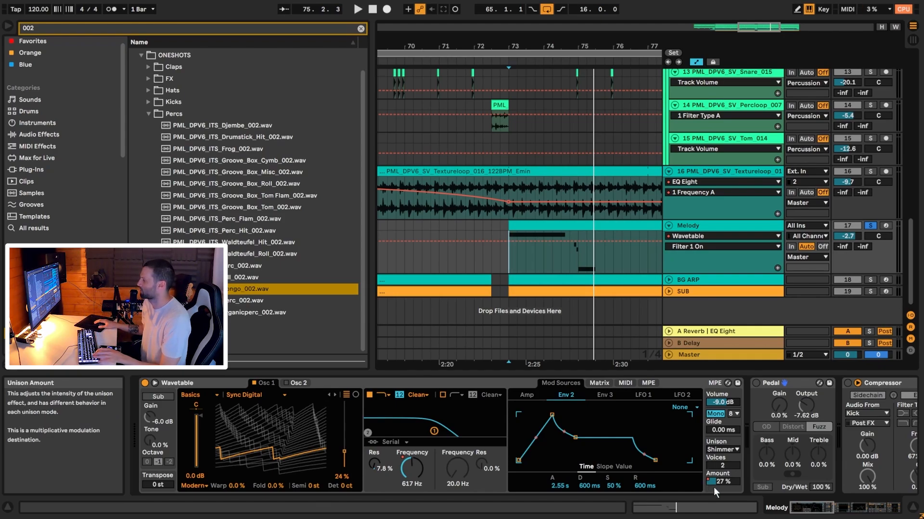
Step: Review Wavetable's Unison mode choices, keeping Shimmer, and show the Unison Amount automation on the Melody track
left_click(723, 451)
left_click(721, 451)
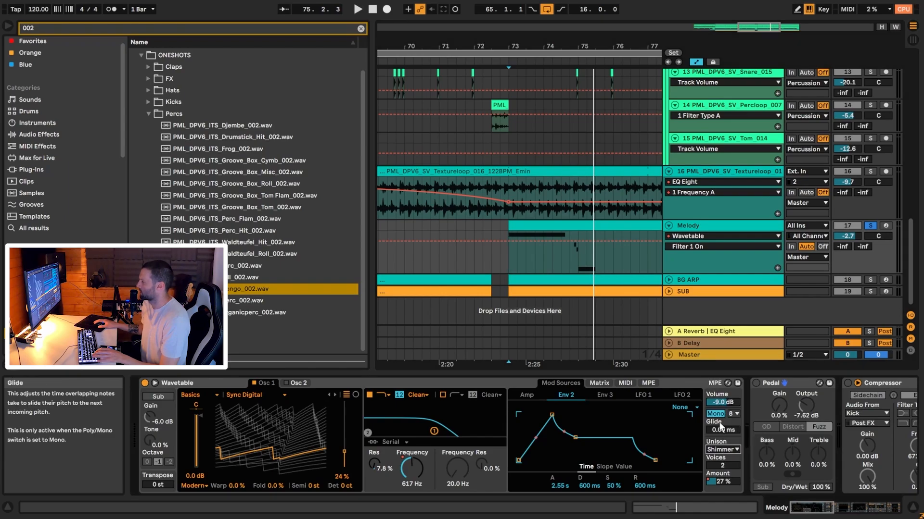
left_click(720, 482)
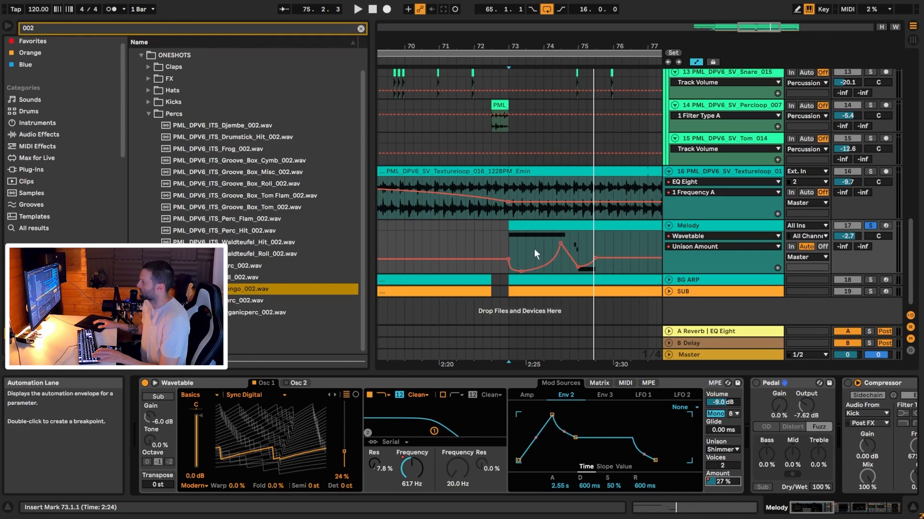
left_click_drag(541, 248, 561, 249)
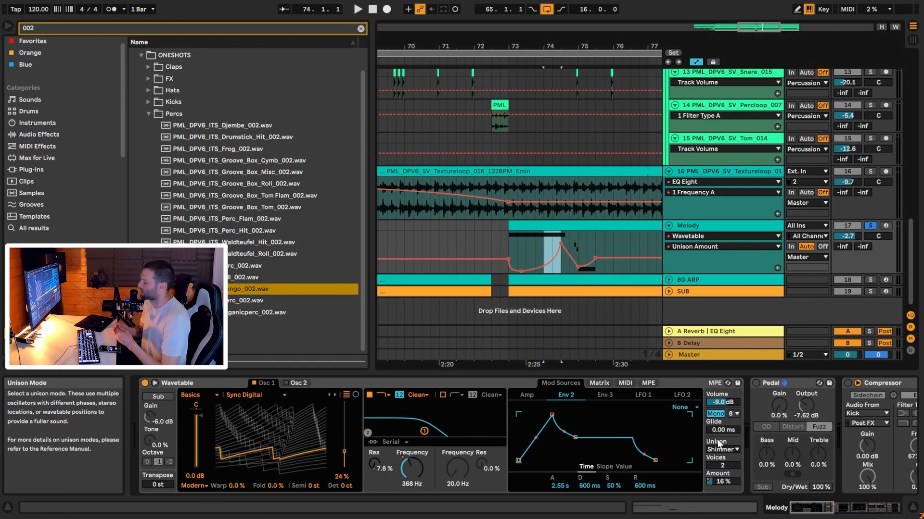
Step: Play the soloed Melody from 73.4.1 and again from 74.4.1 to hear the Unison Amount automation
left_click(538, 255)
key("space")
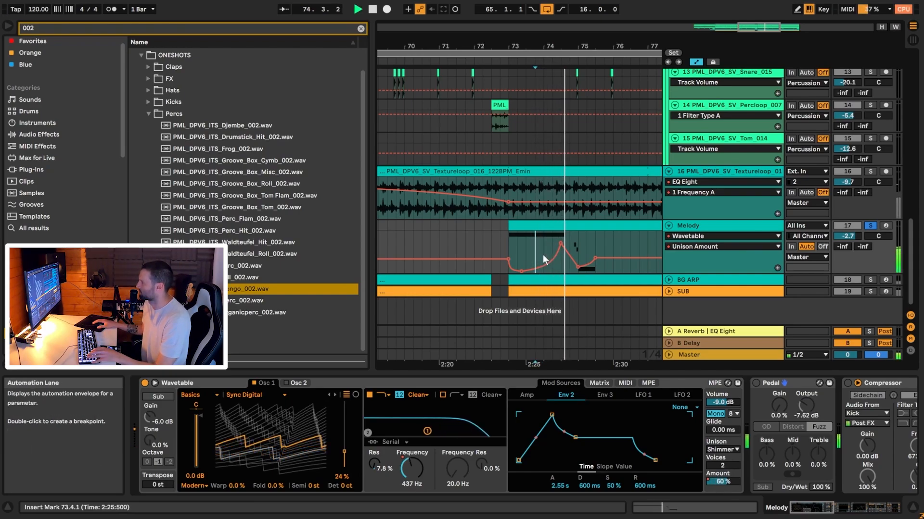
left_click(578, 245)
key("space")
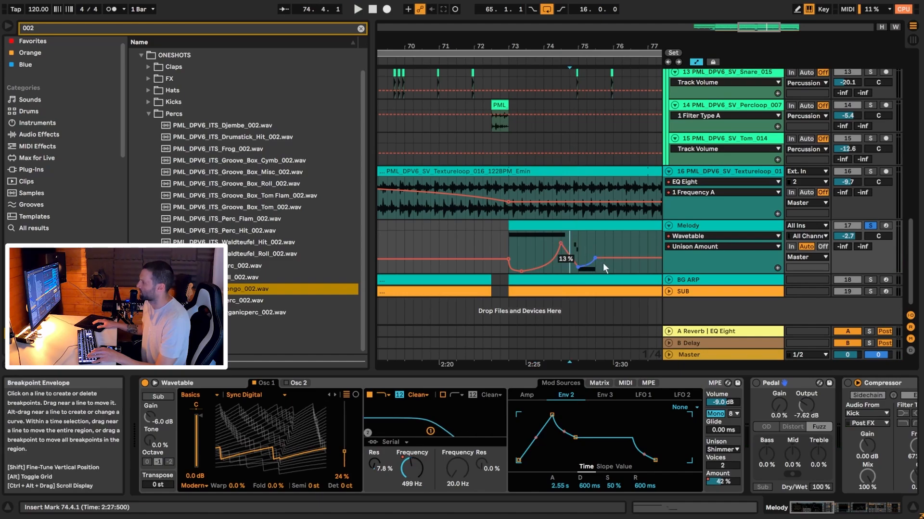
key("space")
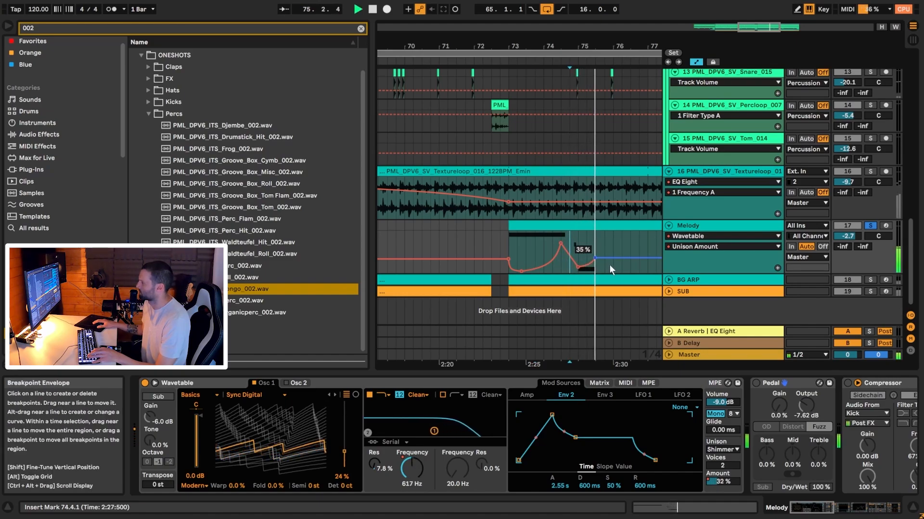
key("space")
Step: Switch on Wavetable's Osc 2 and play the Melody from 73.1.1, checking the modulation matrix
left_click(298, 383)
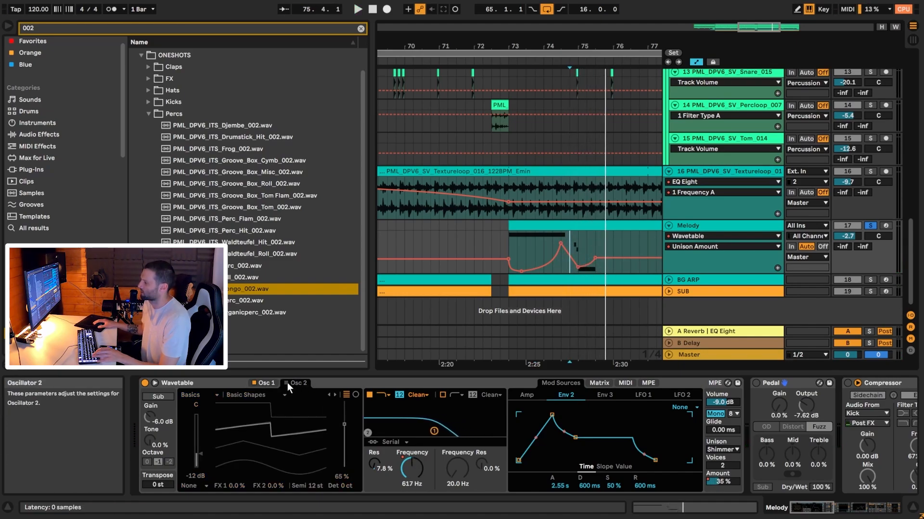
left_click(286, 383)
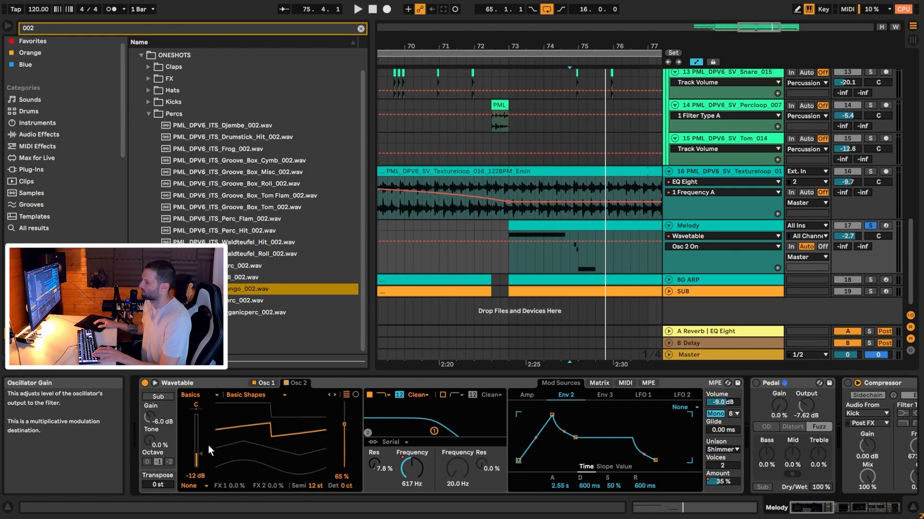
left_click(510, 259)
key("space")
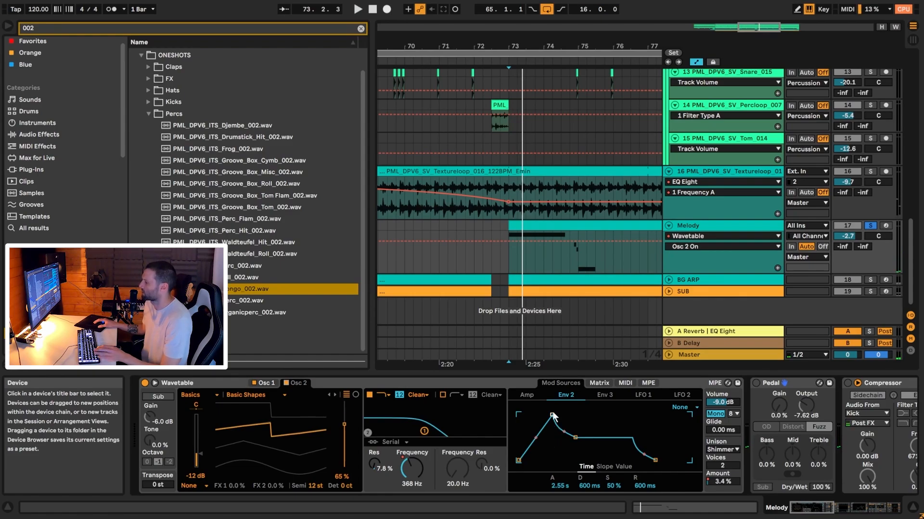
left_click(599, 383)
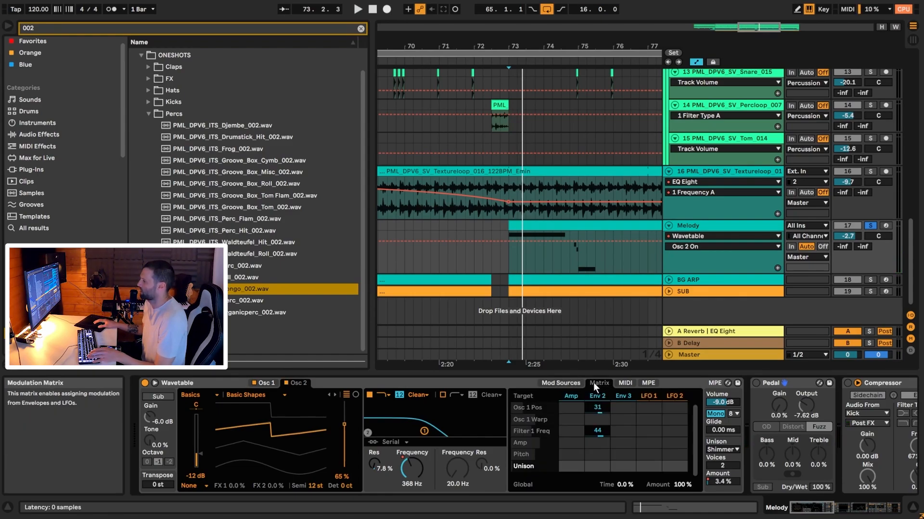
left_click(570, 385)
Step: Activate the Pedal on the Melody track and compare playback with it bypassed and active, leaving it on
left_click(841, 513)
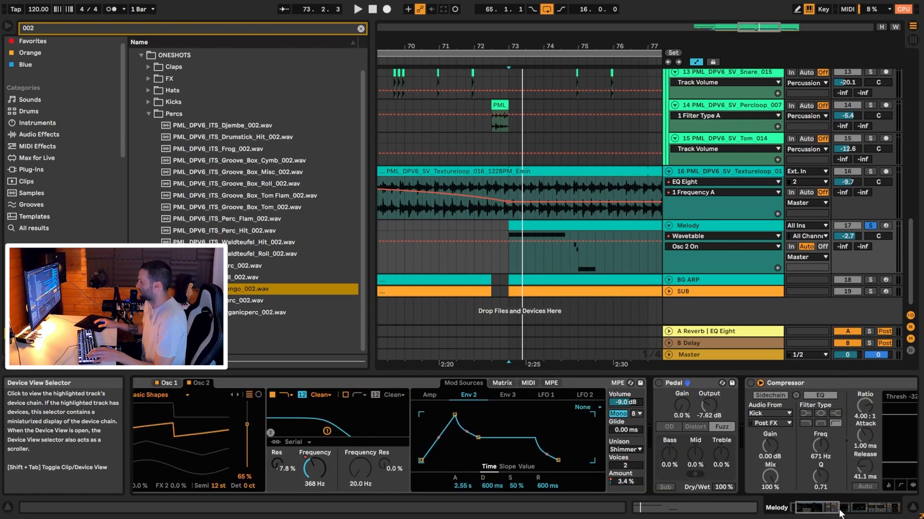
left_click(506, 383)
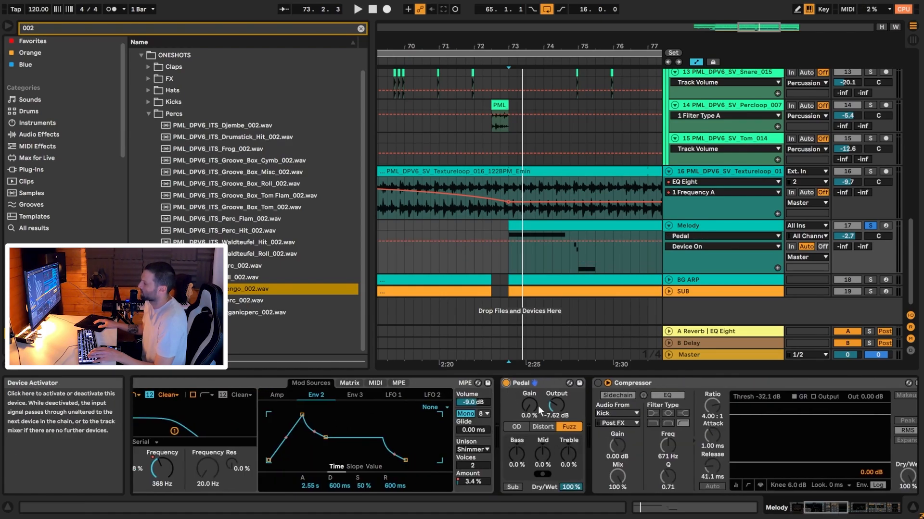
key("space")
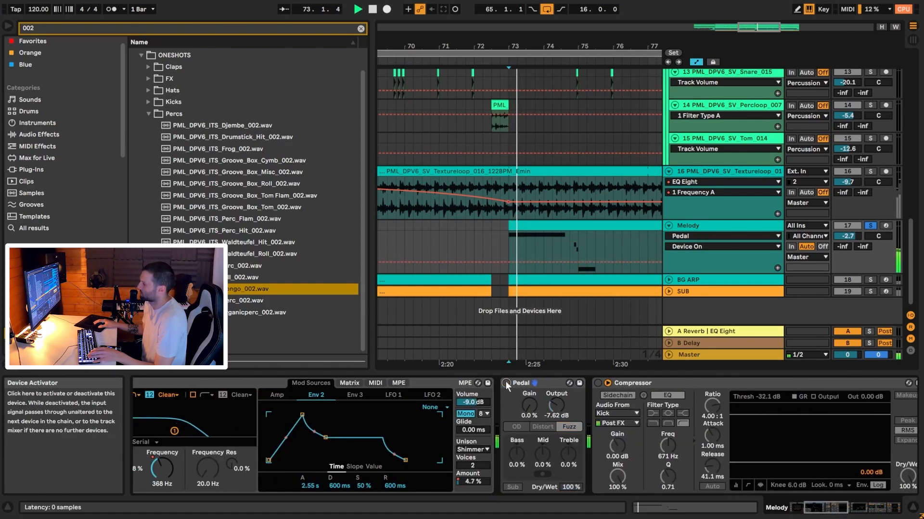
left_click(506, 384)
left_click(506, 384)
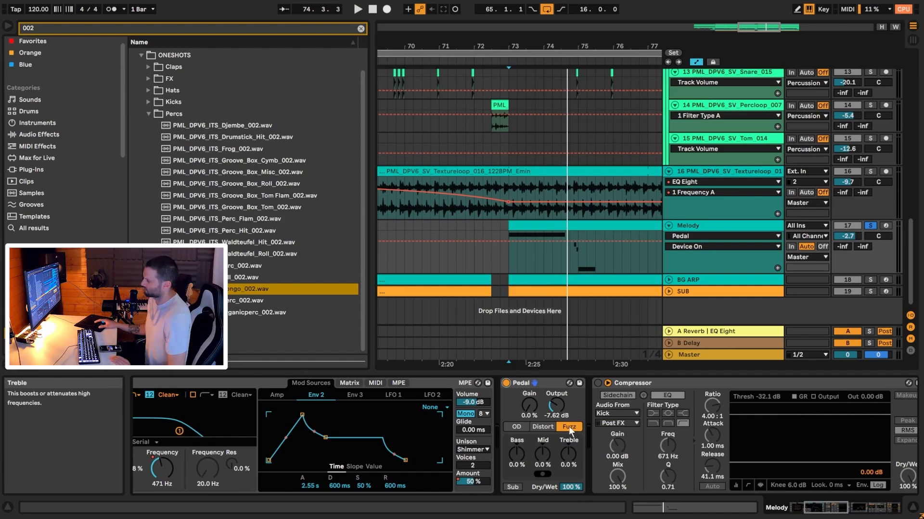
Step: Activate the Melody's Compressor with its Kick sidechain and play from 73.1.1 to watch the gain reduction
left_click(597, 382)
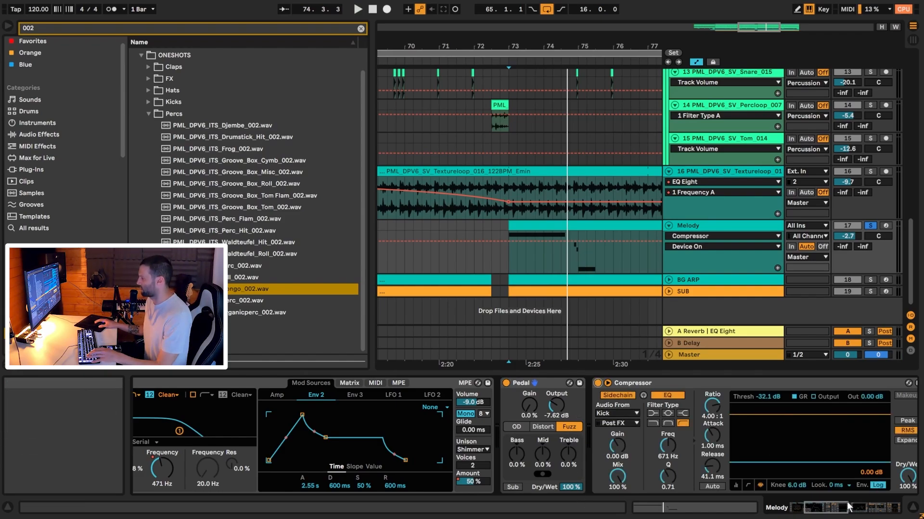
key("space")
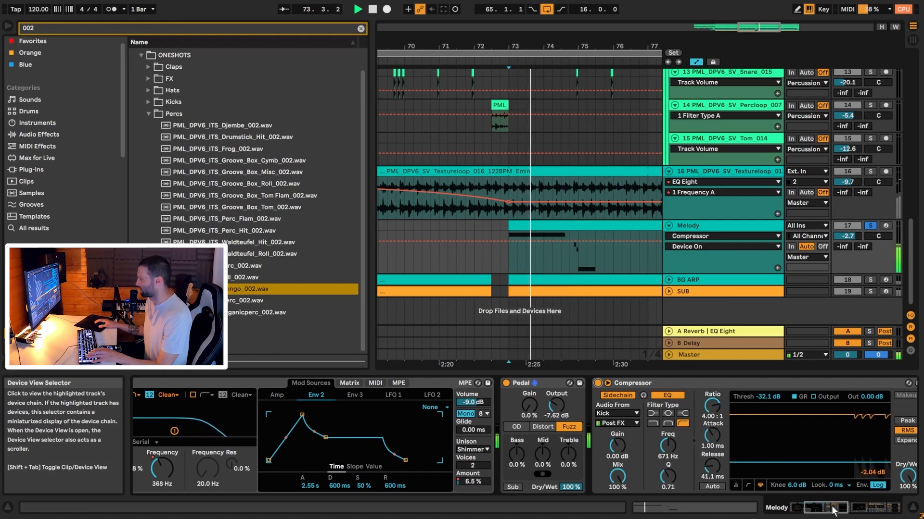
left_click(834, 509)
key("space")
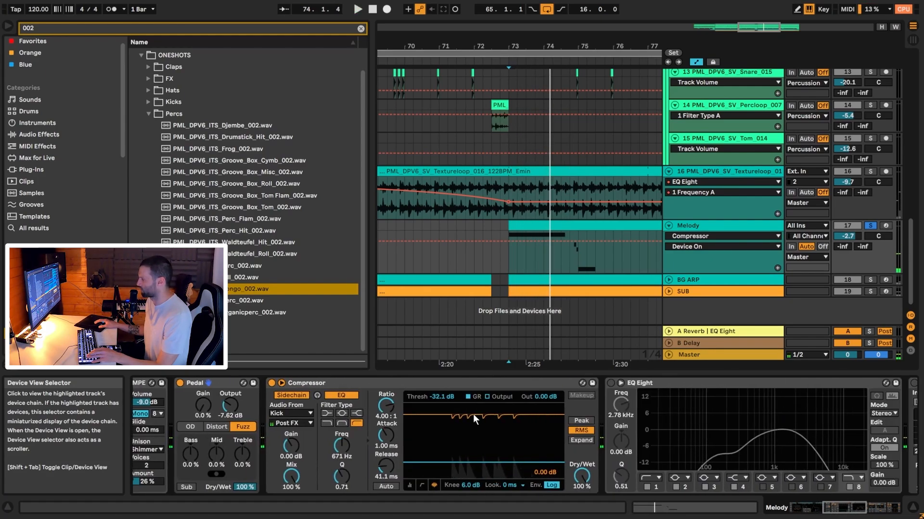
Step: Activate EQ Eight after the Compressor and play the Melody from 73.1.1 to check its filter curve
left_click(611, 383)
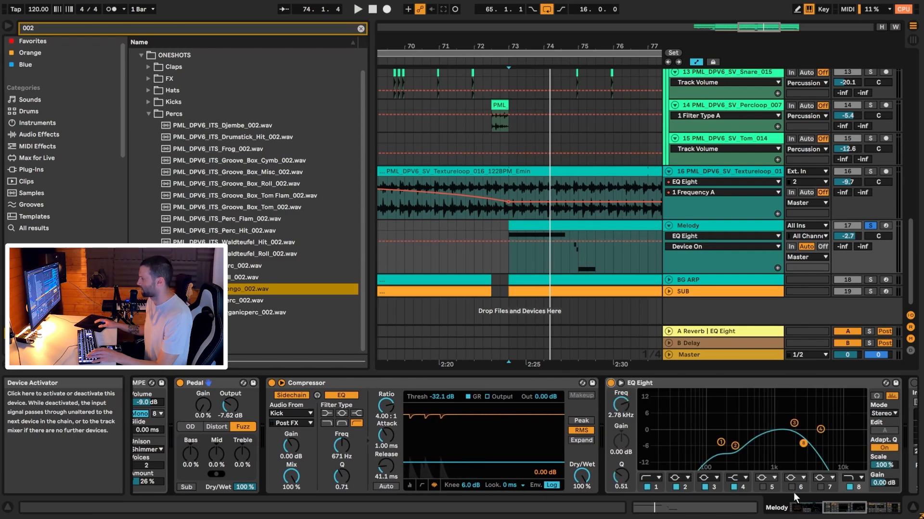
left_click_drag(832, 510, 841, 509)
key("space")
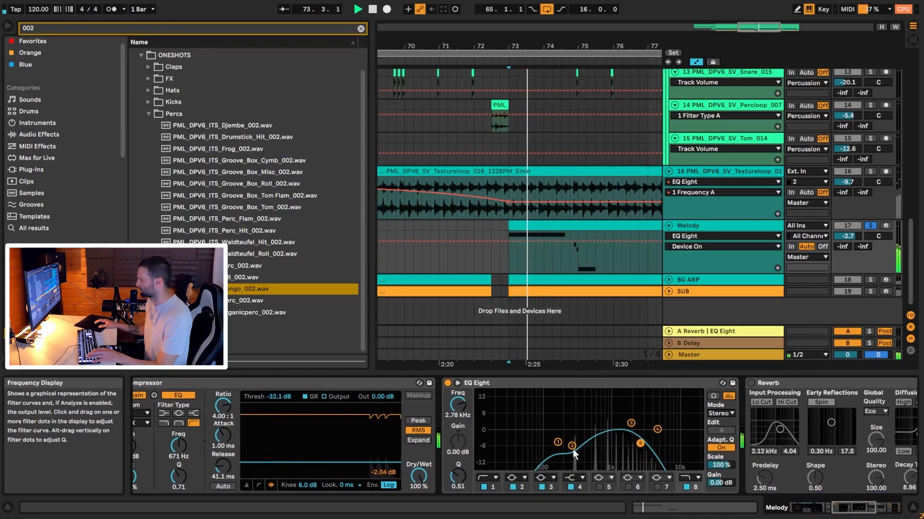
key("space")
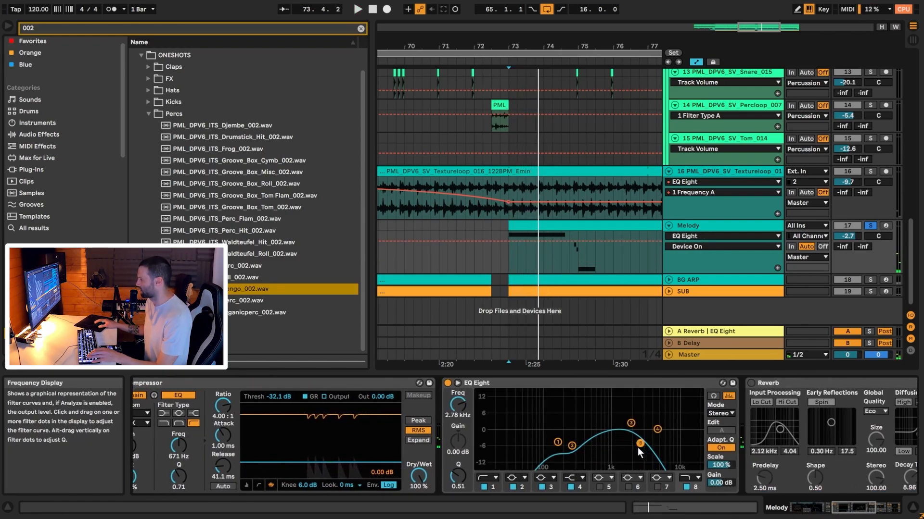
key("space")
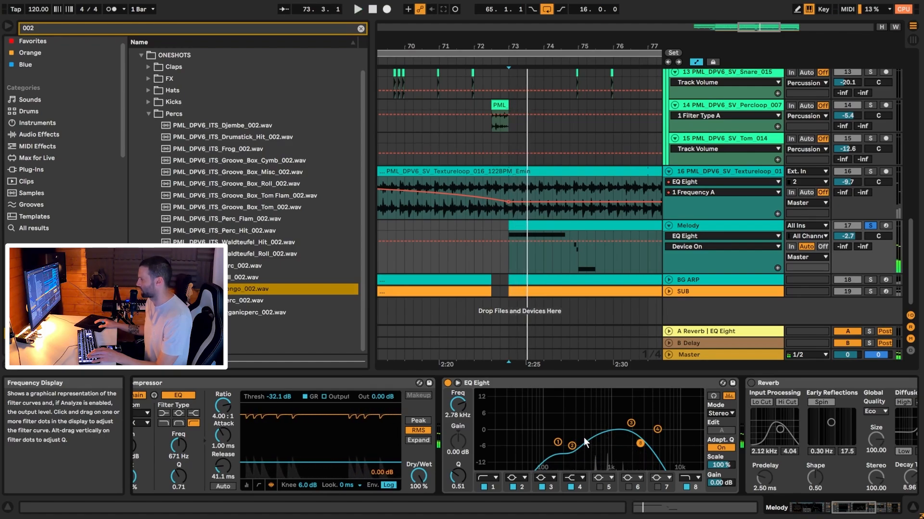
left_click(870, 511)
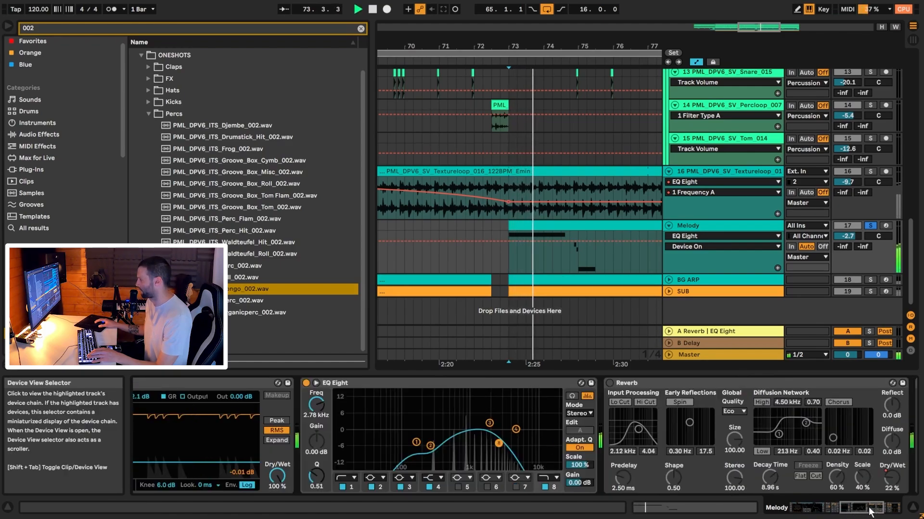
key("space")
Step: Activate the Melody's Reverb, inspect its Dry/Wet automation and low shelf, and play from 73.1.1
left_click(334, 382)
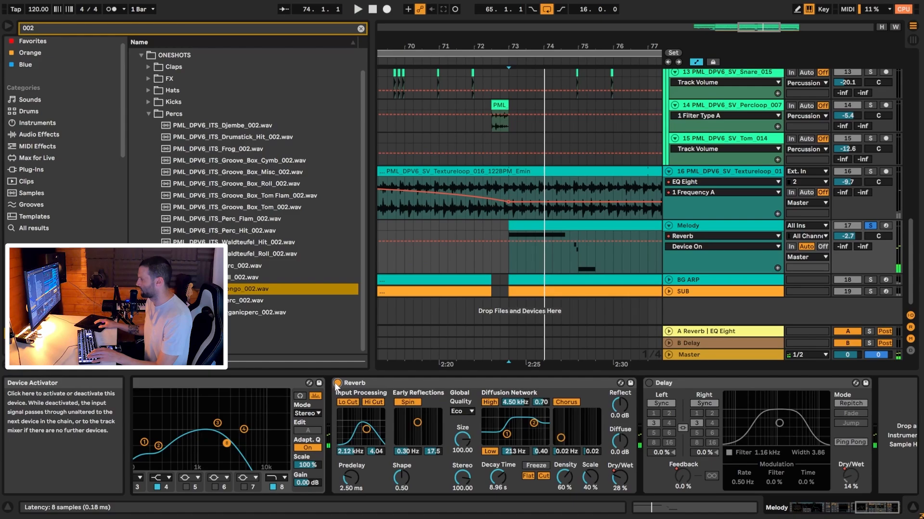
left_click(620, 477)
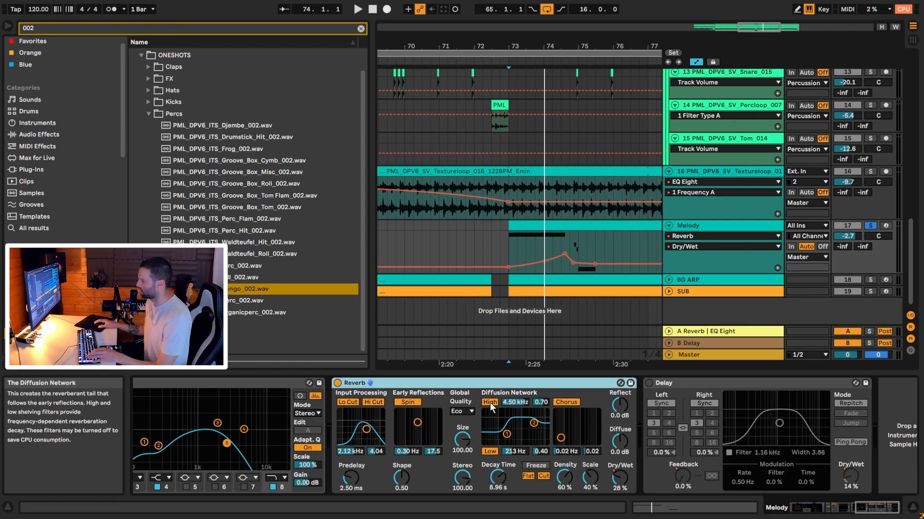
left_click(491, 451)
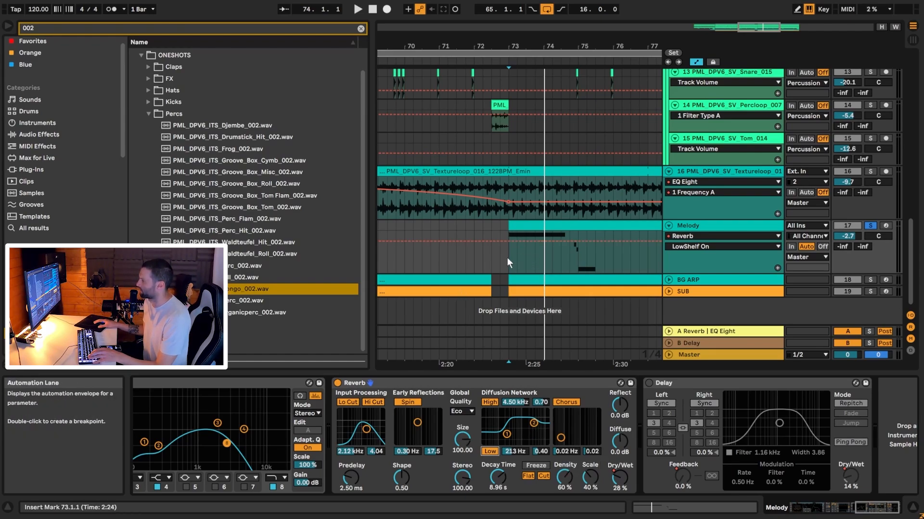
key("space")
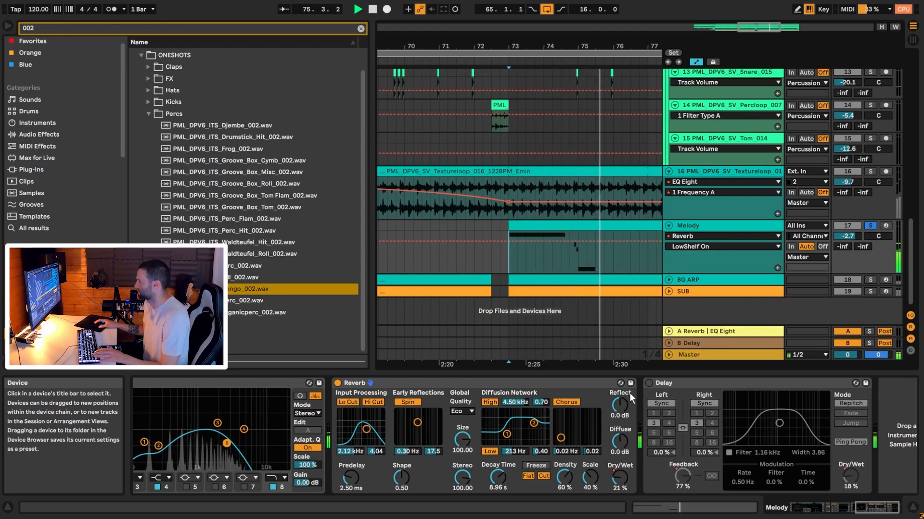
key("space")
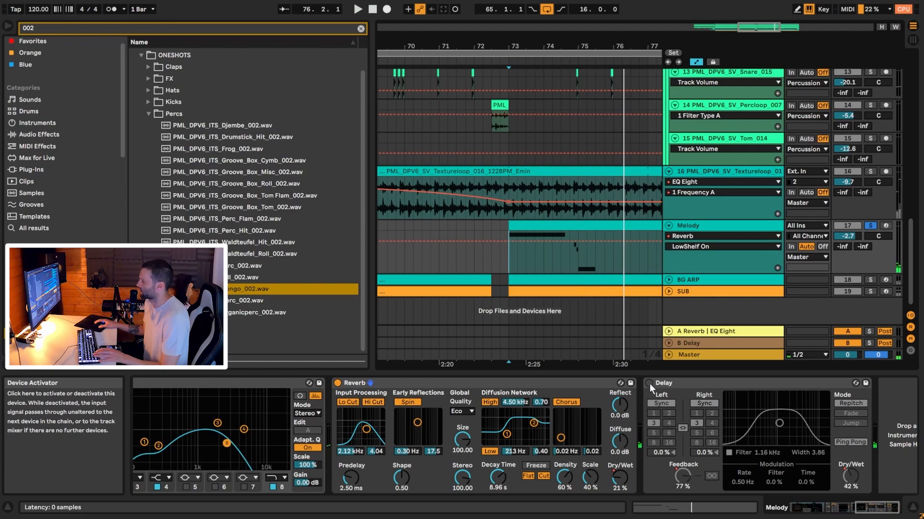
Step: Activate the Delay on the Melody track and show its Dry/Wet automation in a separate lane
left_click(648, 382)
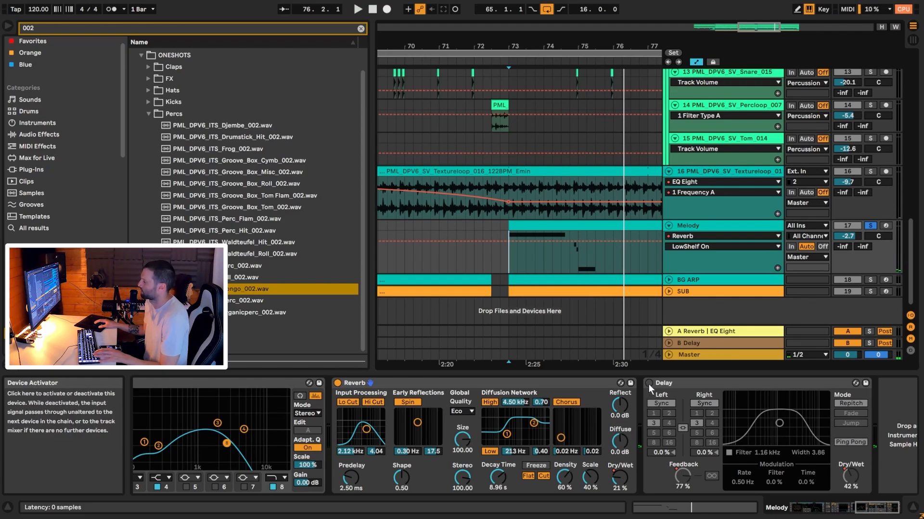
left_click(852, 475)
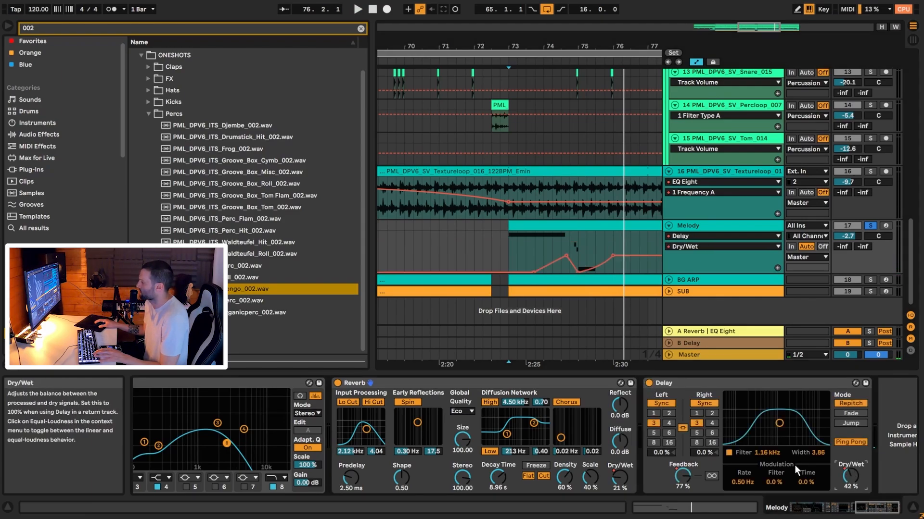
left_click(777, 268)
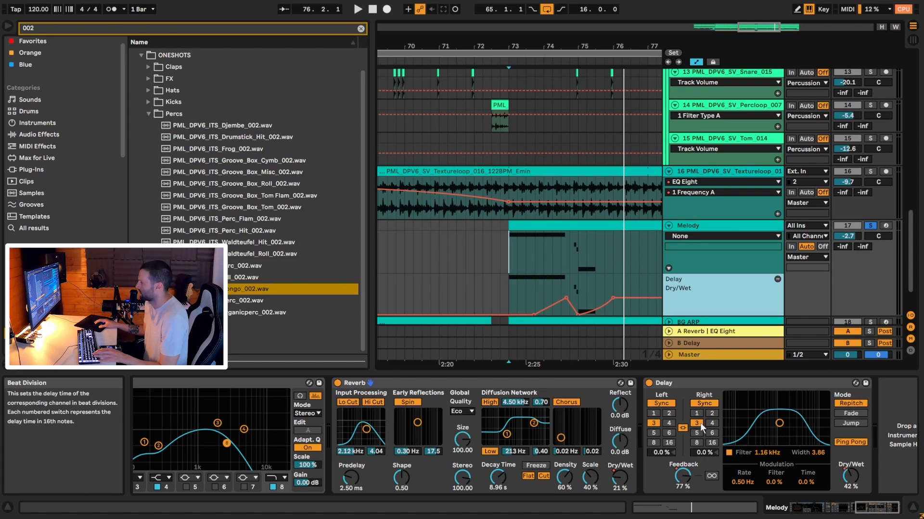
Step: Show the Melody Delay's Feedback automation, examine it against the Dry/Wet curve across bars 73 to 78, and play from 73.1.1
left_click(683, 478)
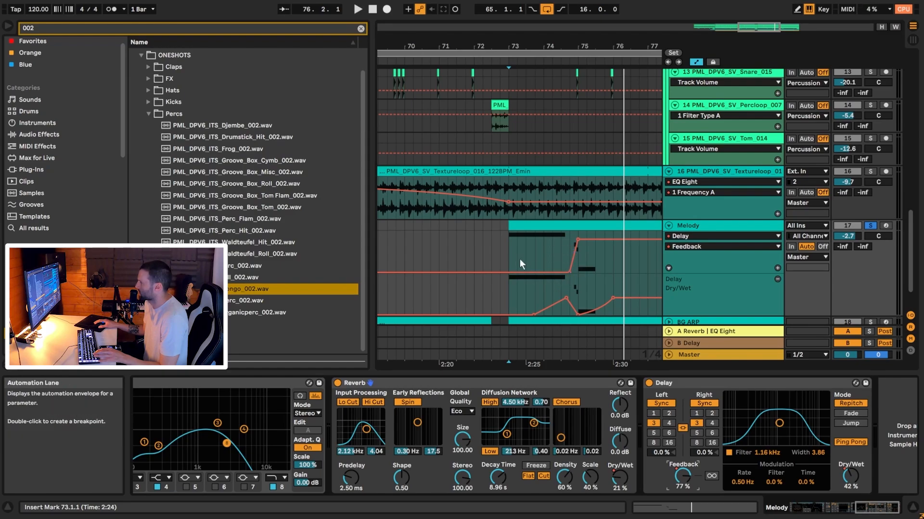
left_click_drag(506, 250, 562, 254)
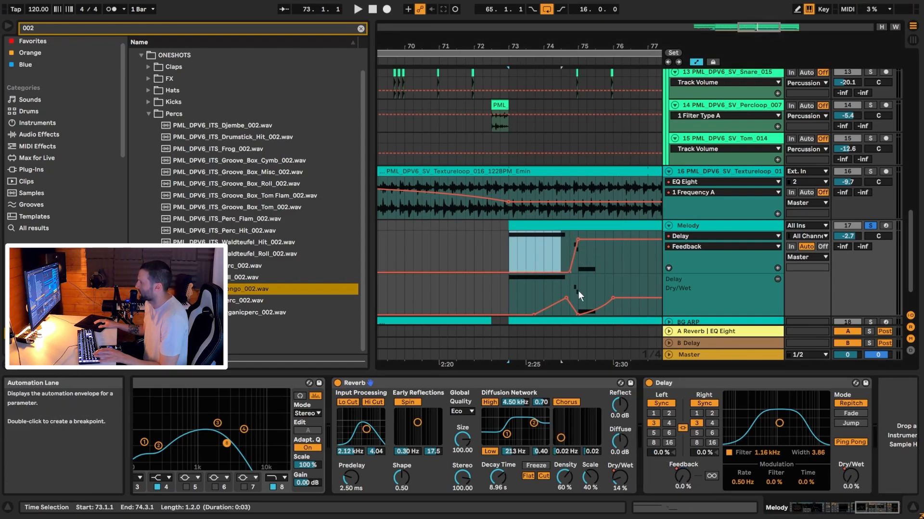
left_click_drag(571, 285, 594, 285)
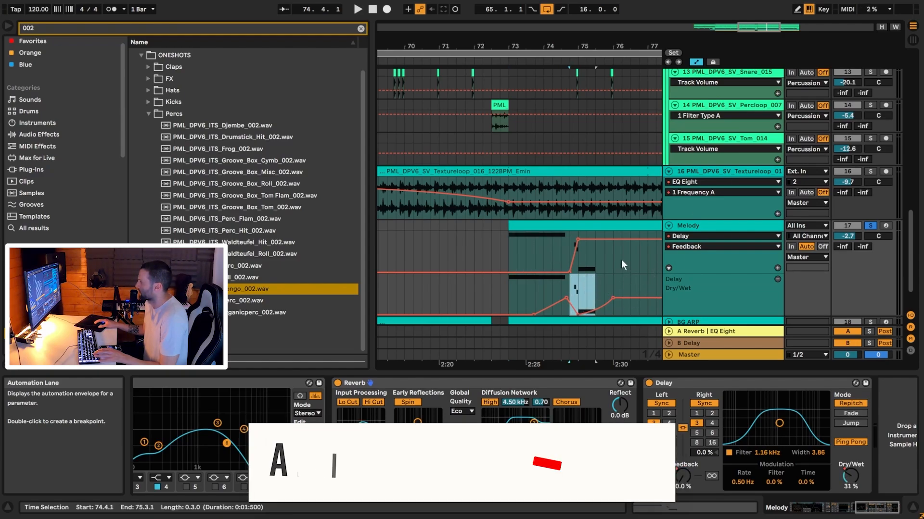
left_click_drag(537, 46, 491, 22)
left_click_drag(535, 255, 586, 264)
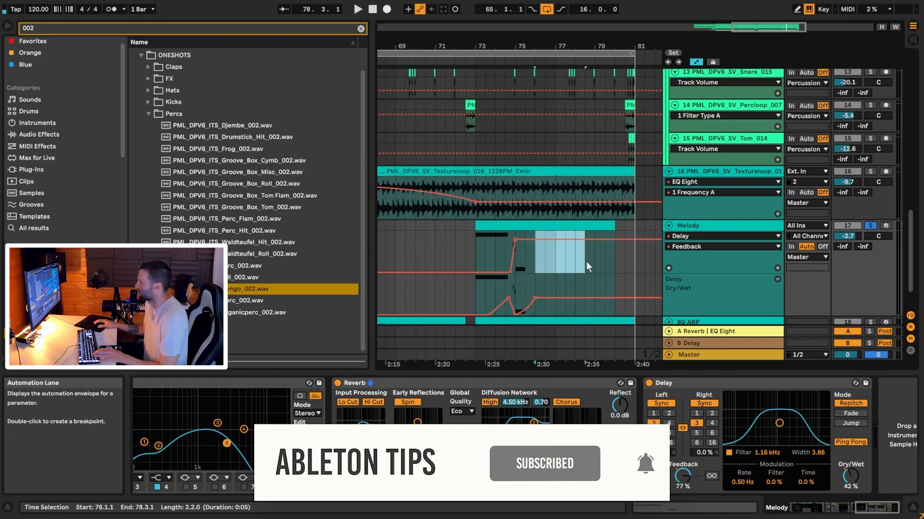
left_click(480, 250)
key("space")
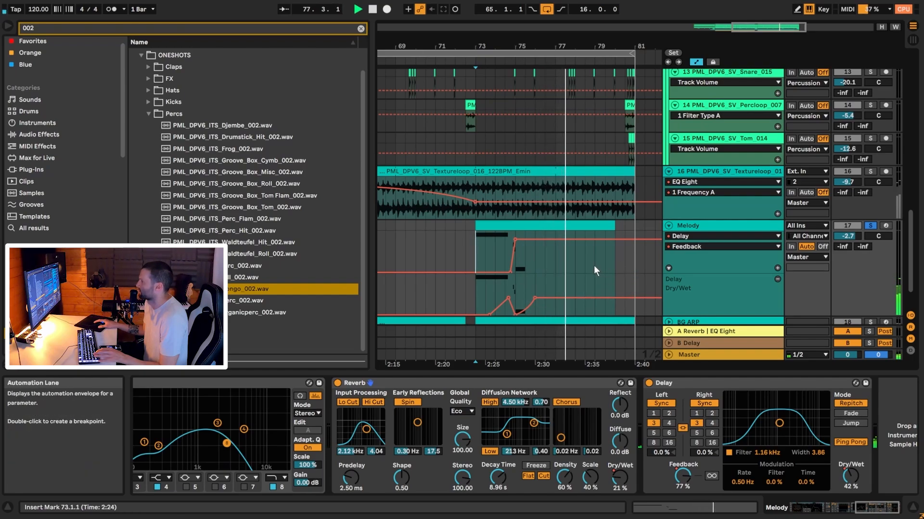
Step: Unfold the BG ARP track, set the insert mark at its clip start at 73.1.1, and solo the track
scroll(594, 266, "down", 2)
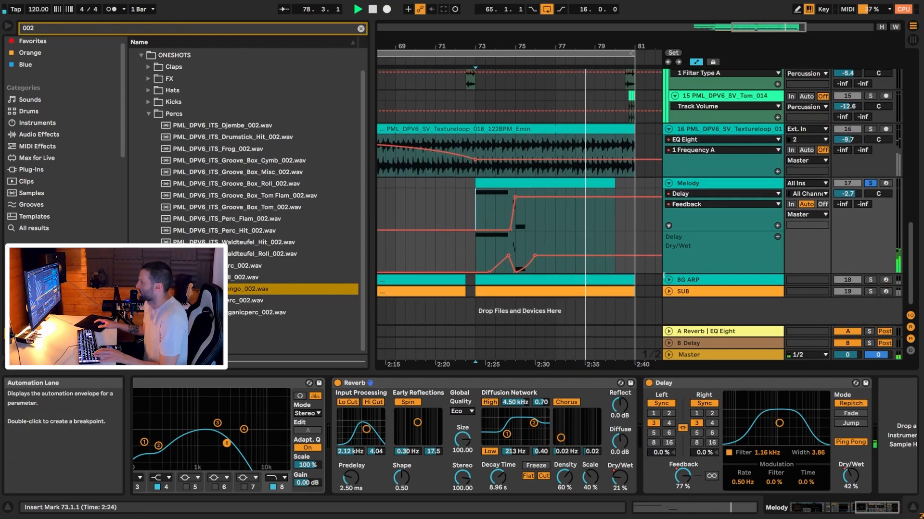
left_click(685, 279)
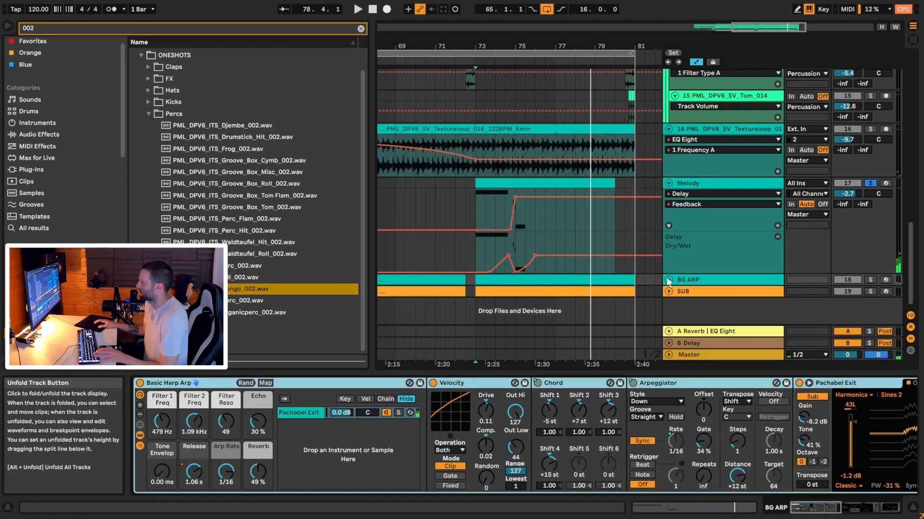
left_click(668, 278)
left_click(474, 311)
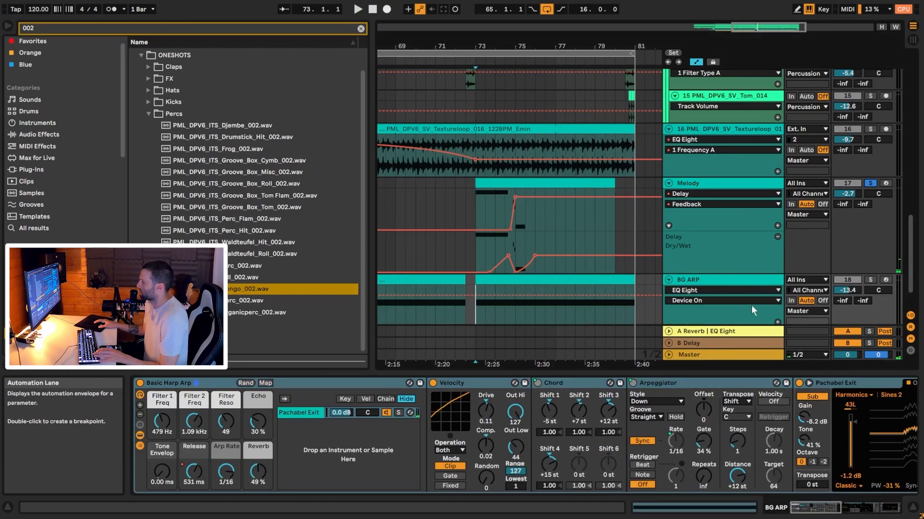
left_click(870, 280)
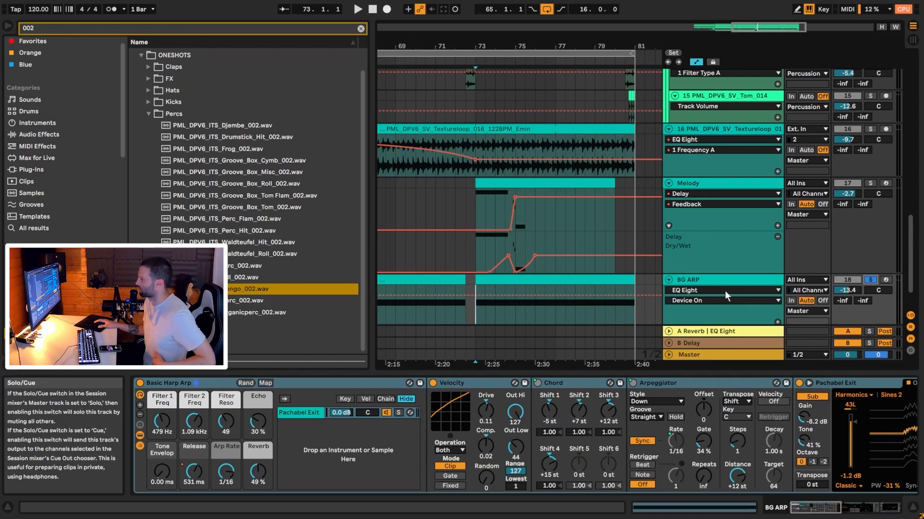
left_click(705, 284)
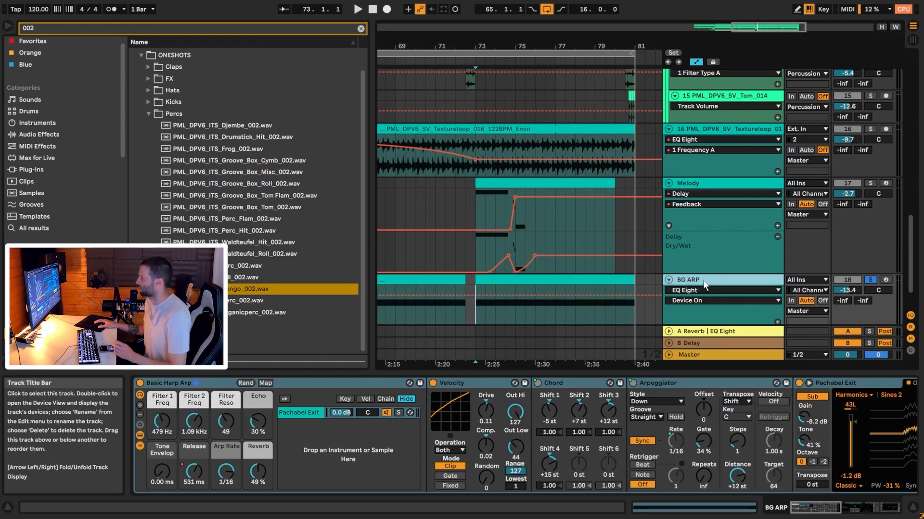
Step: Search the browser for "har arp" to locate the preset used by the BG ARP track's Basic Harp Arp rack
left_click(185, 383)
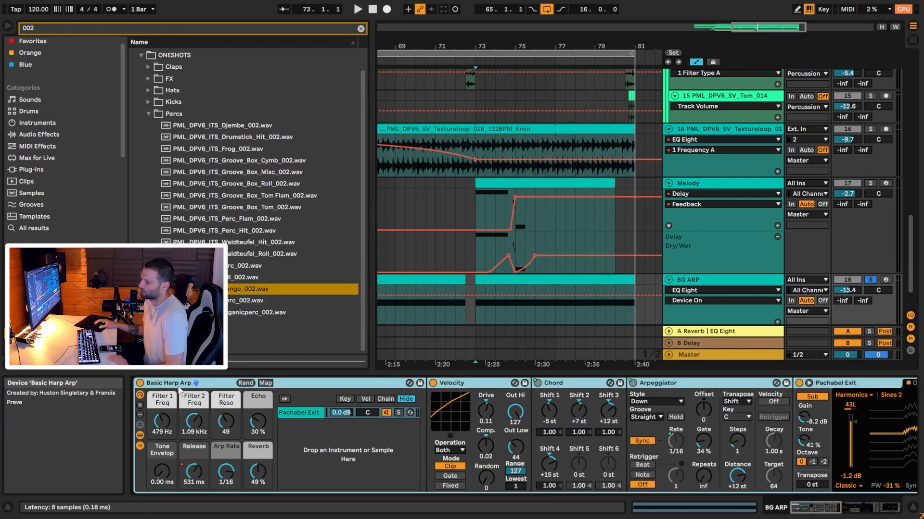
left_click(359, 29)
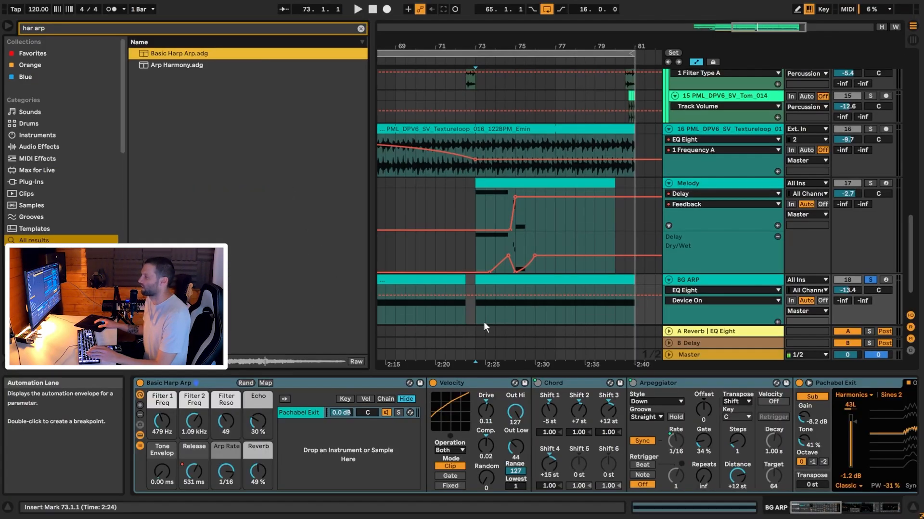
left_click(483, 322)
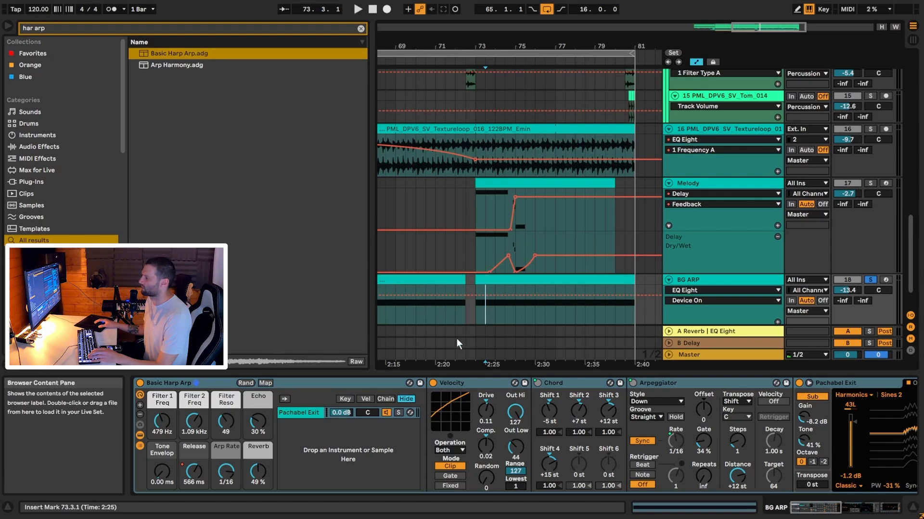
Step: Arm the BG ARP track, look along its device chain, and select Basic Harp Arp.adg in the browser
left_click(886, 279)
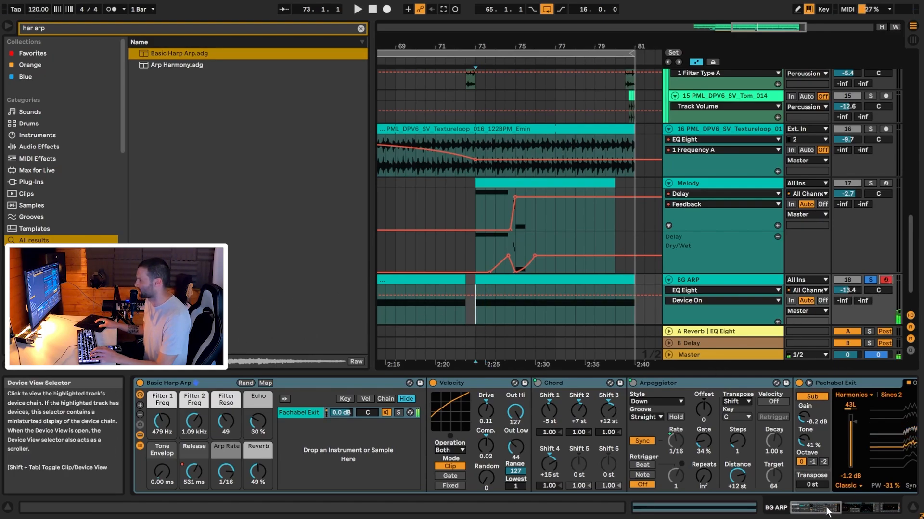
left_click_drag(824, 508, 854, 506)
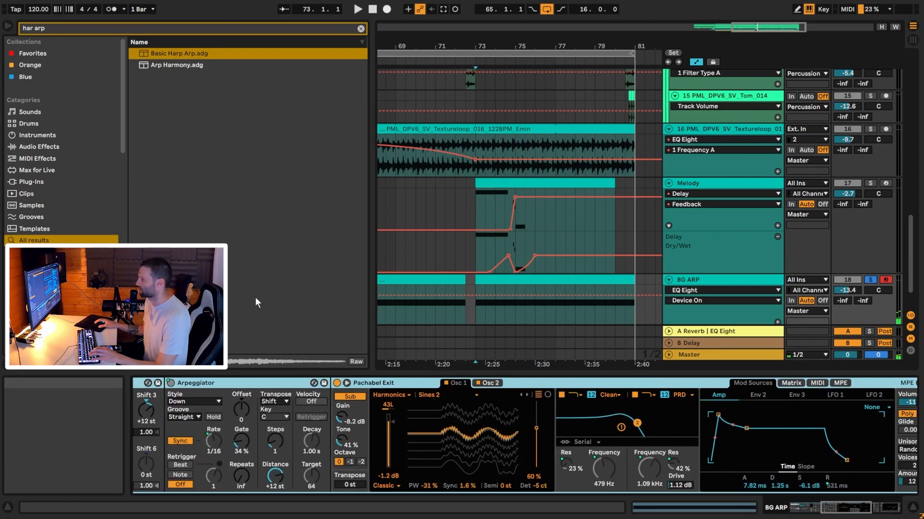
left_click(189, 54)
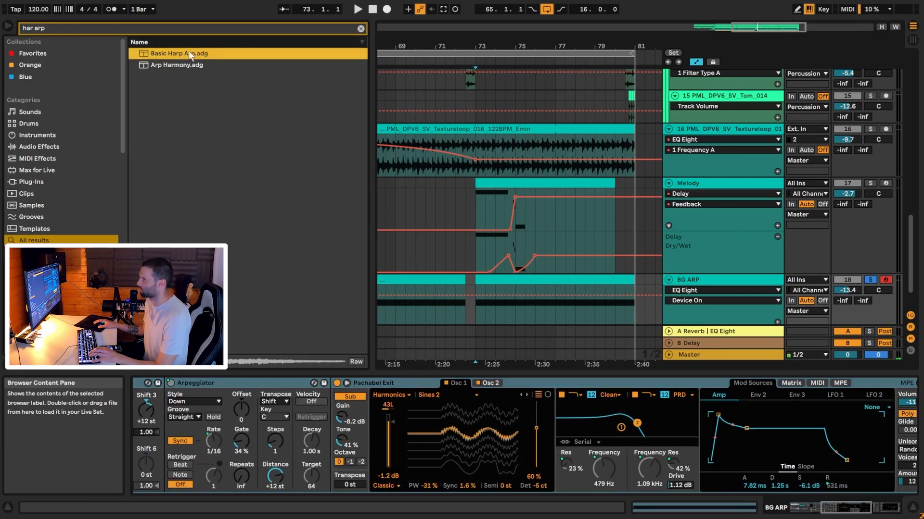
Step: Select the BG ARP clip at bars 73 to 81, and hide and reshow the Basic Harp Arp rack's chain list and devices
left_click(482, 280)
scroll(528, 263, "down", 2)
left_click_drag(839, 508, 809, 506)
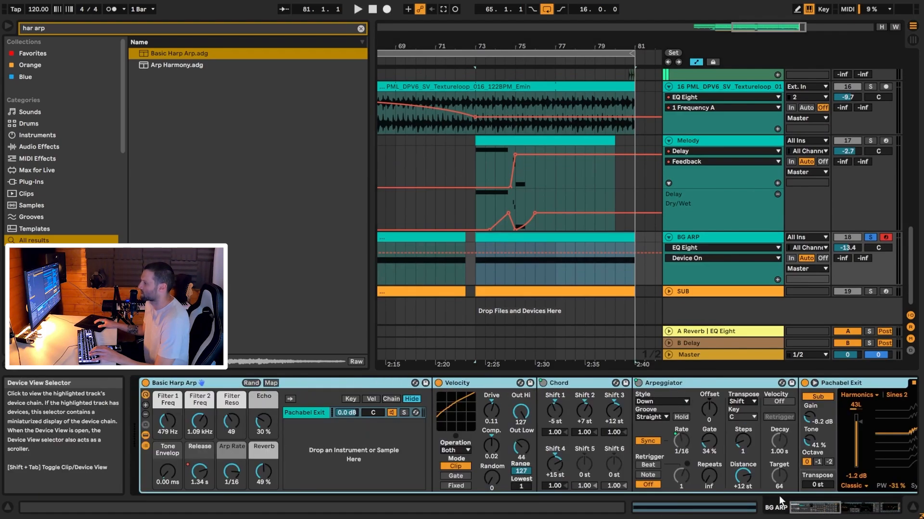
left_click(146, 443)
left_click(144, 435)
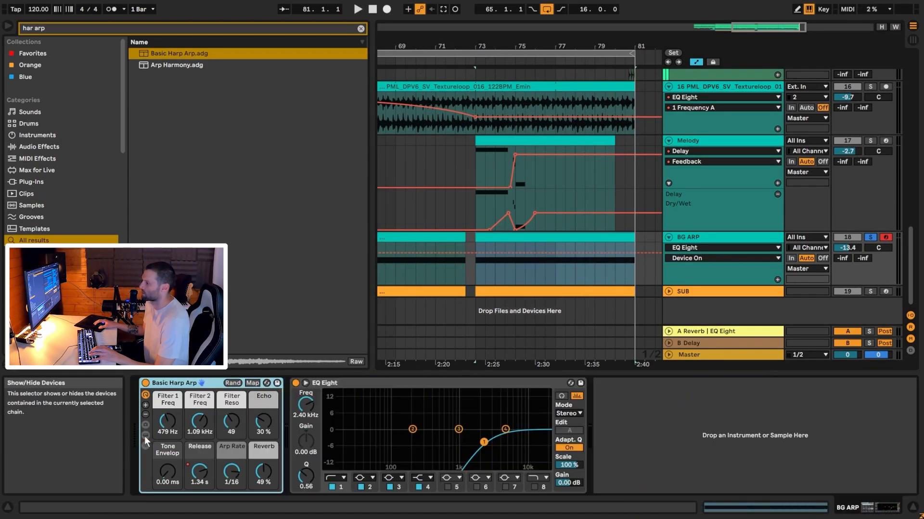
left_click(146, 435)
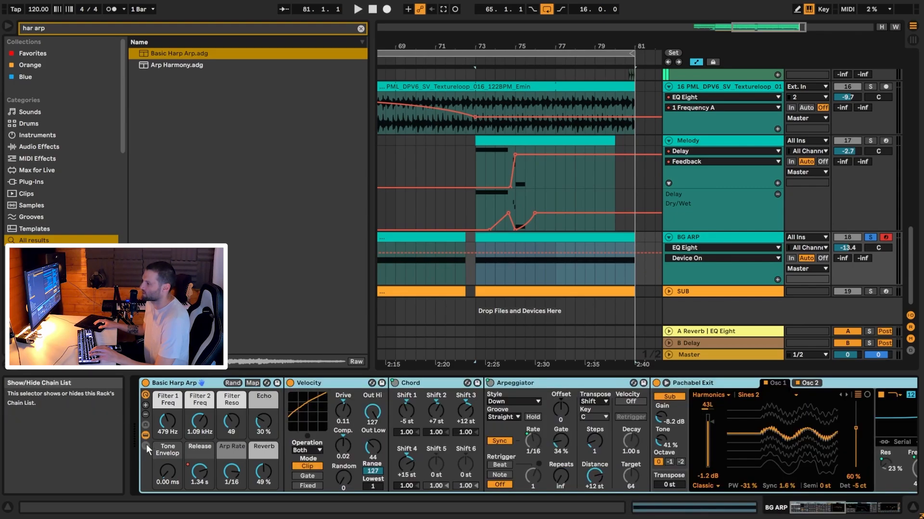
left_click(146, 445)
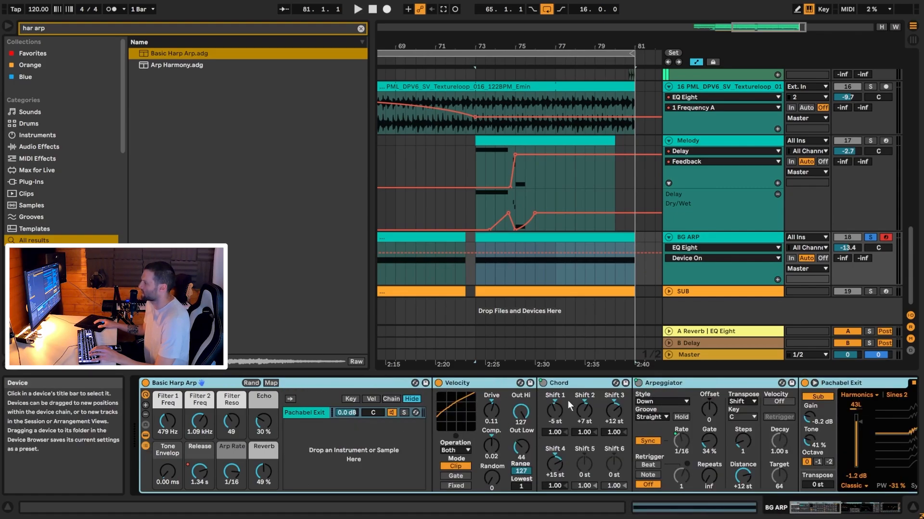
Step: Select the Chord device inside the Basic Harp Arp rack and play the BG ARP clip to examine its pitch shifts
left_click(839, 511)
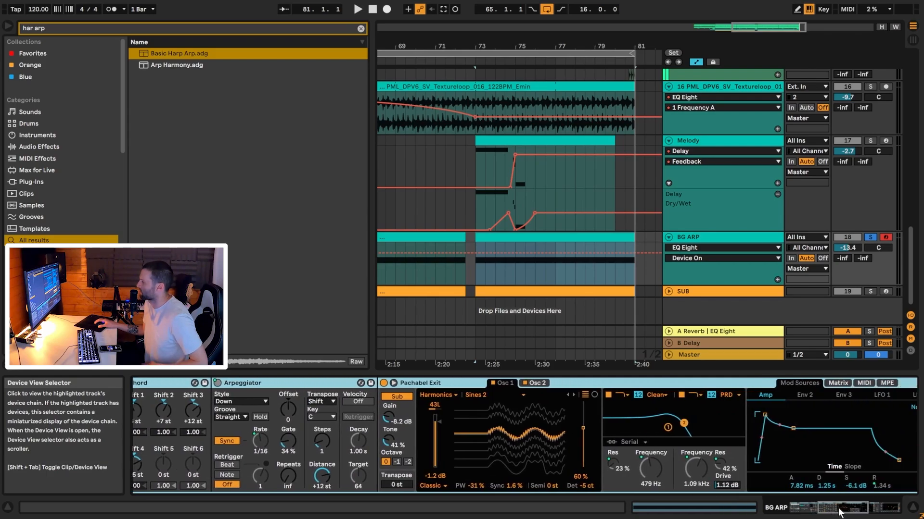
left_click_drag(839, 510, 834, 510)
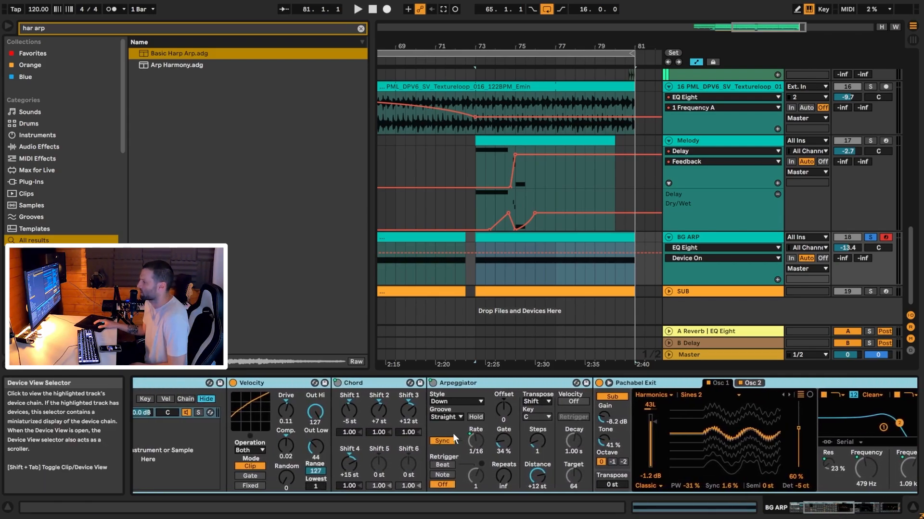
left_click(373, 384)
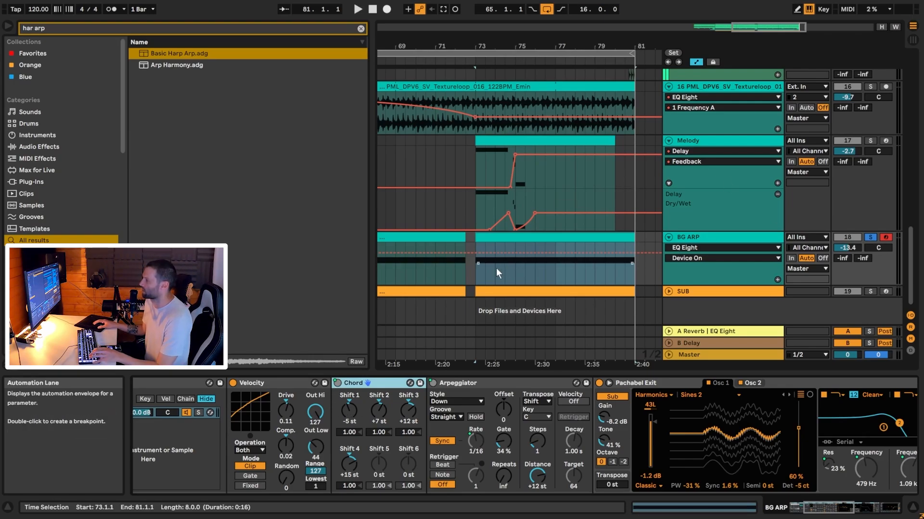
key("space")
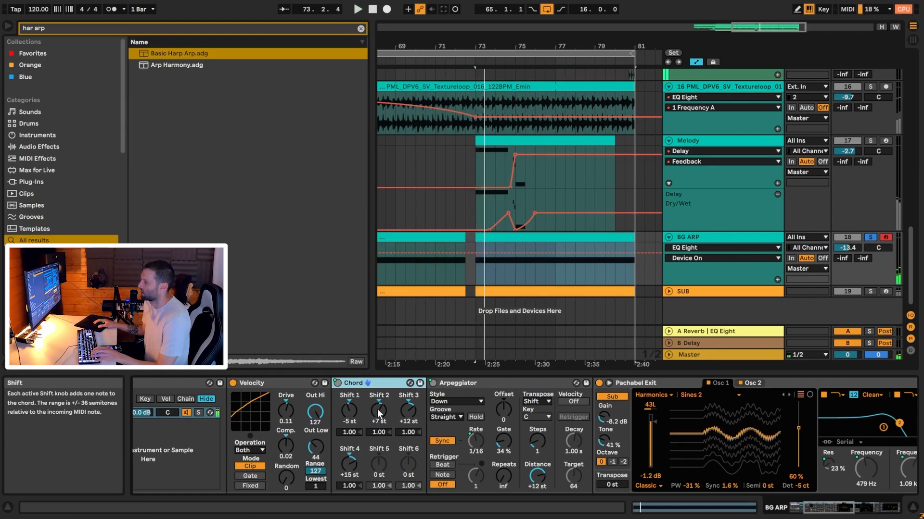
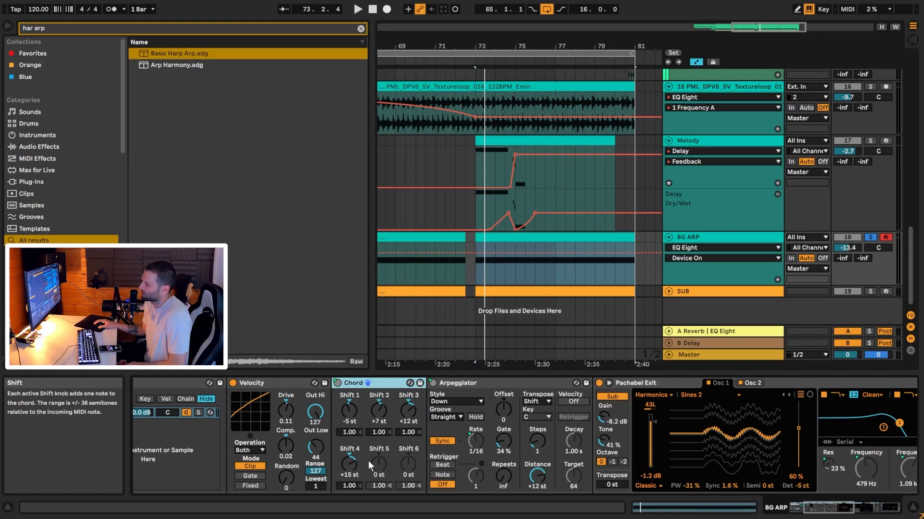
Step: Inspect the Arpeggiator, audition the rack's Arp Rate macro at 1/32, and return it to 1/16
left_click(460, 384)
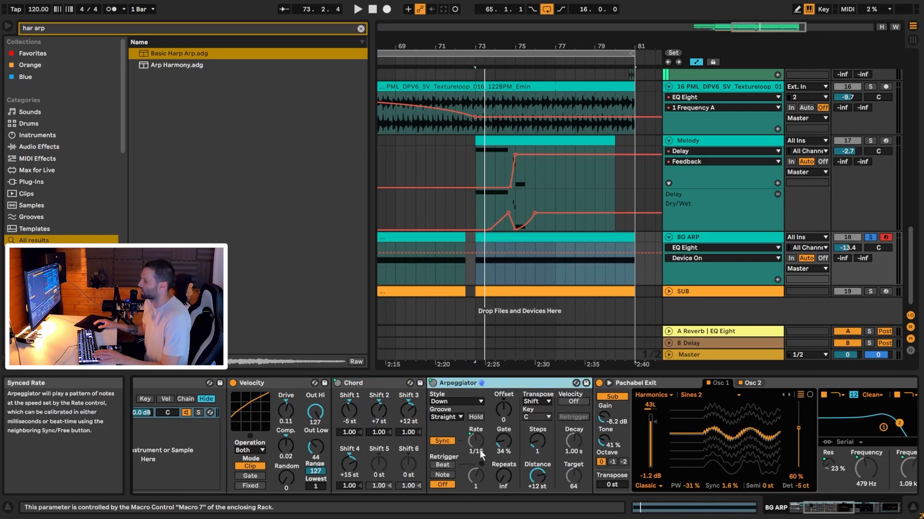
left_click_drag(816, 510, 782, 508)
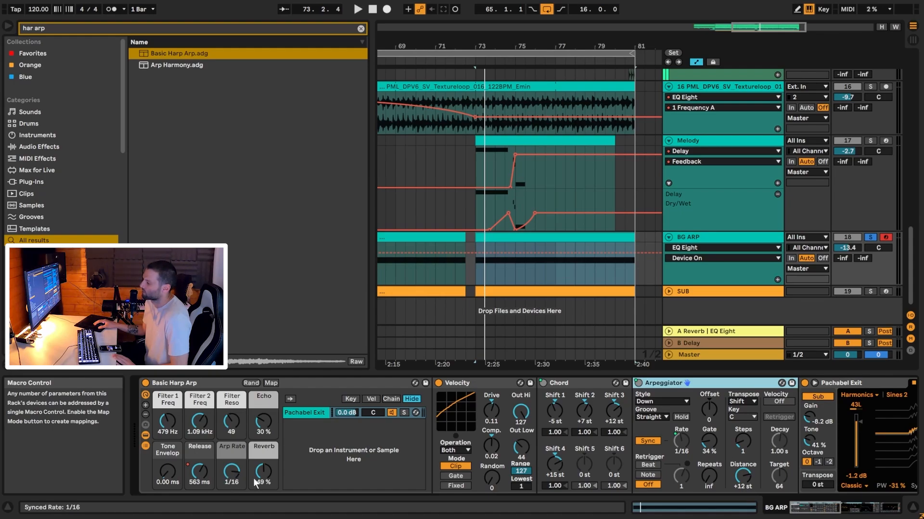
left_click_drag(231, 473, 231, 466)
key("space")
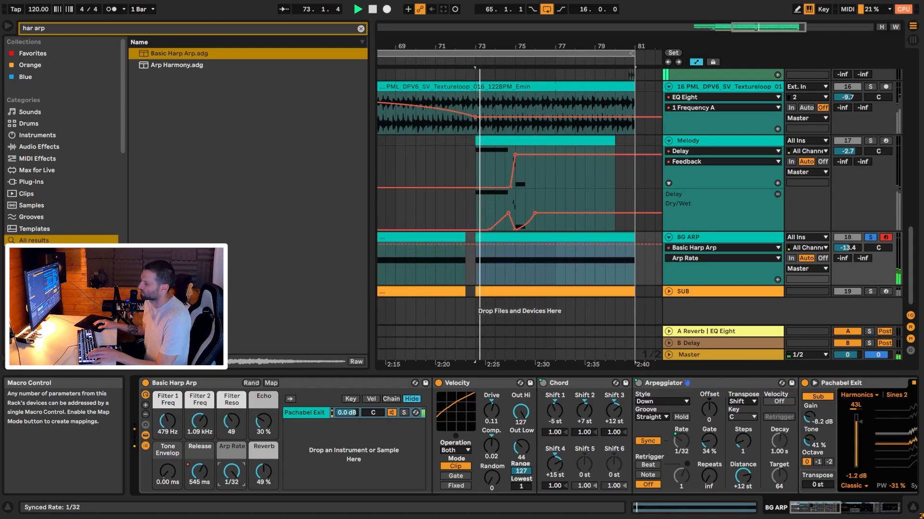
left_click_drag(235, 475, 234, 482)
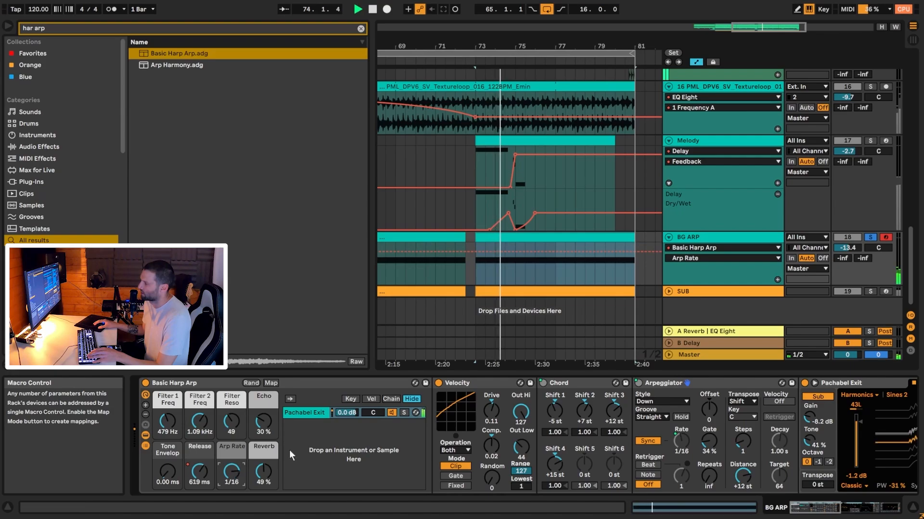
Step: Show the Basic Harp Arp's Release macro automation on the BG ARP track and play it from 69.3.1
left_click(198, 472)
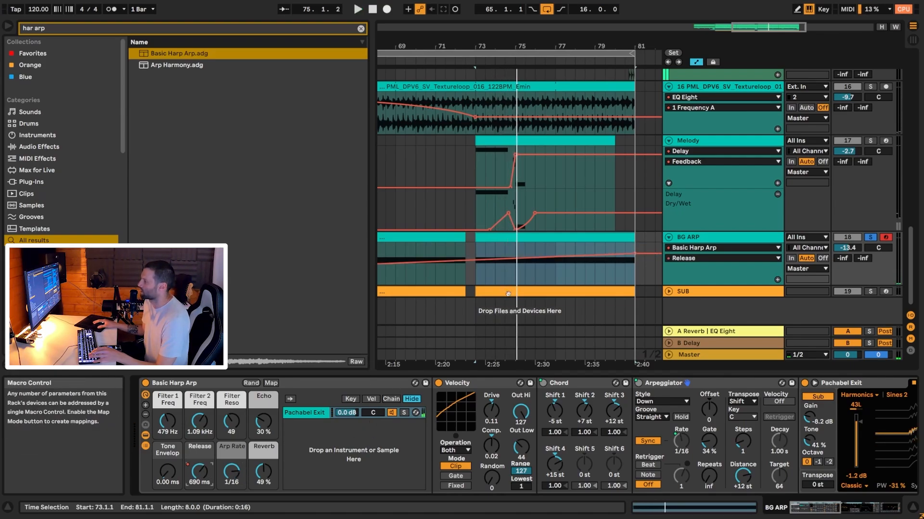
left_click(405, 278)
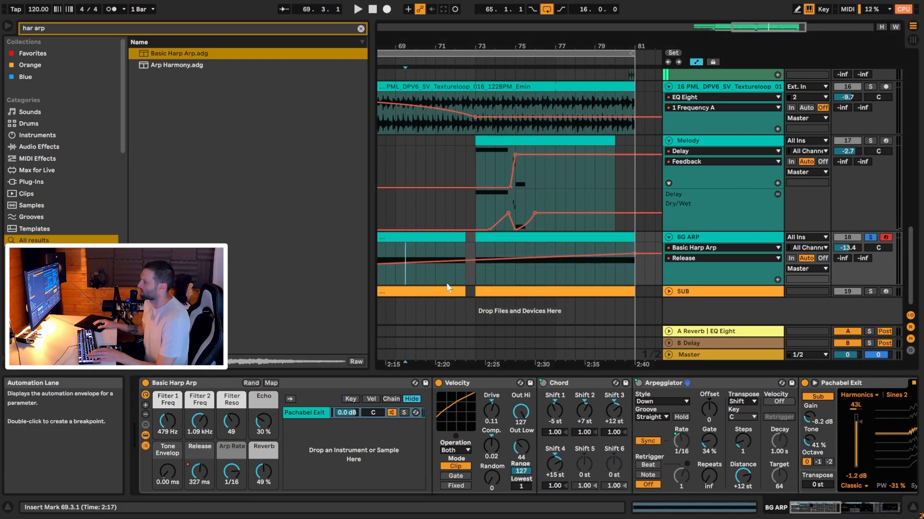
key("space")
left_click_drag(626, 46, 624, 35)
key("space")
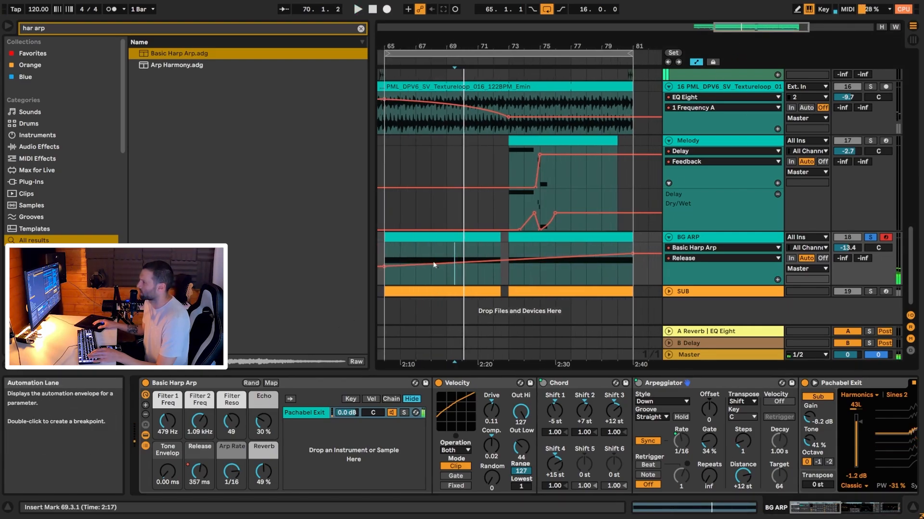
Step: Play the BG ARP from 65.1.1 and from around bar 79 to compare the automated release, and stop playback
left_click(383, 279)
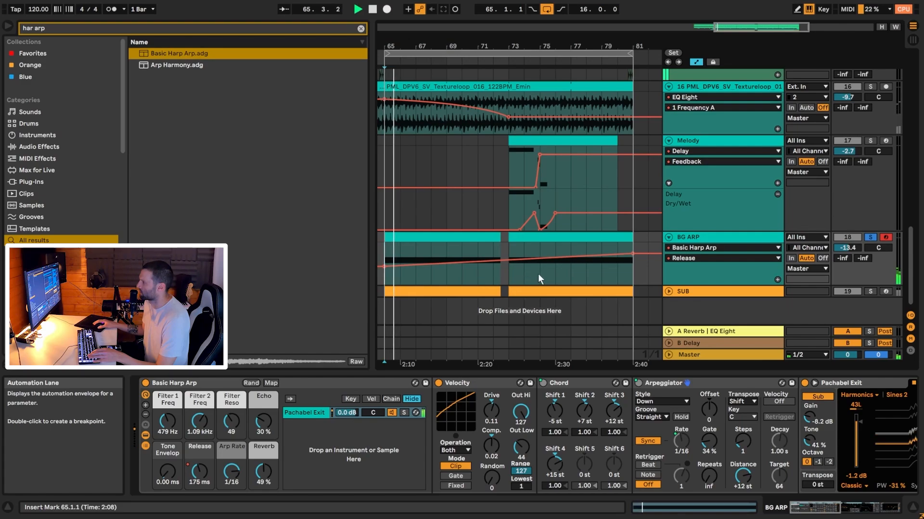
left_click(602, 277)
key("space")
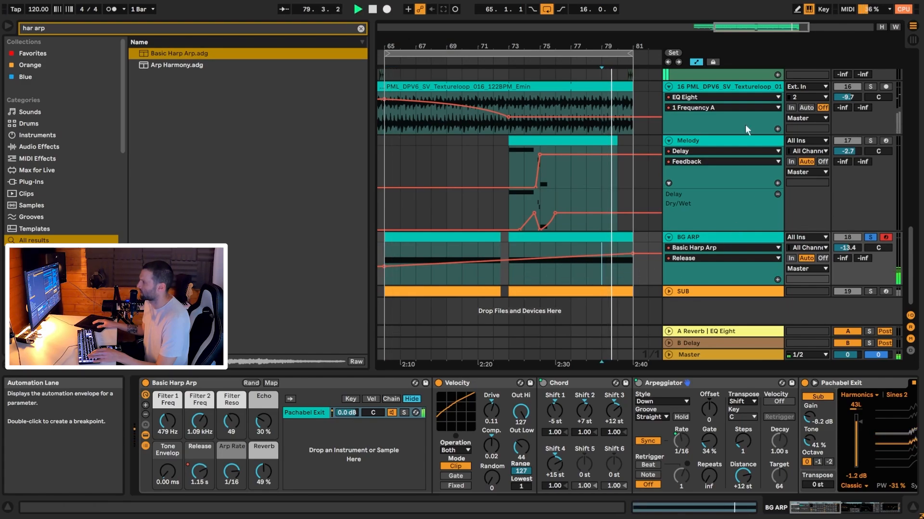
key("space")
left_click_drag(771, 26, 799, 14)
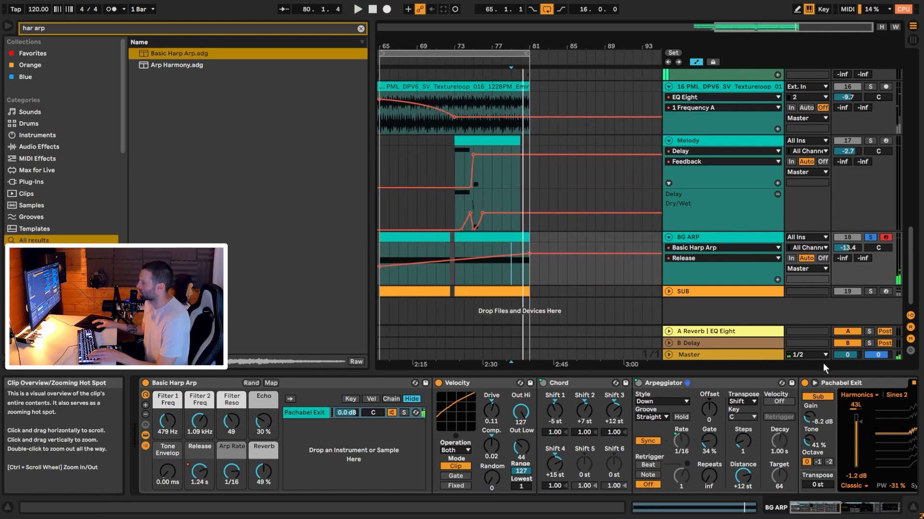
Step: Select the EQ Eight at the end of the BG ARP chain, play from bar 73 and bypass it to compare the sound
left_click_drag(835, 510, 894, 510)
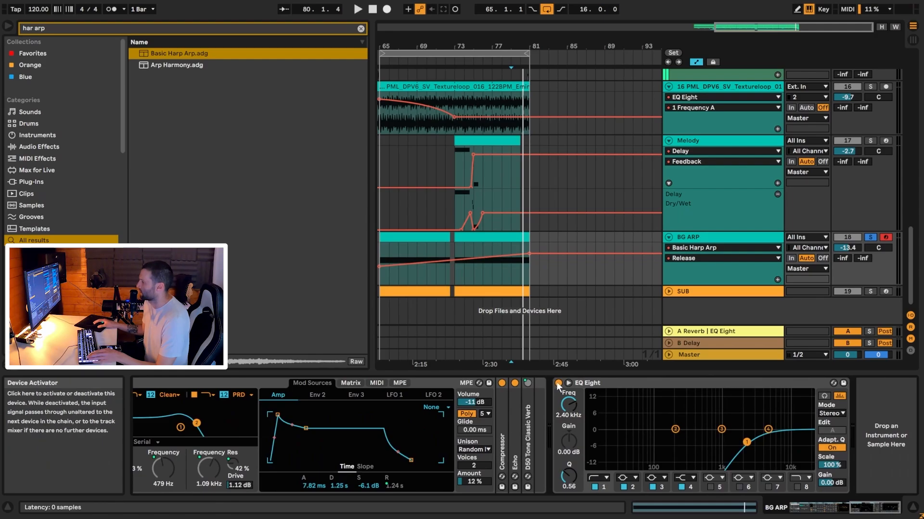
left_click(590, 384)
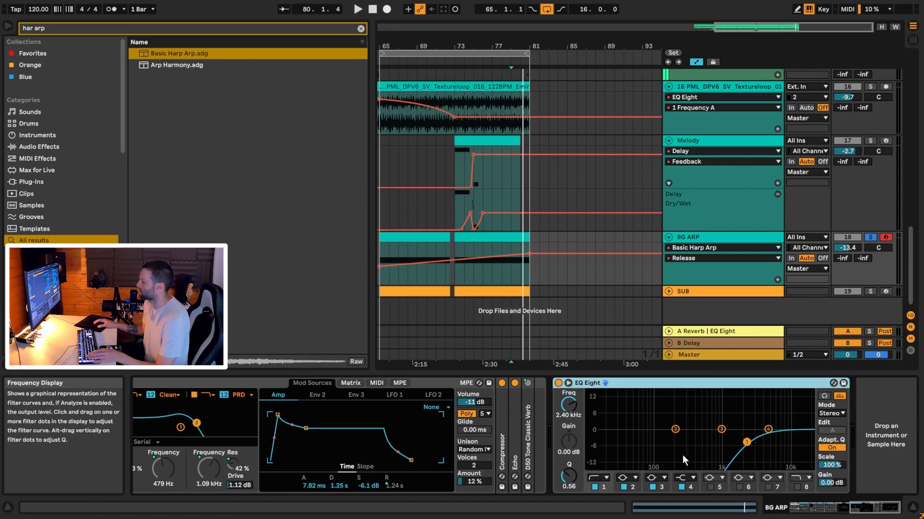
left_click(454, 272)
key("space")
left_click(559, 383)
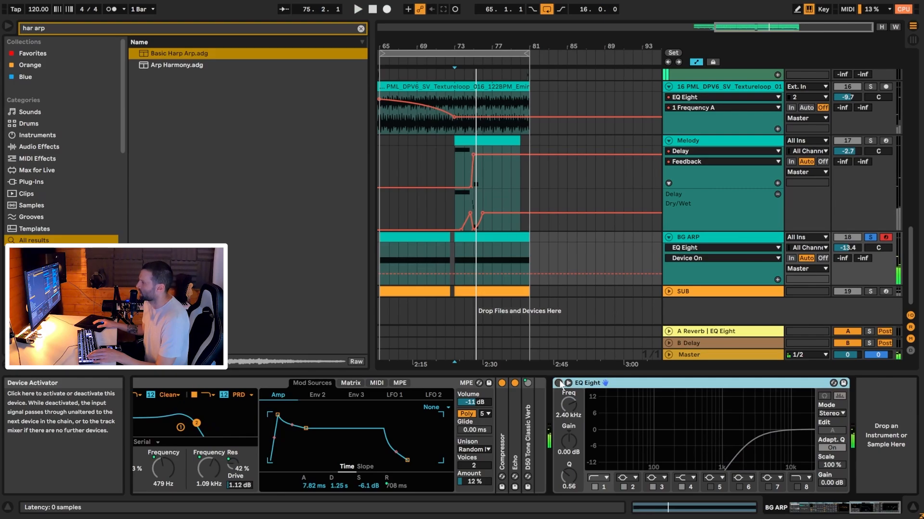
Step: Unsolo BG ARP, play the full mix from 65.1.1 and switch its EQ Eight back on, then stop playback
left_click(379, 252)
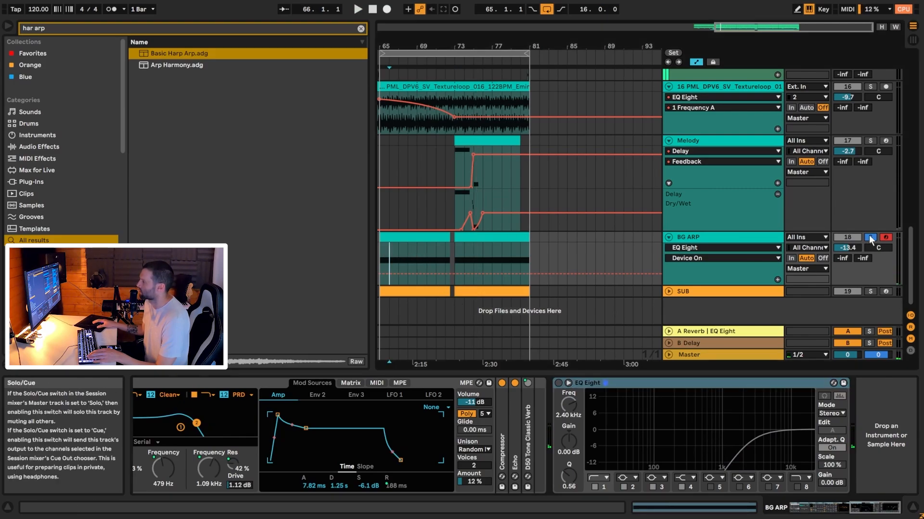
key("space")
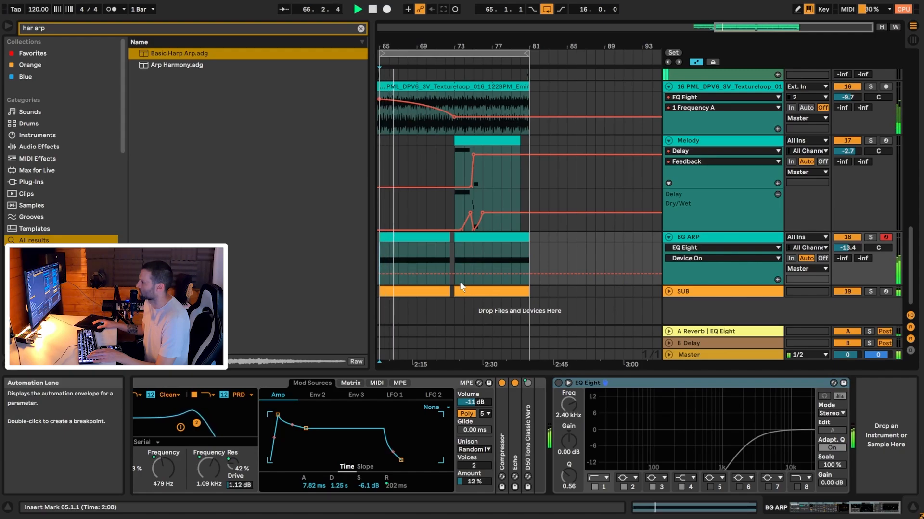
left_click(558, 384)
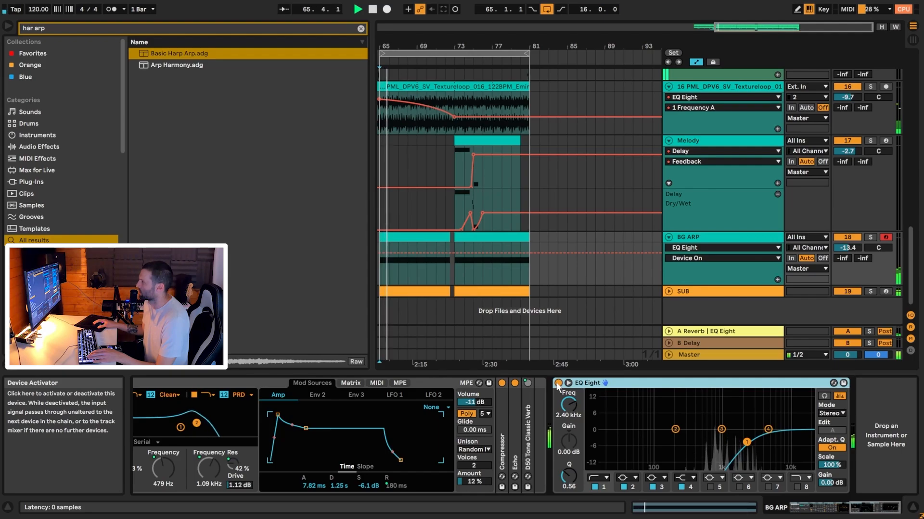
key("space")
Step: Play the full mix from 73.1.1 while toggling the BG ARP's EQ Eight off and on to compare its low cut
scroll(458, 144, "up", 2)
left_click(458, 131)
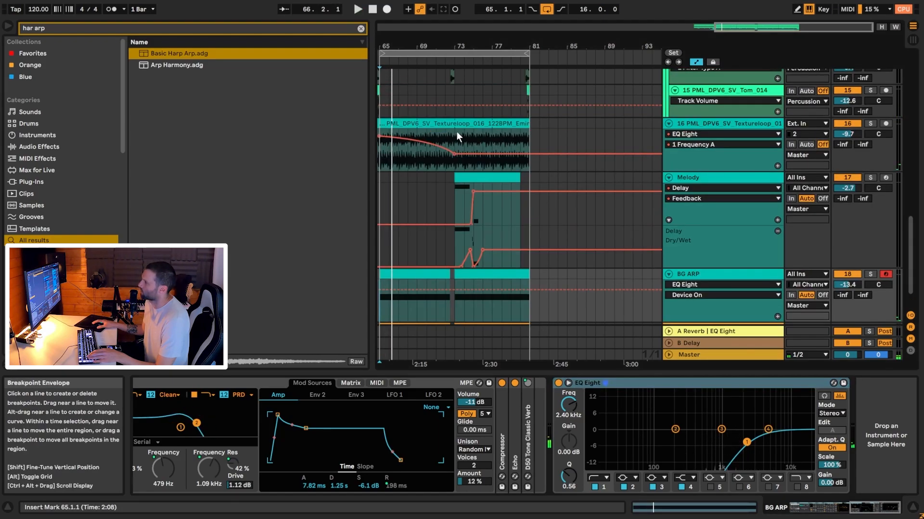
left_click_drag(464, 130, 491, 134)
left_click(492, 137)
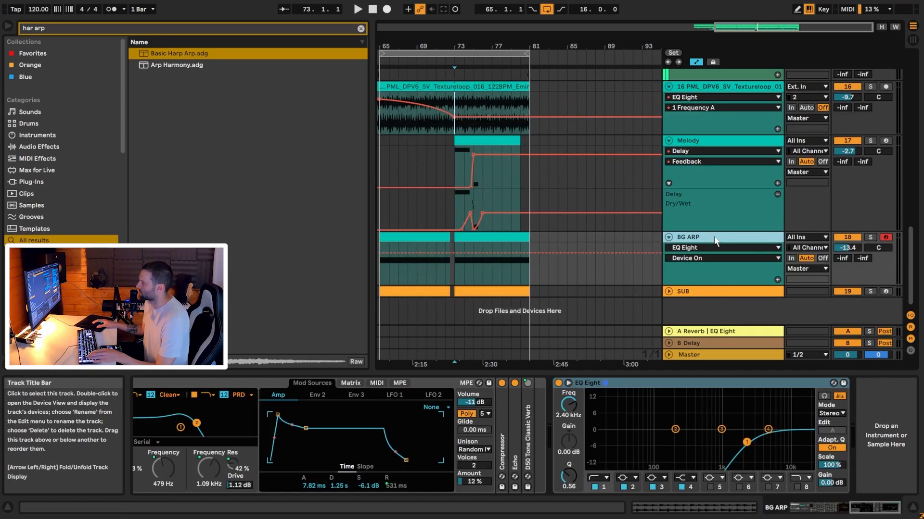
key("space")
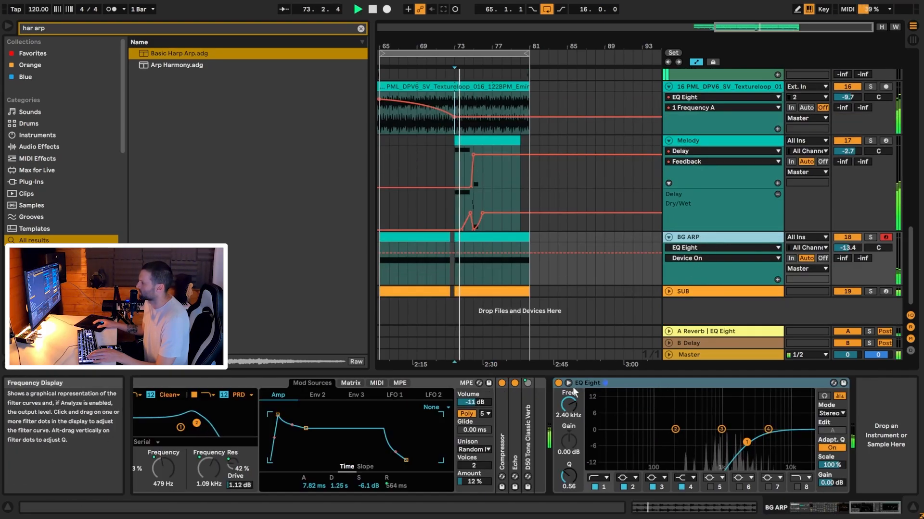
left_click(558, 384)
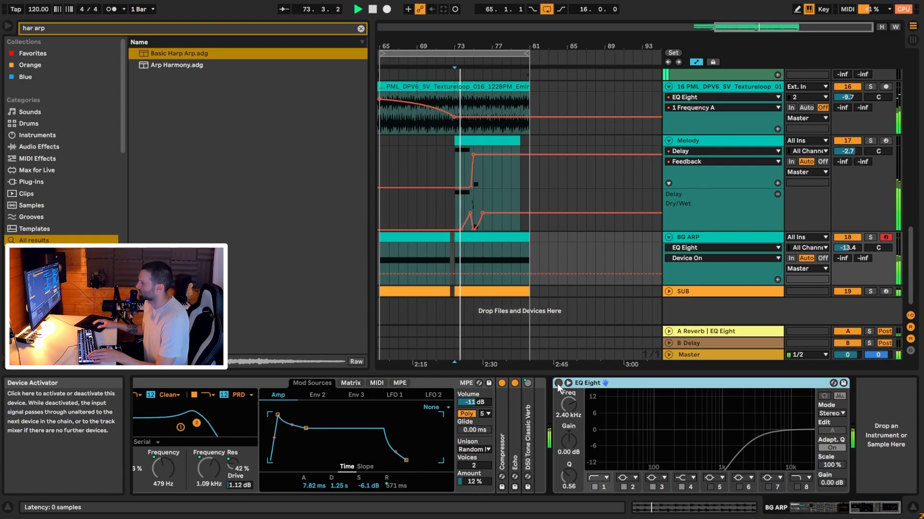
left_click(558, 384)
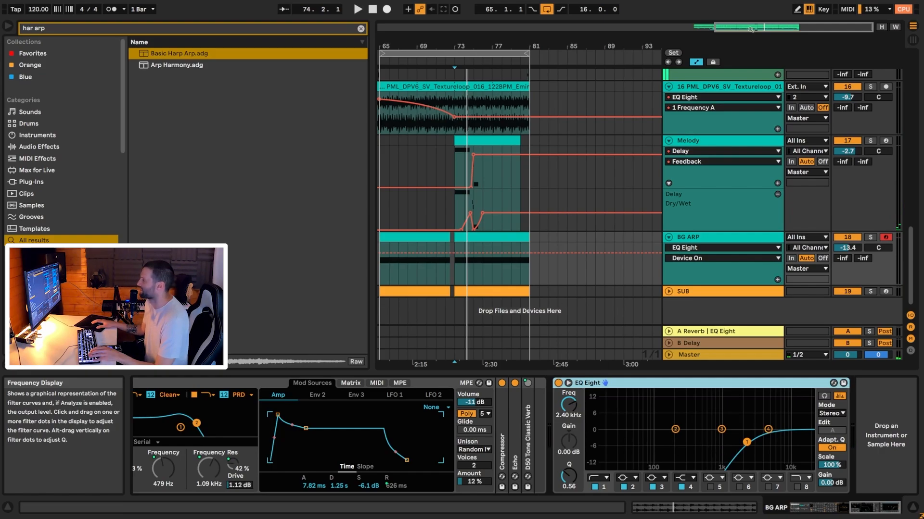
Step: Unfold the SUB track and inspect Operator's amplitude envelope and its oscillator A waveform, SwD
left_click_drag(749, 29, 711, 128)
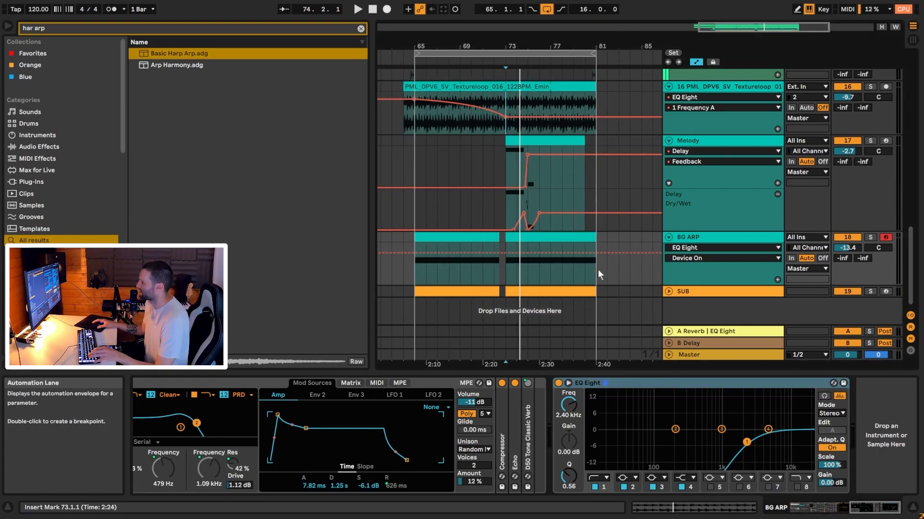
left_click(669, 291)
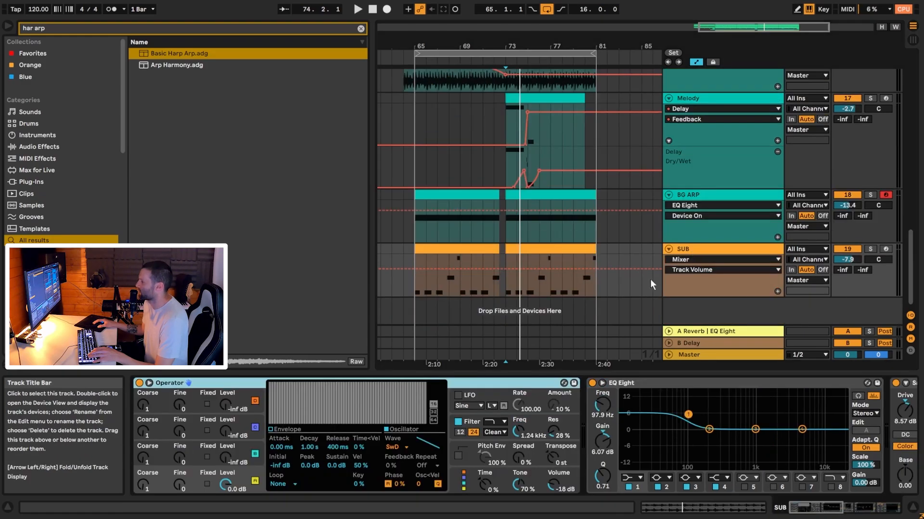
left_click_drag(810, 508, 508, 470)
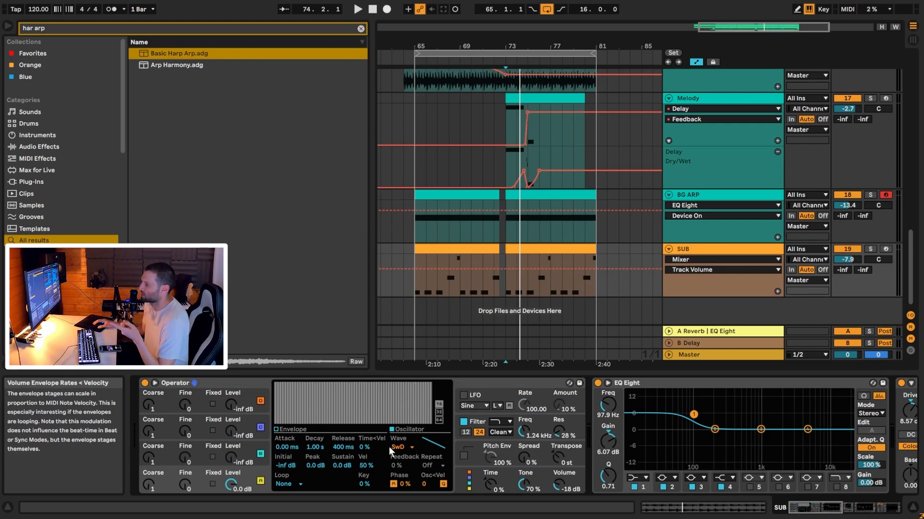
left_click(305, 434)
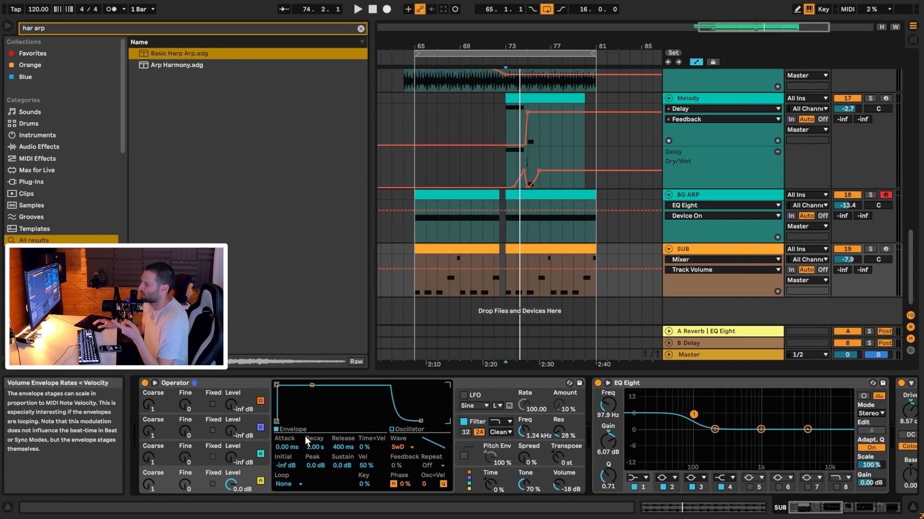
left_click(403, 446)
left_click(405, 327)
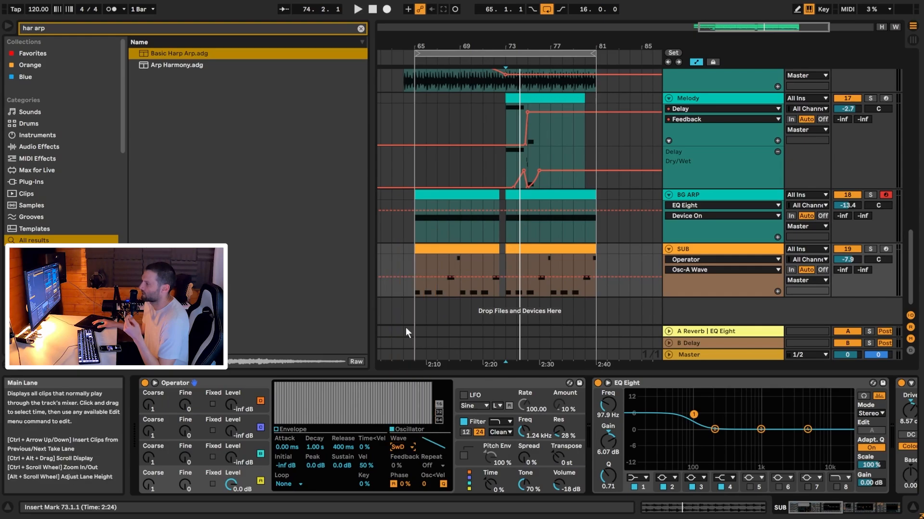
Step: Solo the SUB track, deactivate the effects following Operator and play the dry synth sound
key("s")
left_click(889, 508)
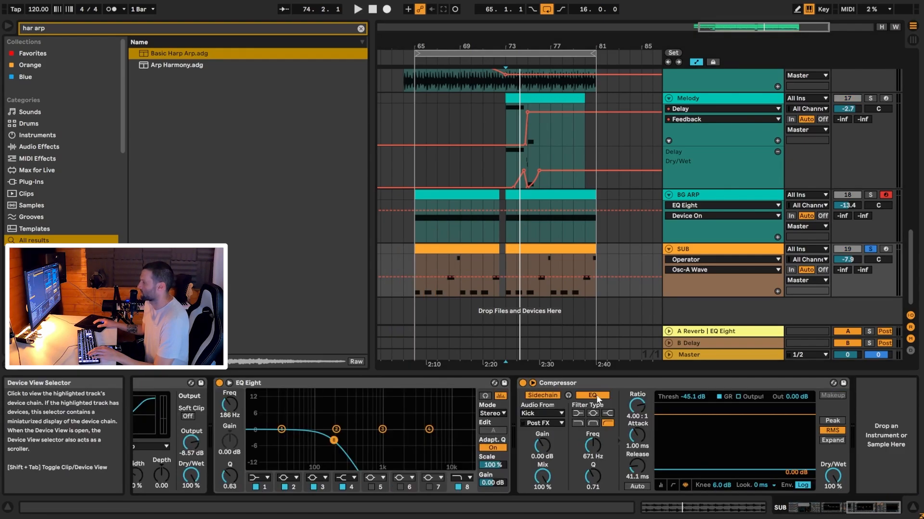
left_click(580, 383)
left_click(358, 382, "shift")
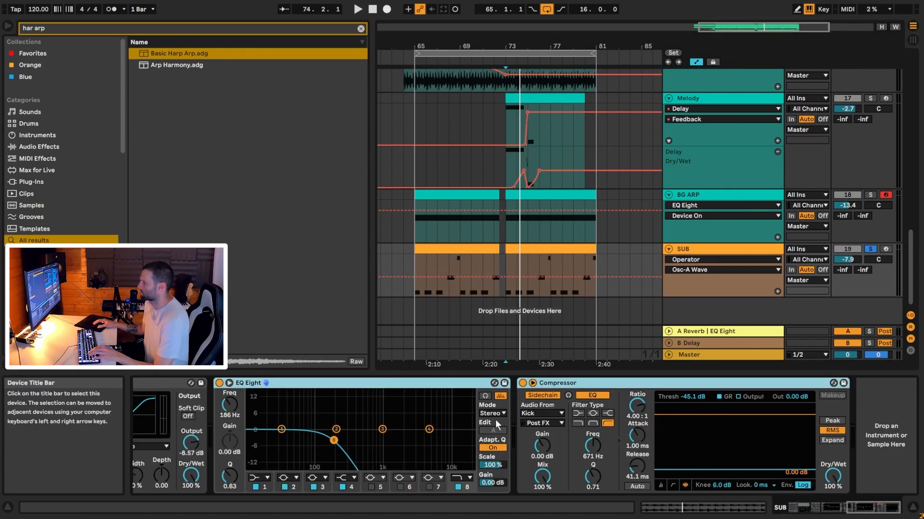
key("space")
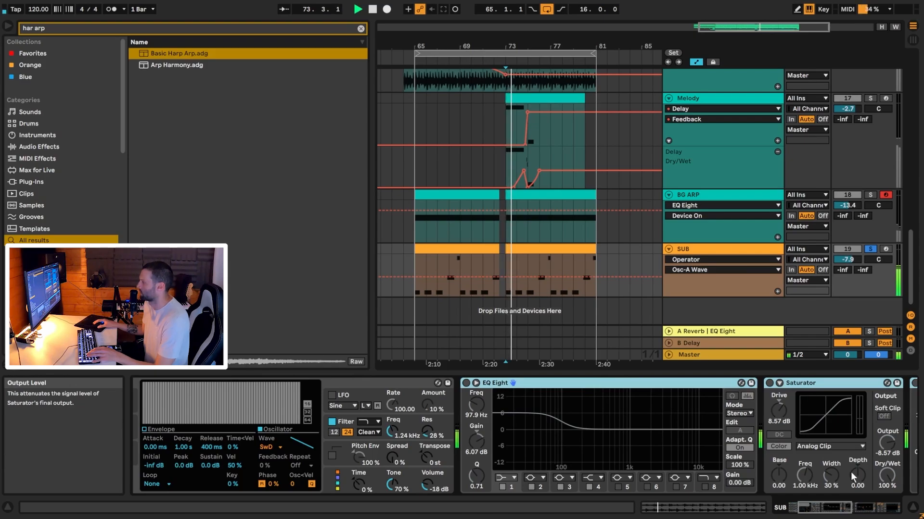
key("space")
Step: Show Operator's filter envelope on the SUB track and play the dry sound to examine the filter settings
left_click_drag(828, 508, 781, 508)
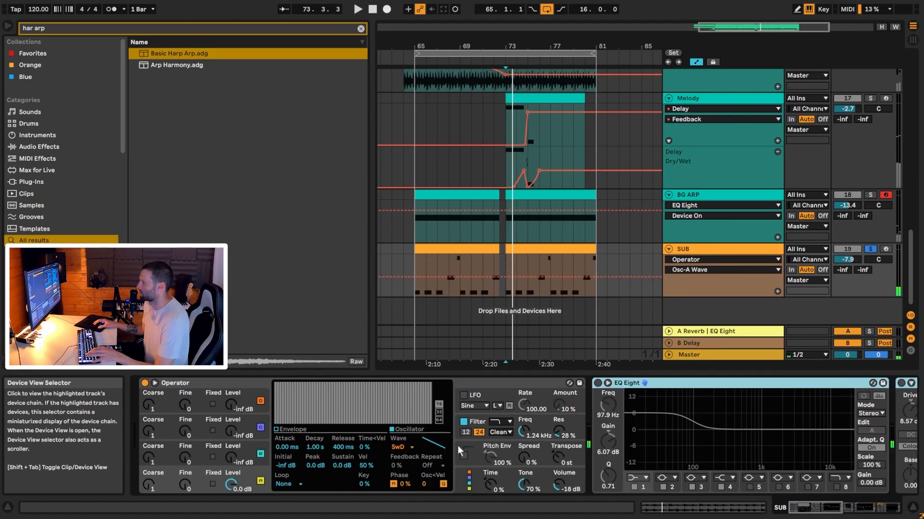
key("space")
key("space")
left_click(478, 423)
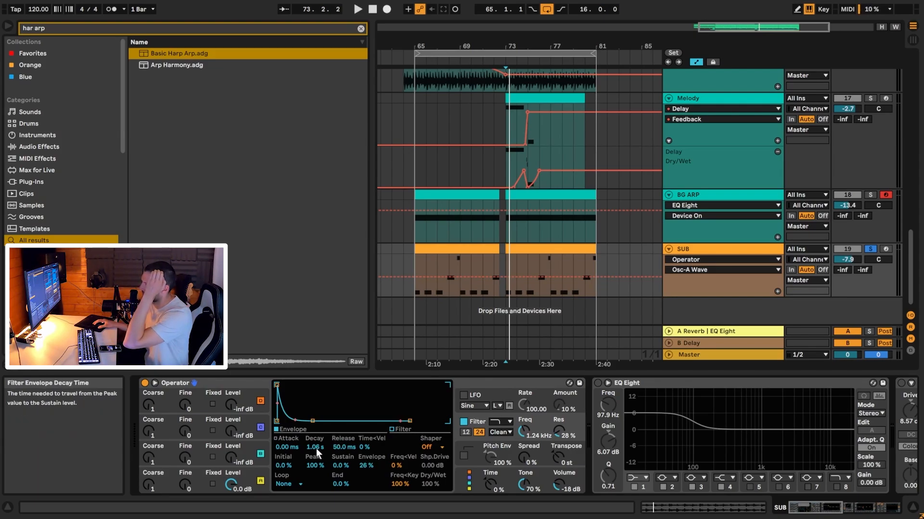
key("space")
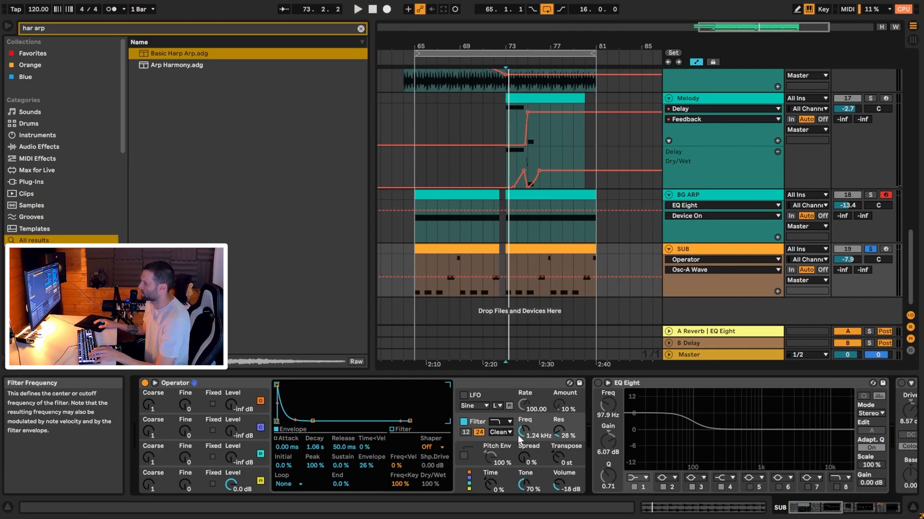
key("space")
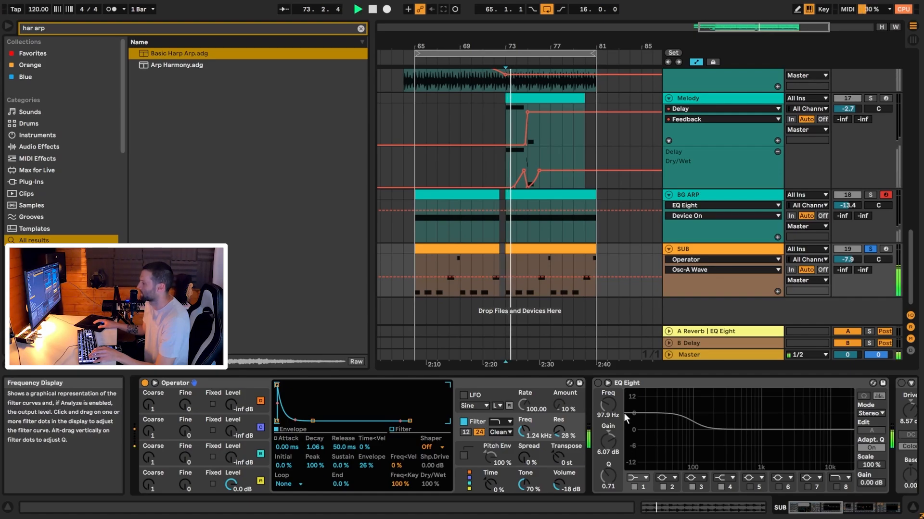
key("space")
Step: Reactivate the SUB's first EQ Eight and its Saturator, listening to the low boost and added drive
left_click(598, 383)
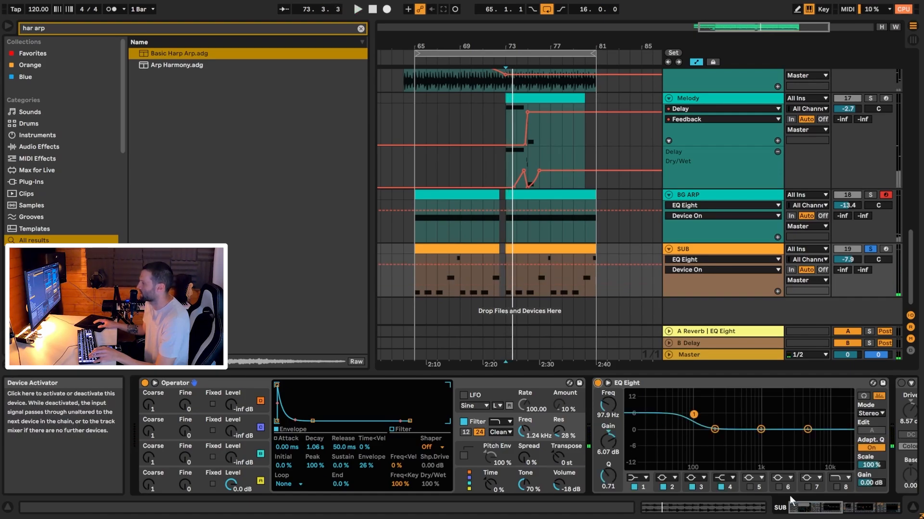
left_click(834, 511)
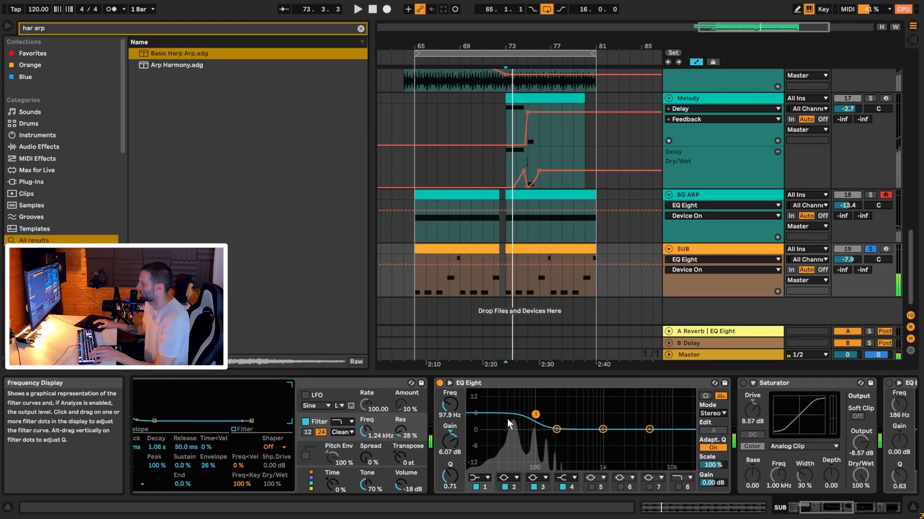
left_click(743, 383)
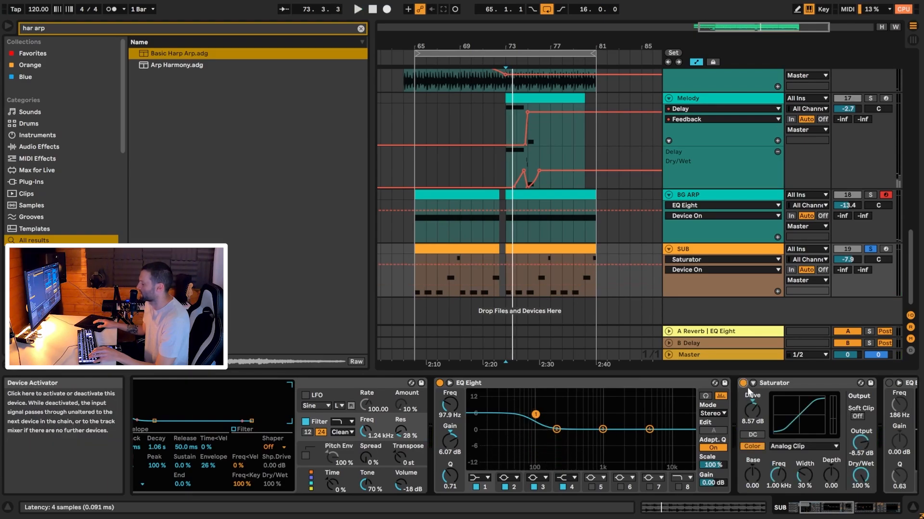
left_click(849, 512)
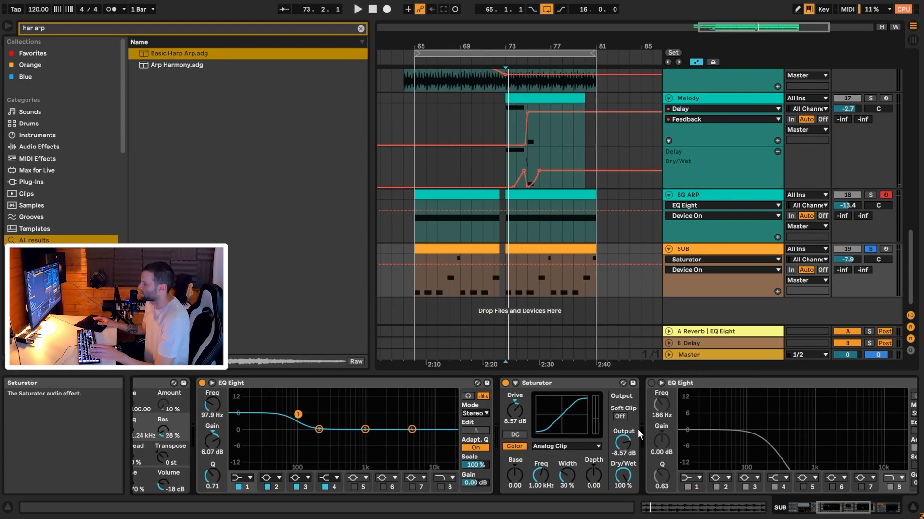
Step: Reactivate the EQ Eight following the SUB's Saturator and play from bar 73 repeatedly to compare its high cut
left_click(651, 383)
key("space")
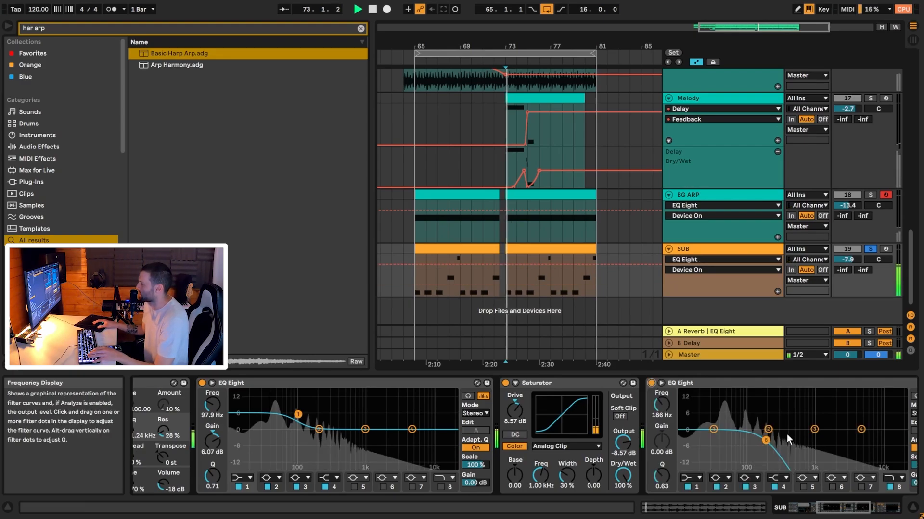
key("space")
key("space")
key("space")
key("space")
key("space")
left_click(651, 383)
key("space")
key("space")
key("space")
key("space")
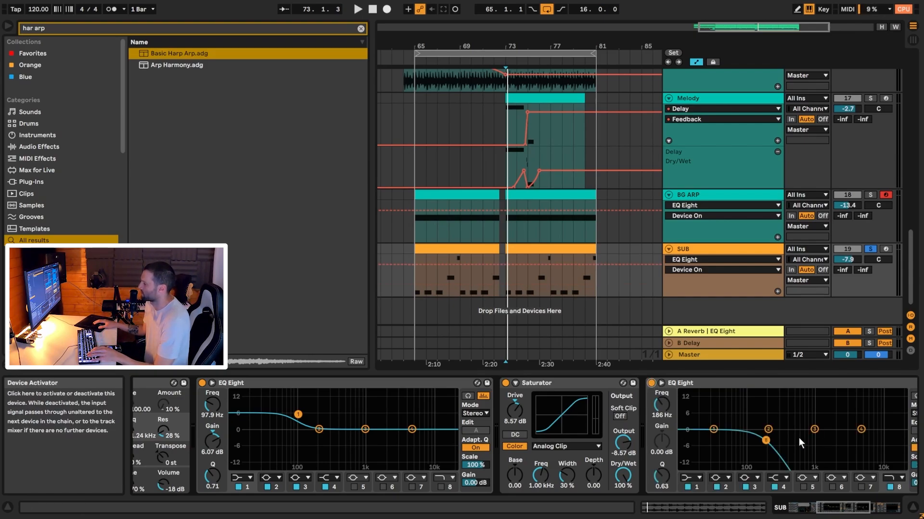
key("space")
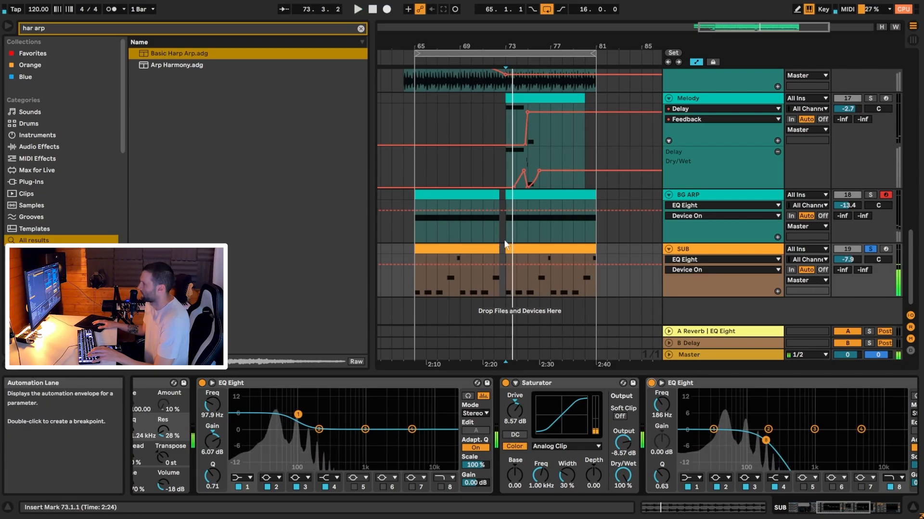
Step: Open the SUB clip at bar 73, show its notes and select the A#0 and D1 notes to examine the bassline
double_click(518, 249)
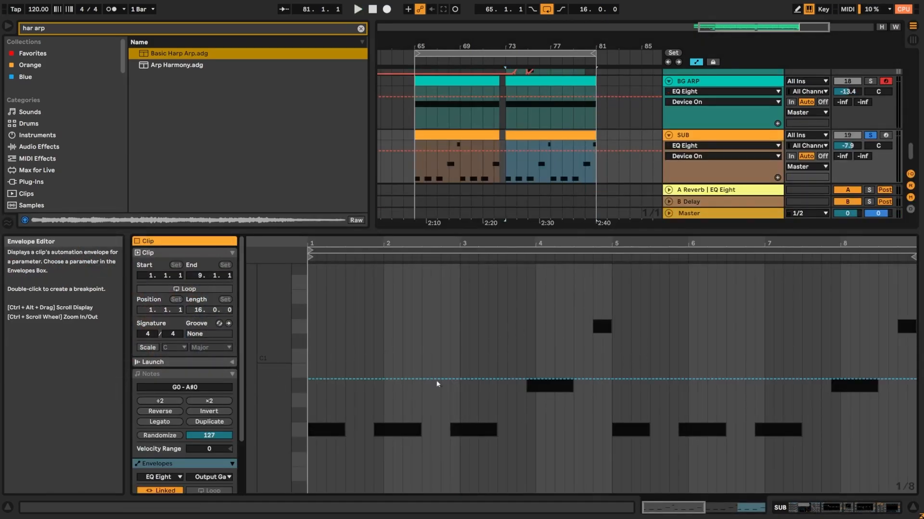
left_click(165, 374)
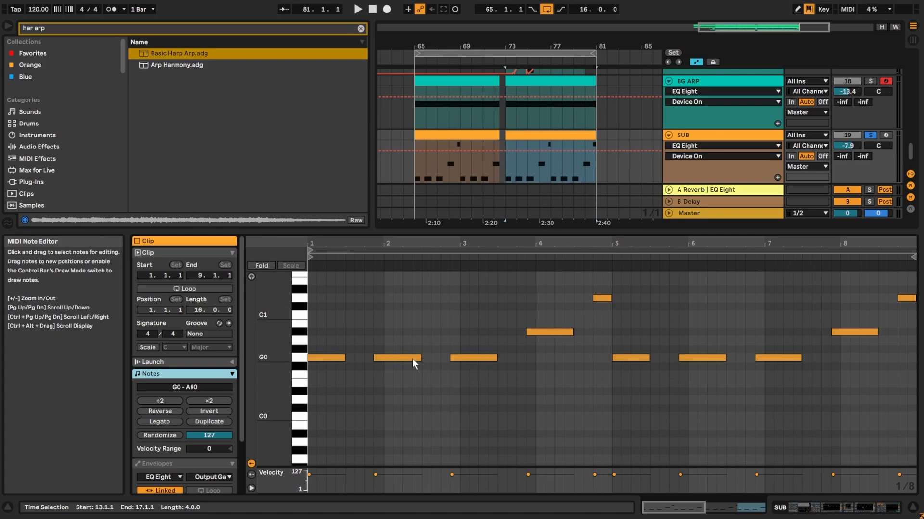
left_click(464, 358)
left_click(601, 297)
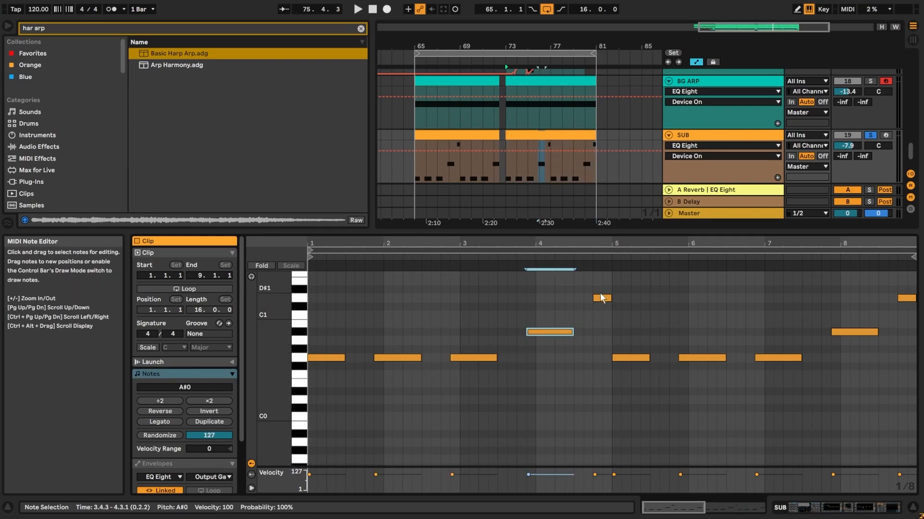
Step: Show the SUB clip's Envelopes view with the EQ Eight output gain envelope
scroll(173, 424, "down", 2)
scroll(170, 392, "down", 1)
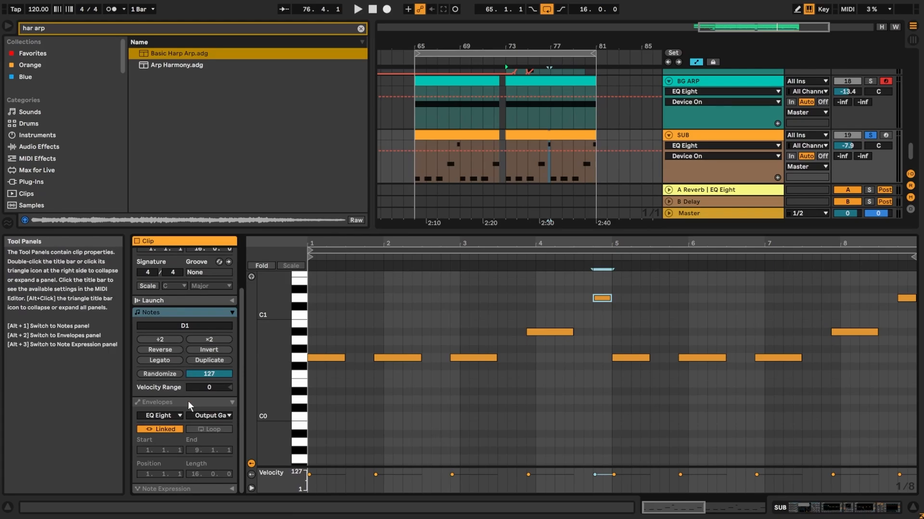
left_click(161, 403)
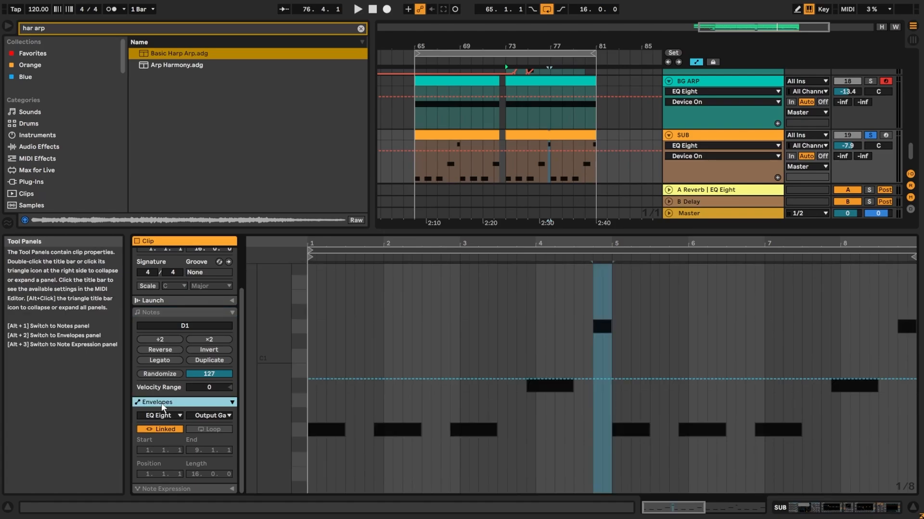
Step: Show the SUB clip's MIDI Ctrl Pitch Bend envelope and play the passage around bar 76 to hear the bends
left_click(164, 416)
left_click(172, 424)
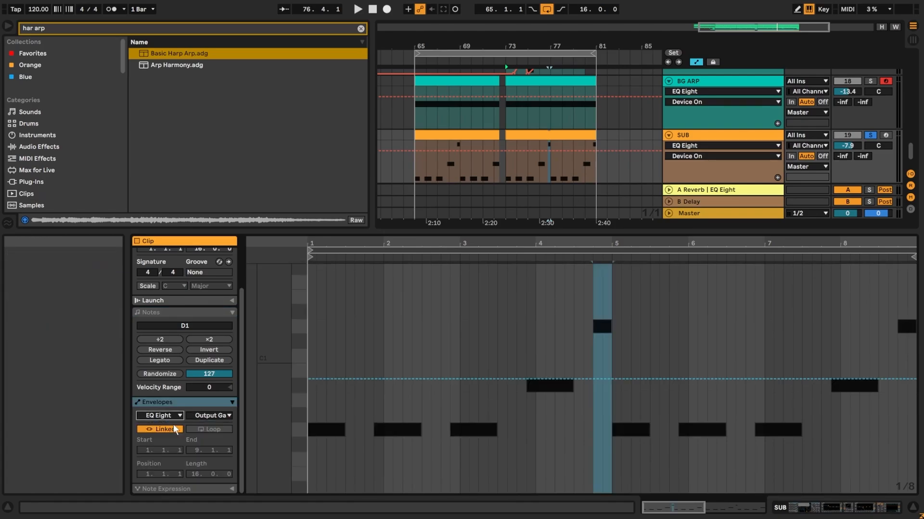
left_click(212, 416)
left_click(212, 416)
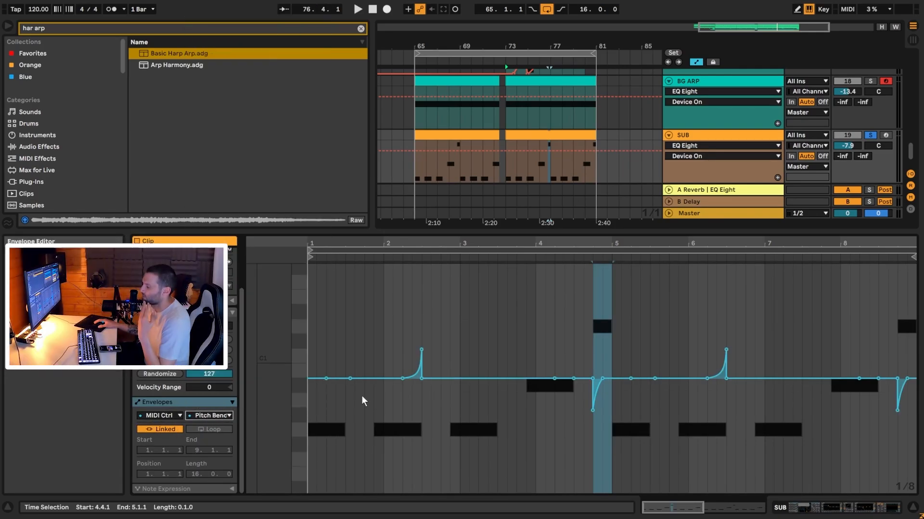
left_click_drag(406, 367, 407, 356)
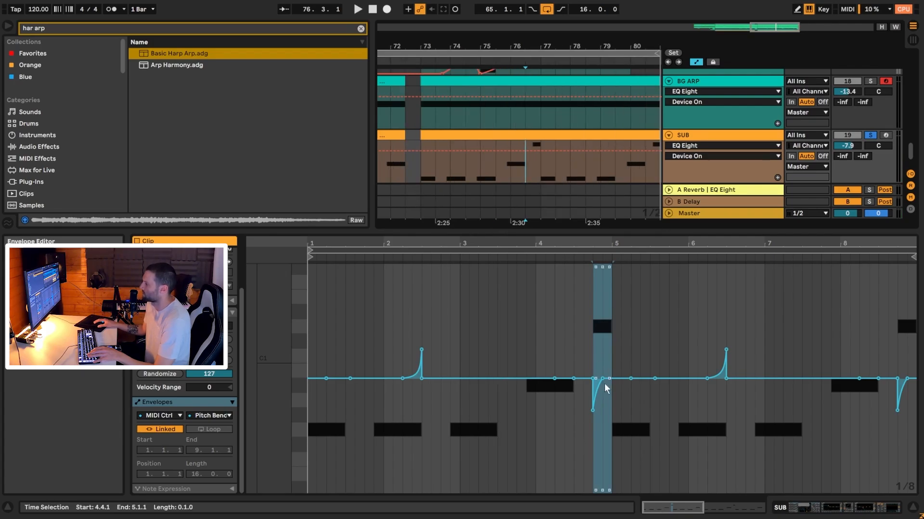
key("space")
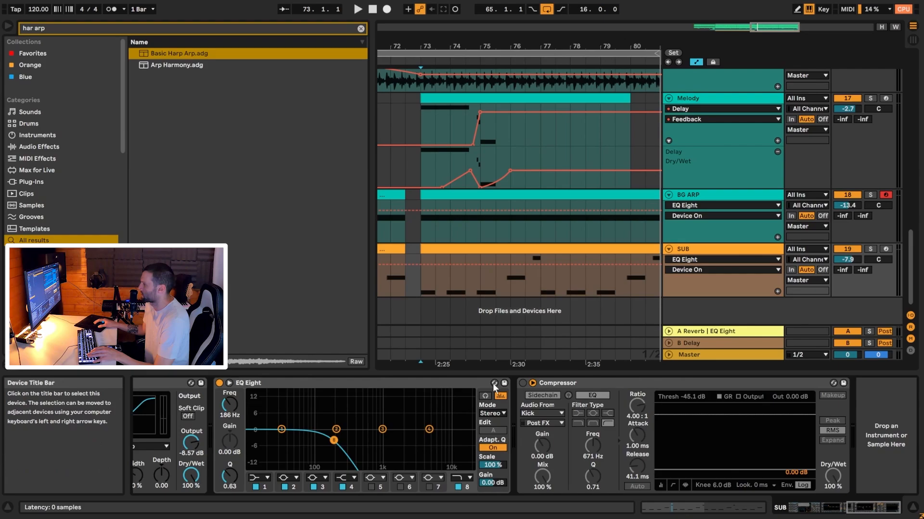
Step: Reactivate the SUB's Compressor sidechained from the Kick and play from bar 73 with the full mix
left_click(523, 383)
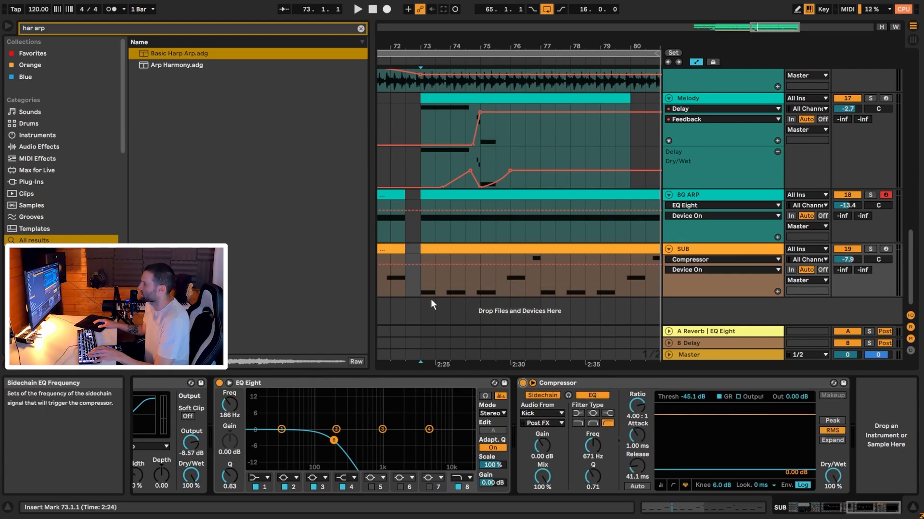
key("space")
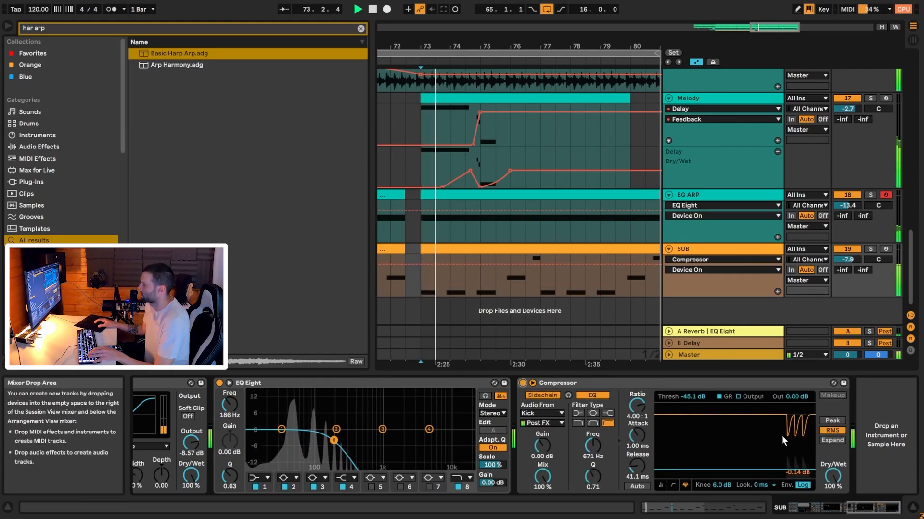
key("space")
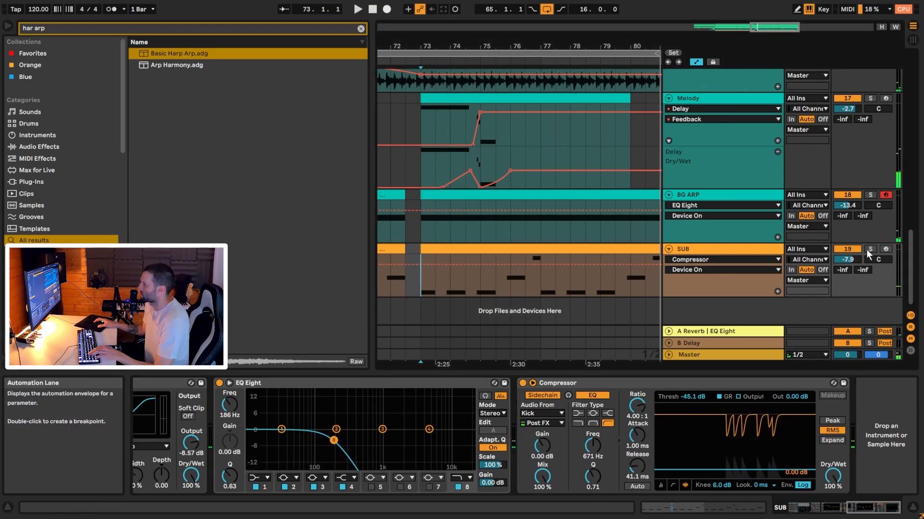
Step: Play the SUB soloed from bar 73 to hear the sidechain ducking and turn its solo off
scroll(829, 176, "up", 10)
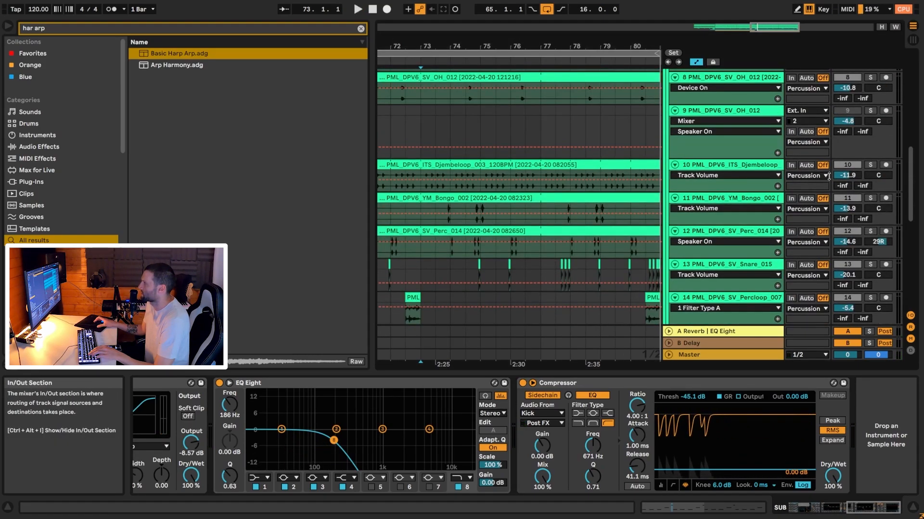
scroll(828, 176, "up", 12)
scroll(520, 223, "down", 13)
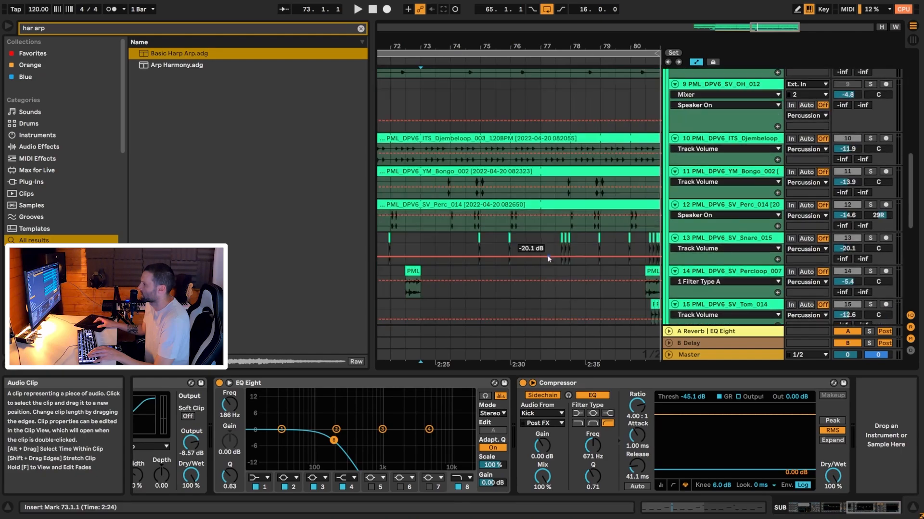
scroll(547, 262, "down", 10)
key("space")
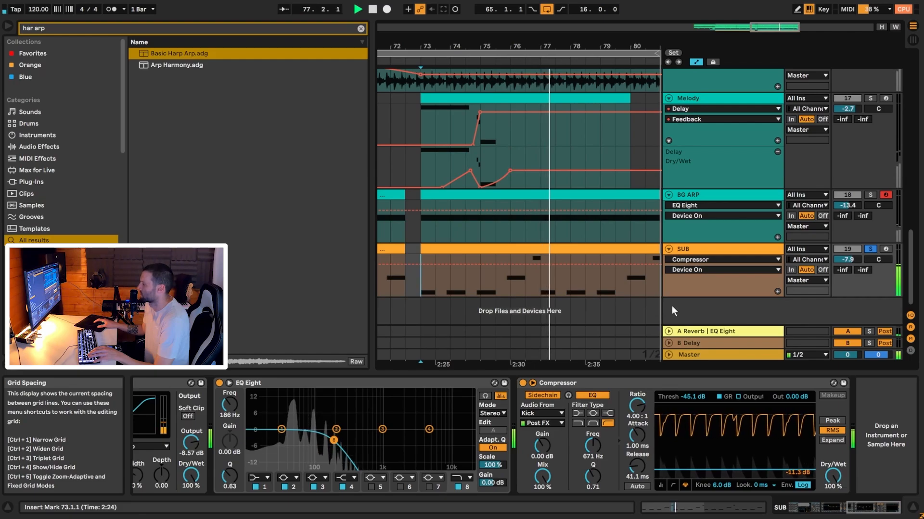
key("space")
left_click(871, 249)
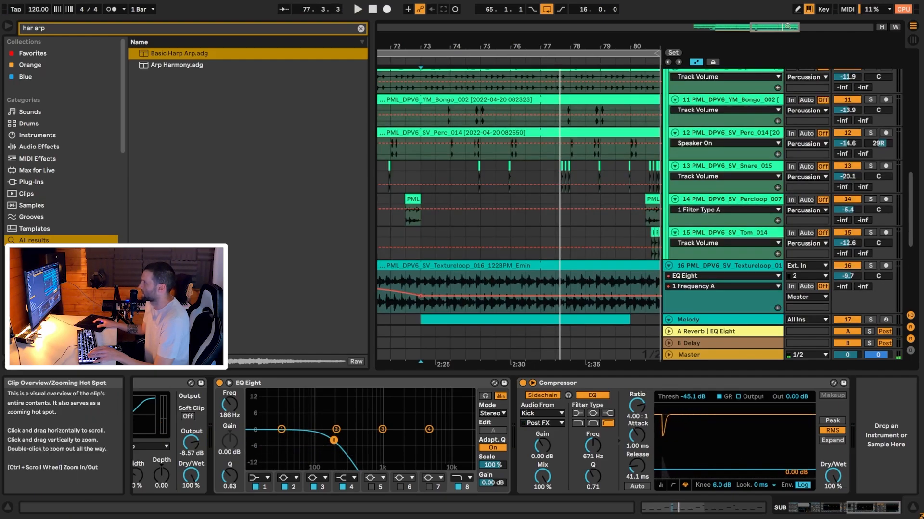
Step: Set the insert marker at bar 64 and play the full arrangement from there
left_click_drag(531, 46, 589, 19)
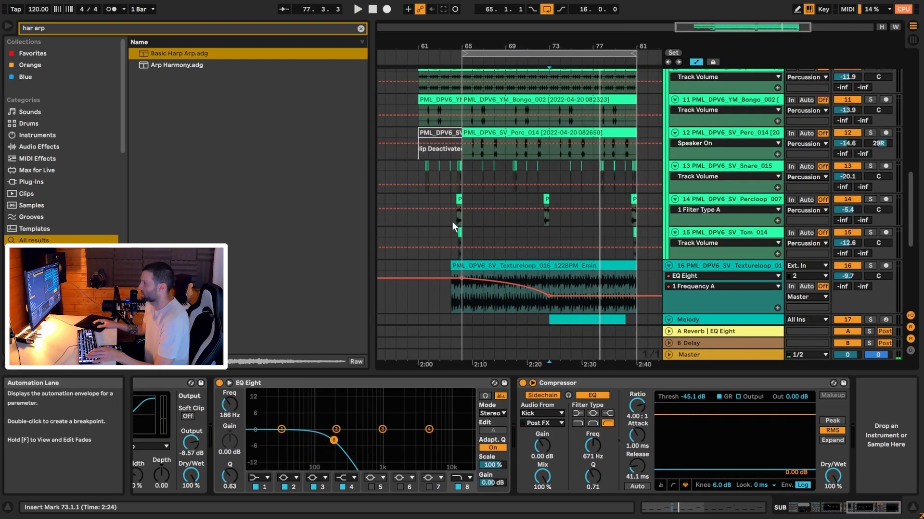
scroll(451, 193, "down", 2)
left_click(450, 178)
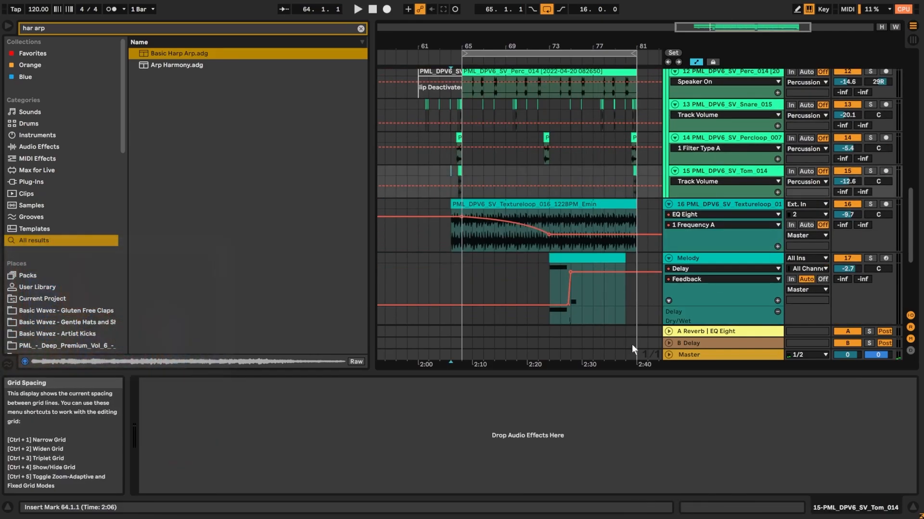
key("space")
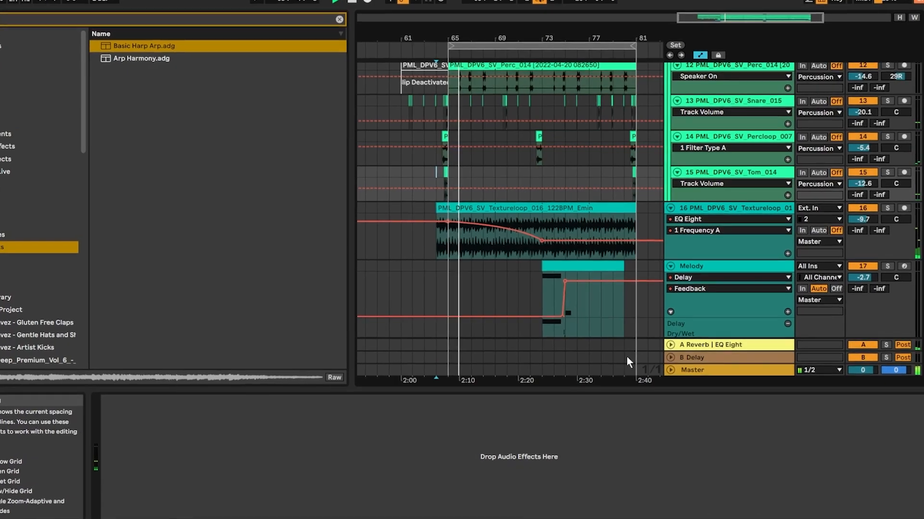
Step: Fold and unfold all tracks during playback and look through every layer from the Drums group to the SUB
left_click(670, 266, "alt")
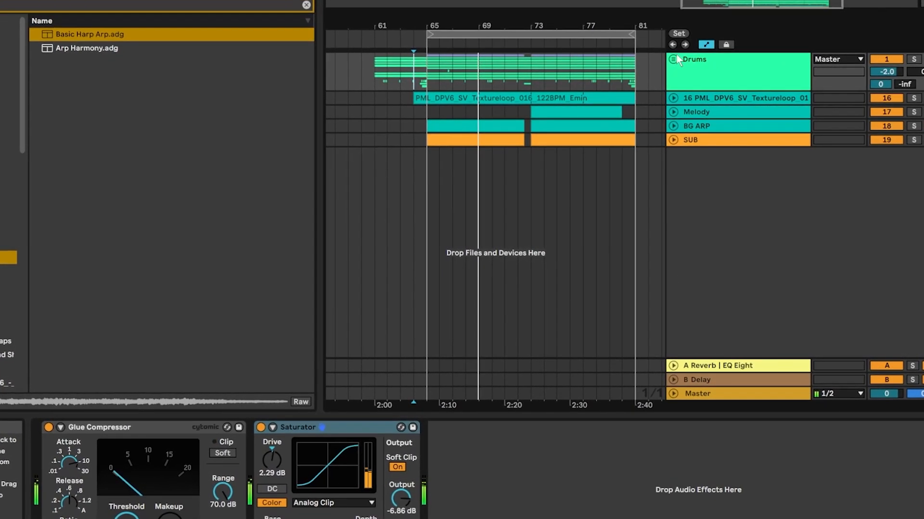
left_click(673, 58, "alt")
scroll(702, 168, "down", 3)
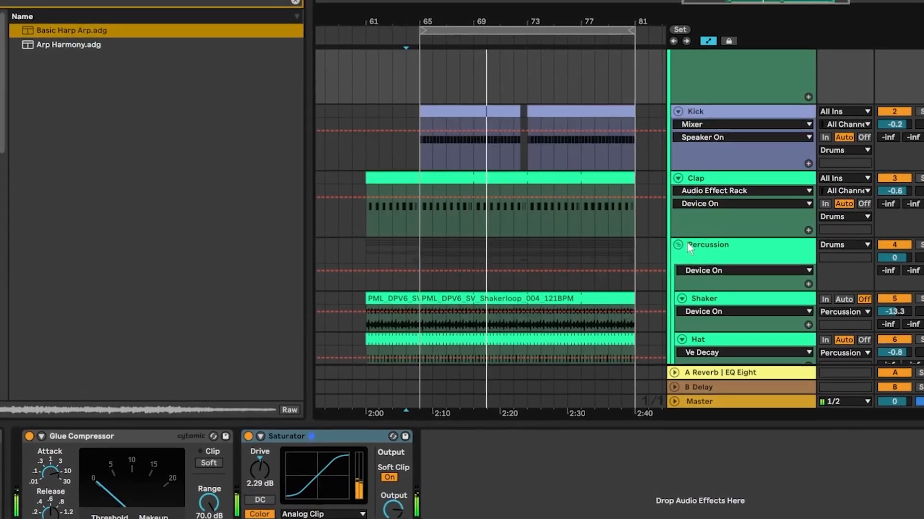
scroll(705, 265, "down", 5)
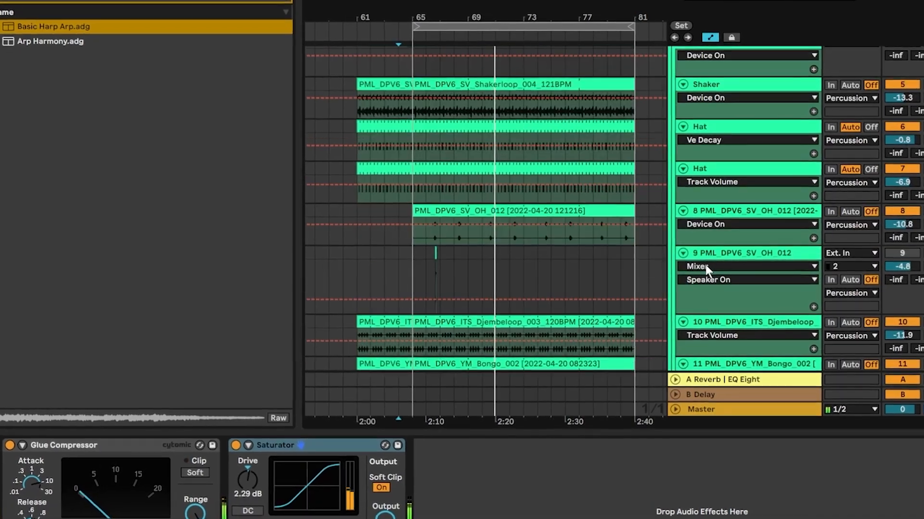
scroll(705, 265, "down", 6)
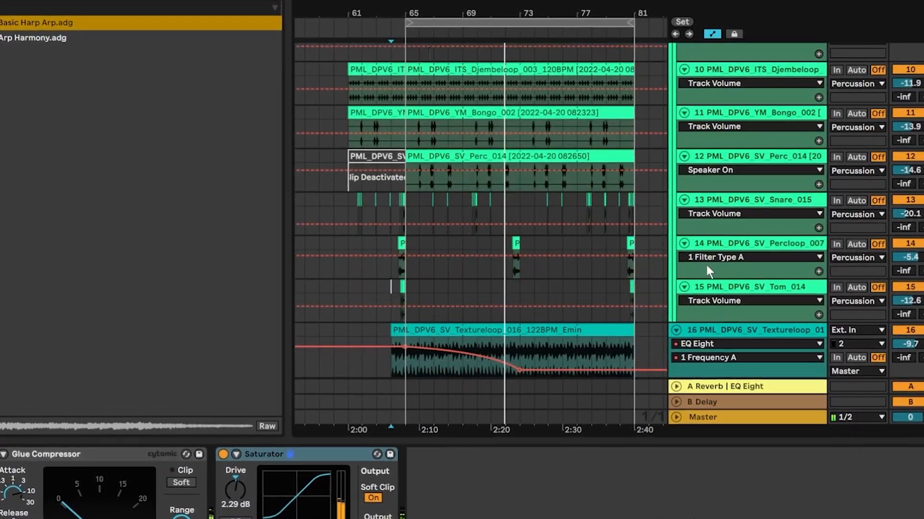
scroll(706, 265, "down", 2)
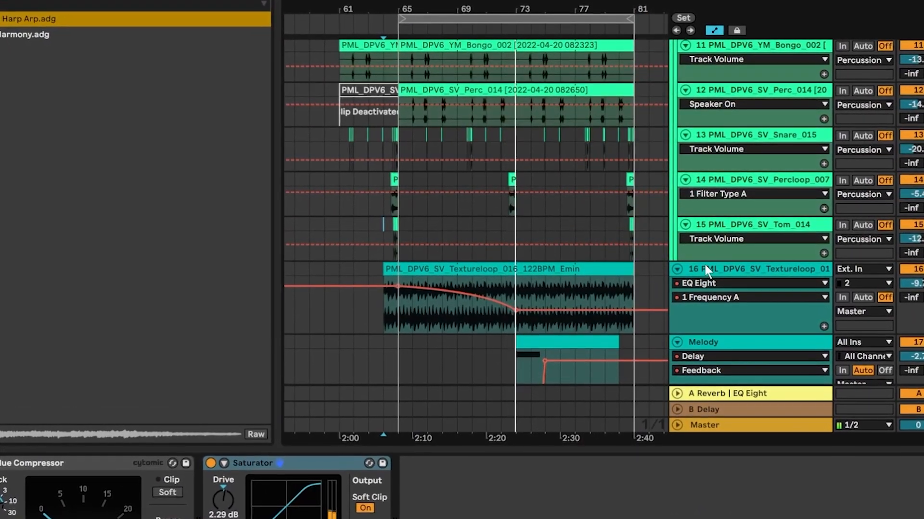
scroll(710, 265, "up", 1)
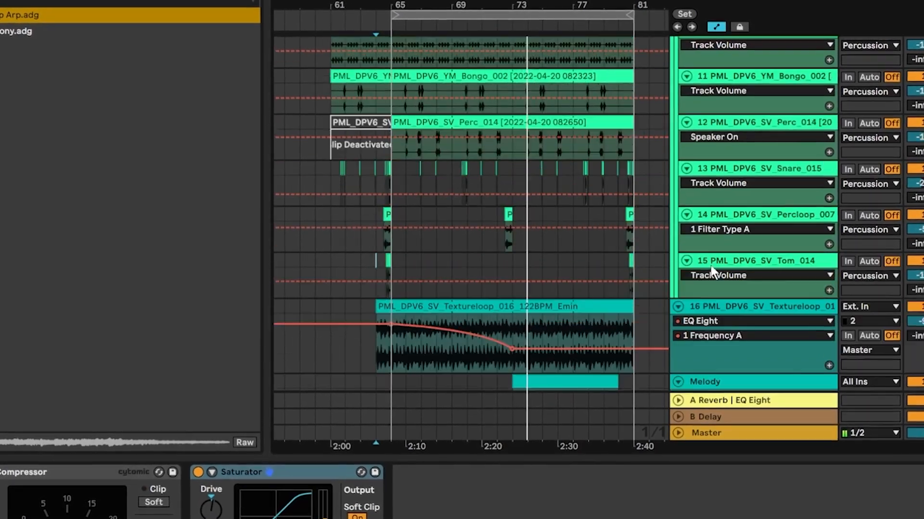
scroll(714, 272, "up", 2)
scroll(713, 272, "down", 2)
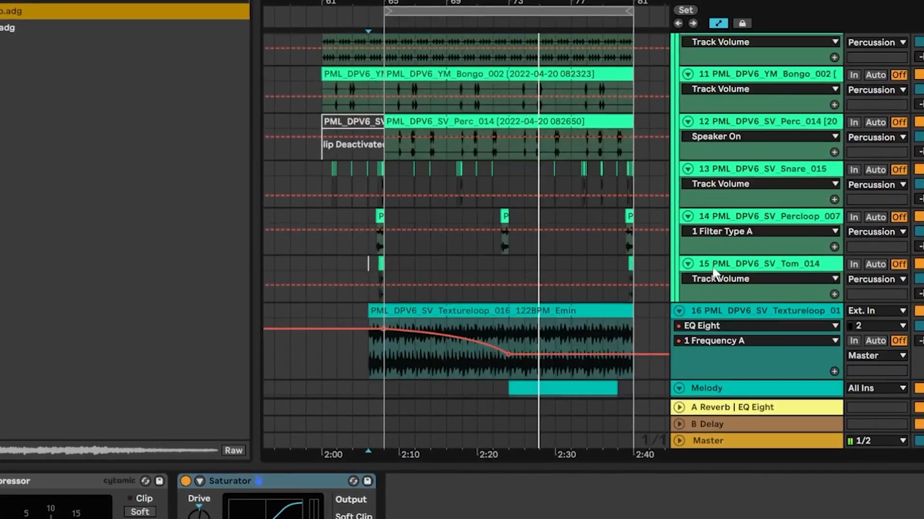
scroll(713, 264, "down", 4)
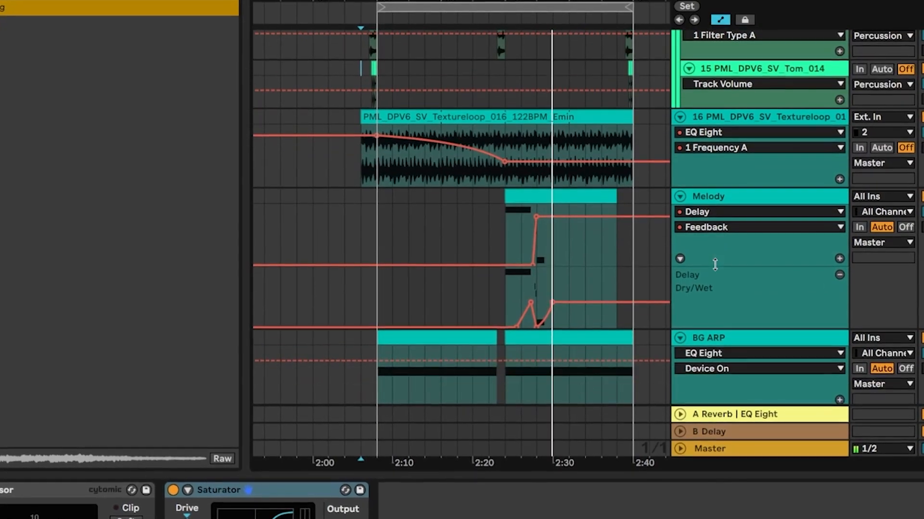
scroll(712, 259, "down", 3)
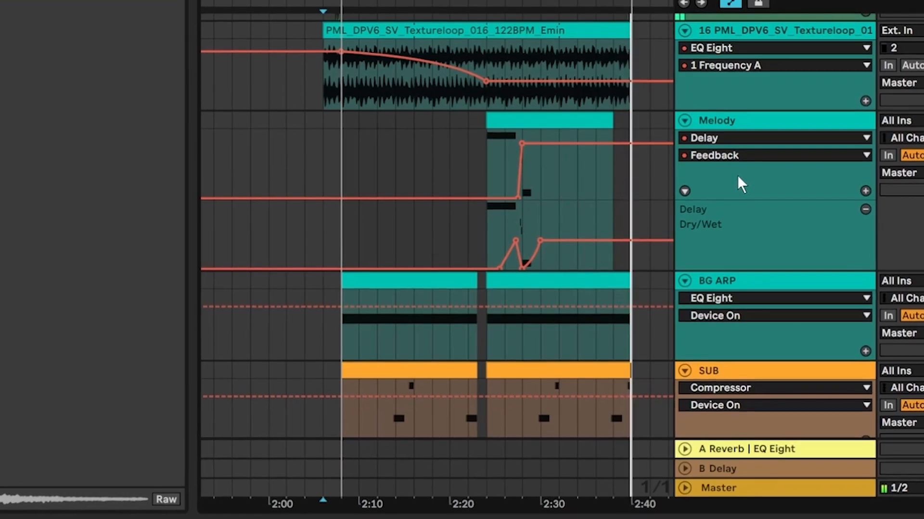
scroll(703, 193, "up", 3)
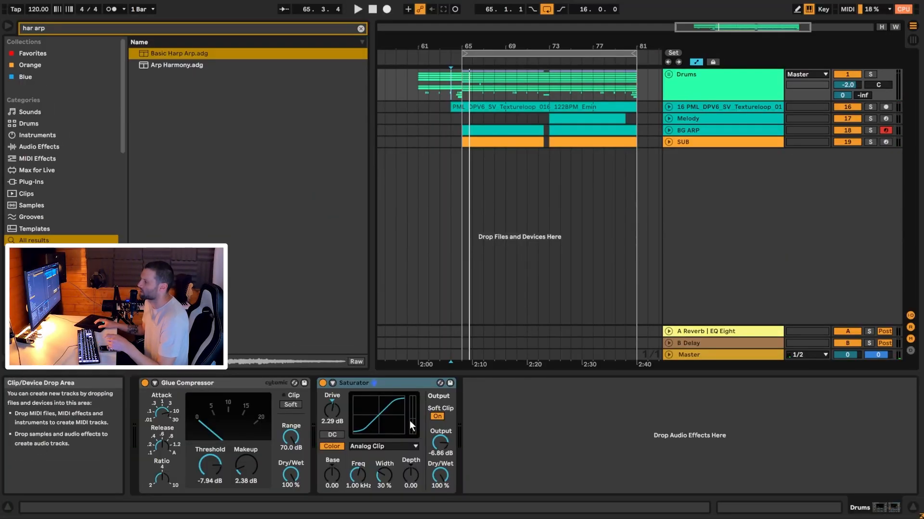
Step: Solo the Drums group and play from bar 64 in short passes to examine its Glue Compressor
left_click(675, 83)
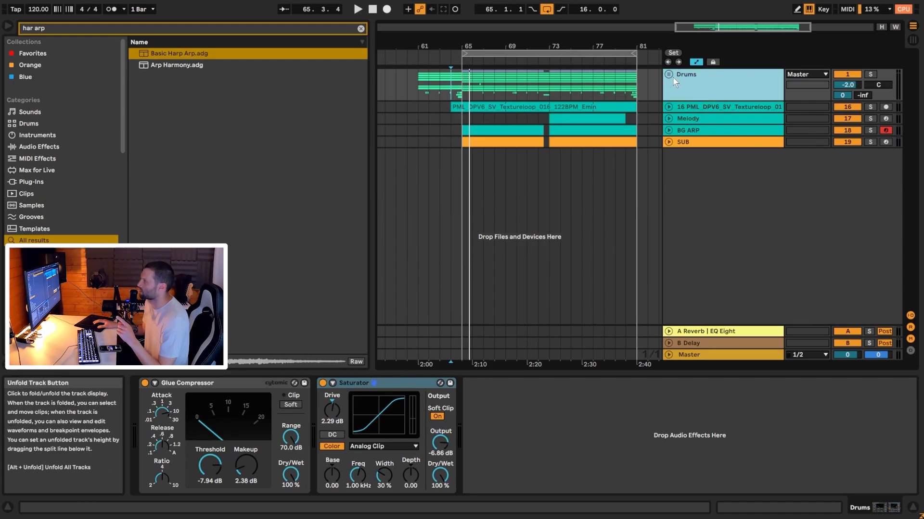
left_click(216, 383)
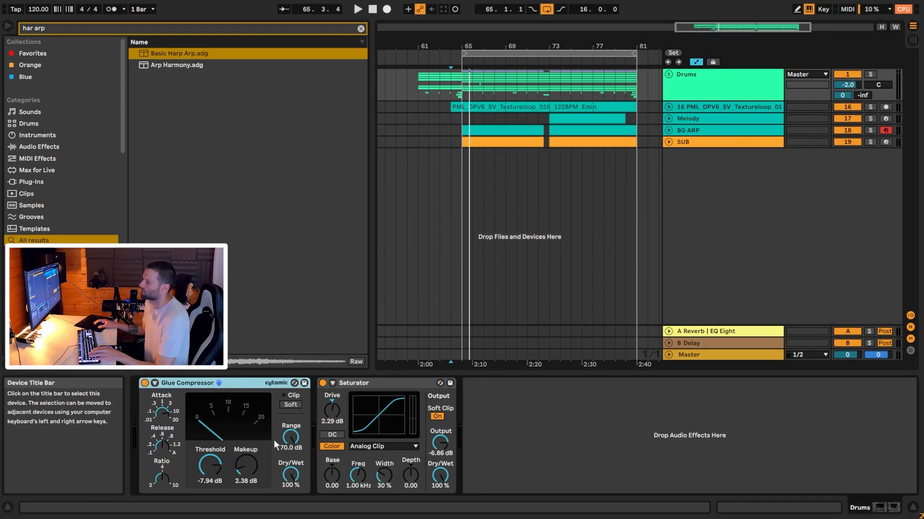
left_click(870, 75)
key("space")
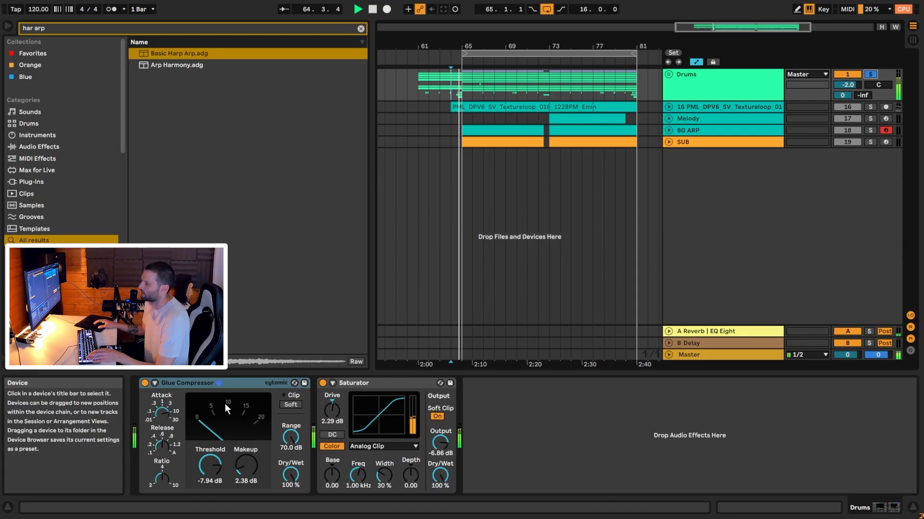
key("space")
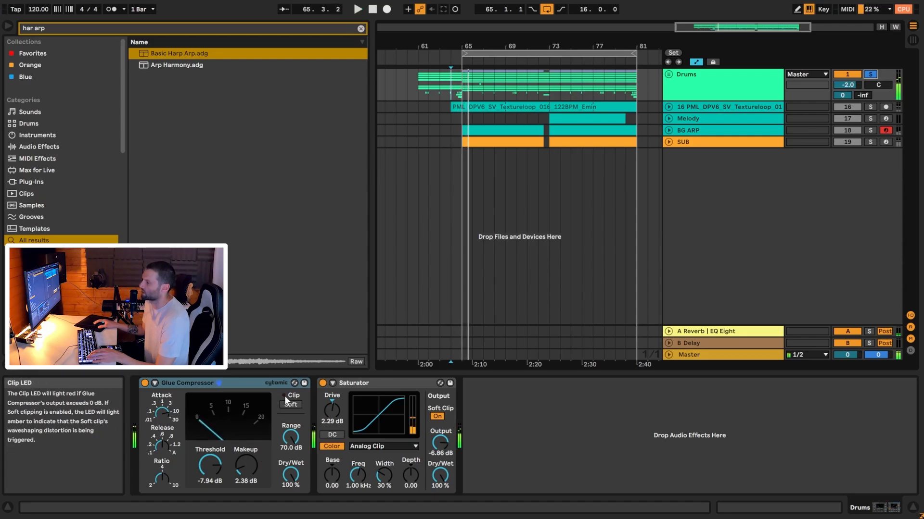
key("space")
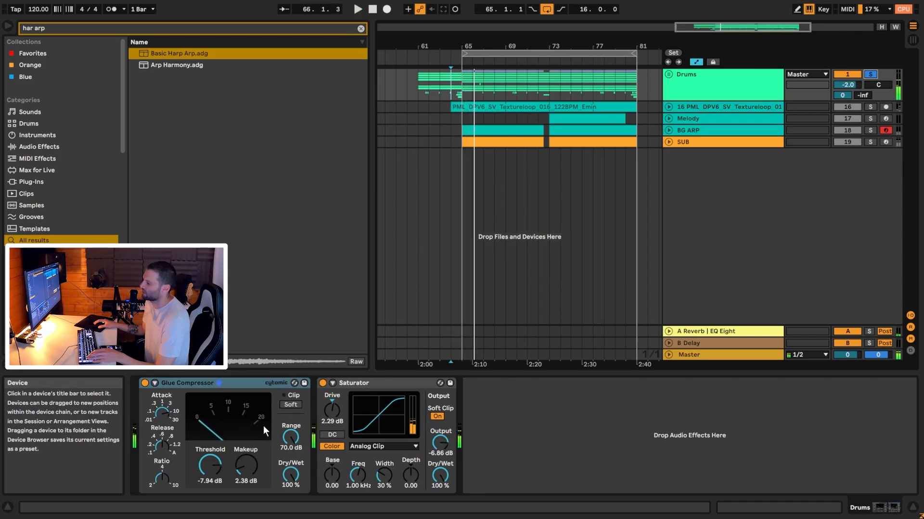
key("space")
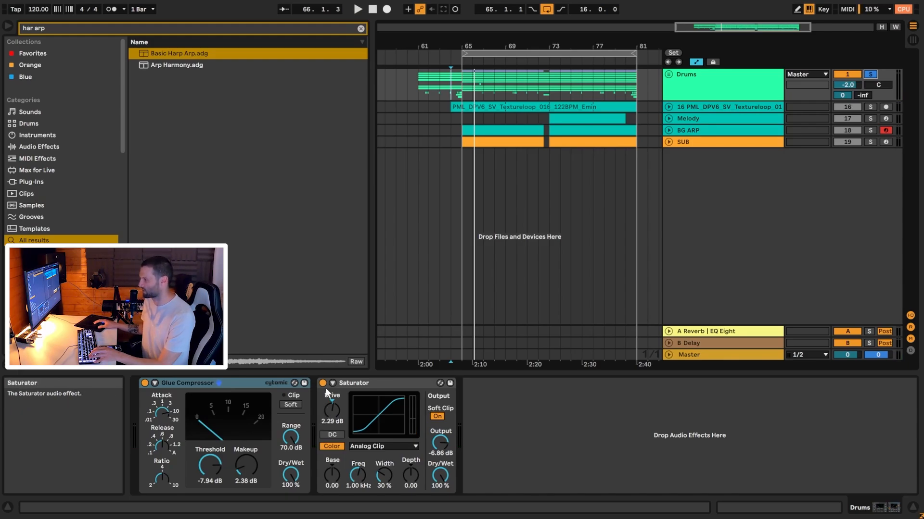
Step: Bypass and reactivate the Drums group's Saturator around playback to compare its effect
left_click(323, 384)
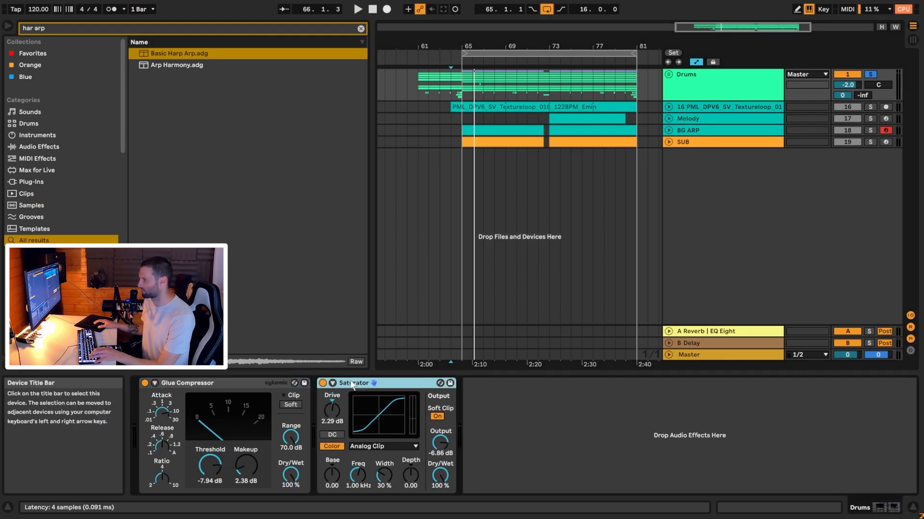
key("space")
left_click(322, 384)
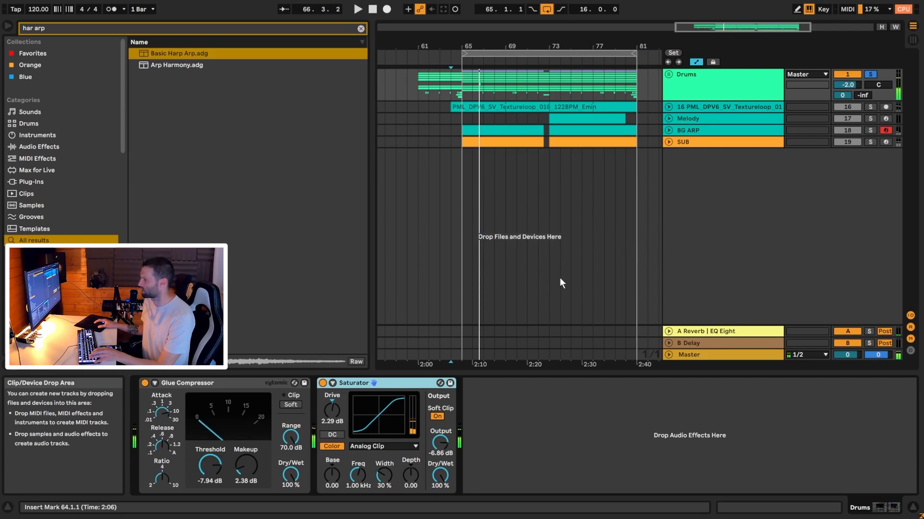
Step: Show the Master track's Glue Compressor and play the soloed drums from bar 65 to watch its gain reduction
left_click(591, 352)
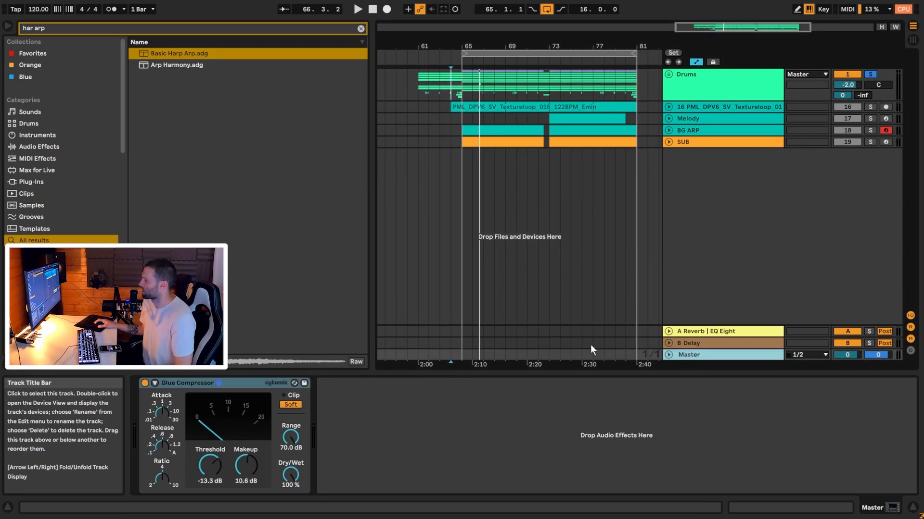
left_click(179, 382)
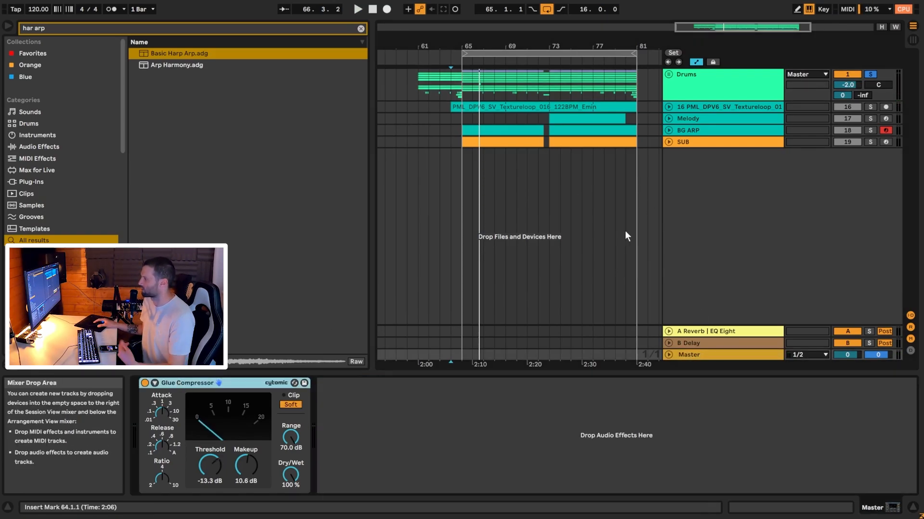
left_click(467, 360)
key("space")
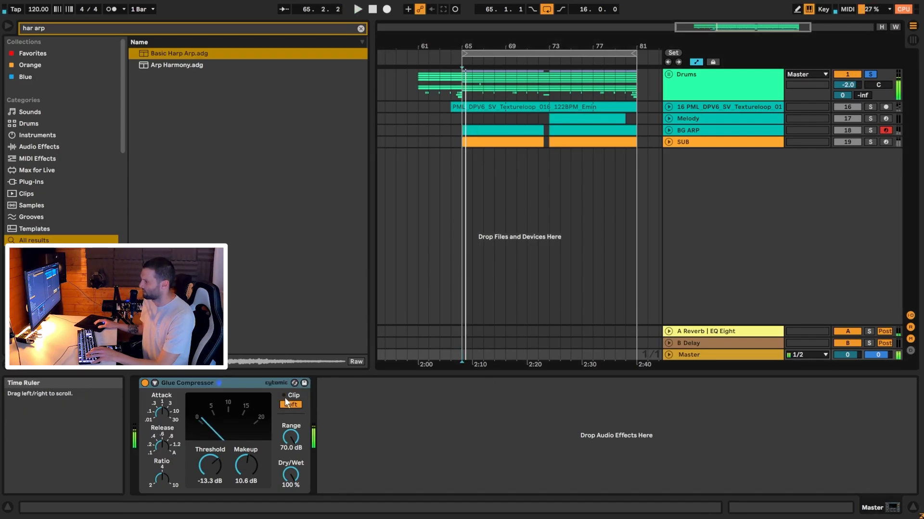
Step: Play the soloed drums from bar 65 and examine the Glue Compressors on the Master track and the Drums group
key("space")
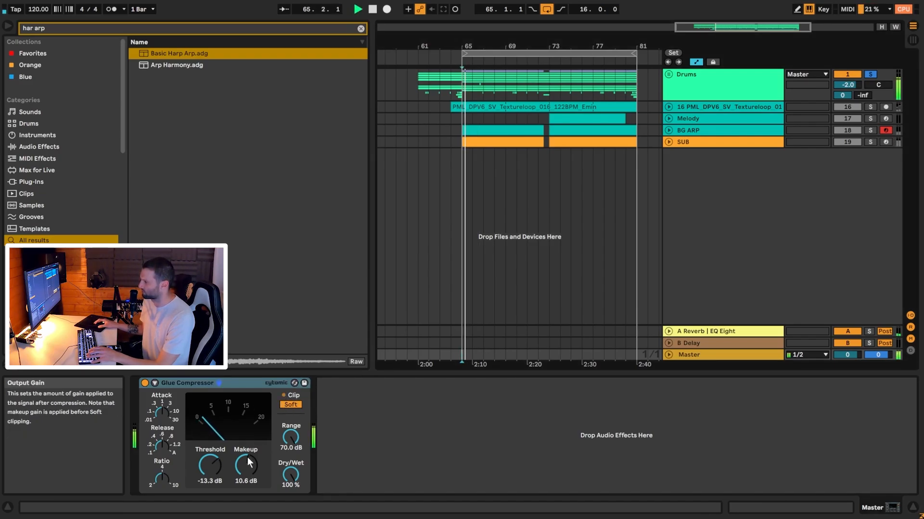
key("space")
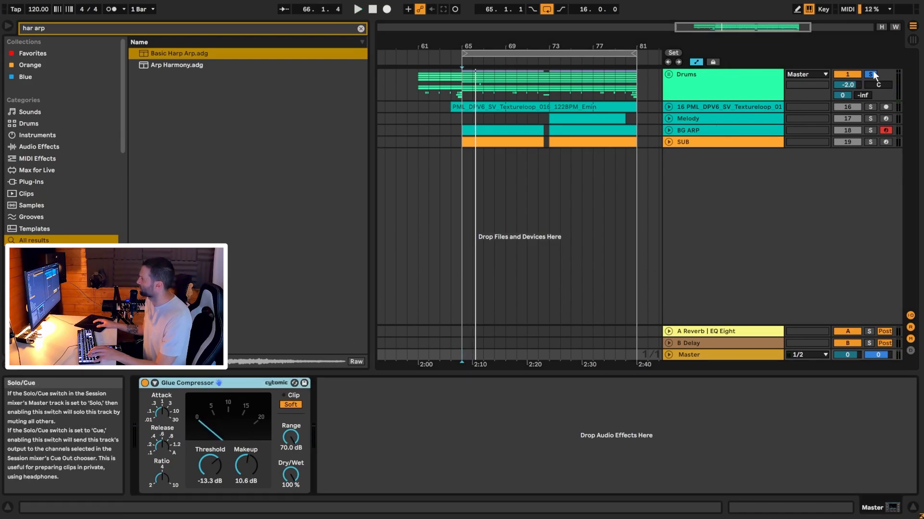
left_click(726, 86)
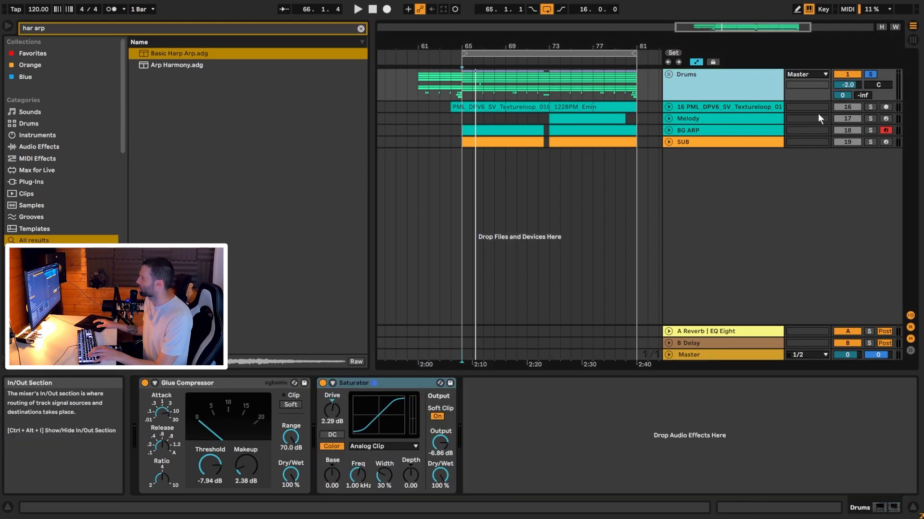
left_click(697, 356)
left_click(228, 384)
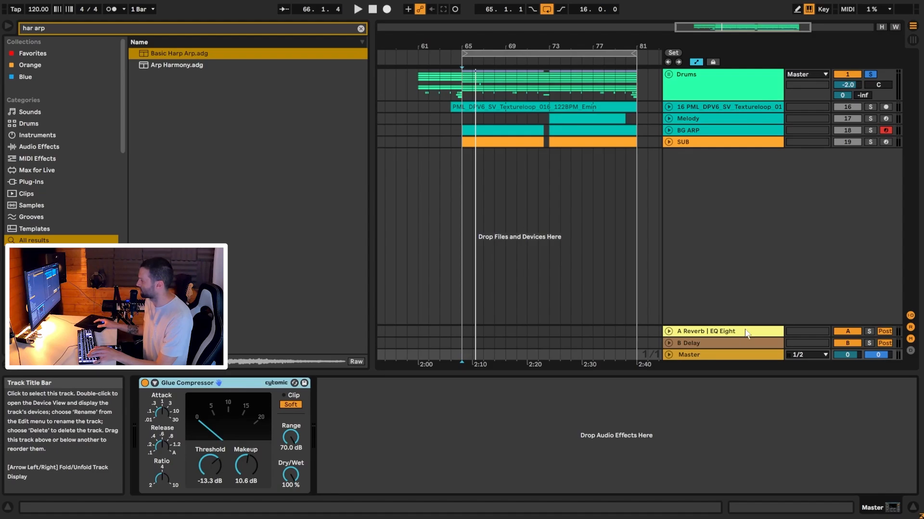
Step: Solo the A Reverb return and play it while pulling the Drums group's reverb send to -inf and back to 0
left_click(841, 98)
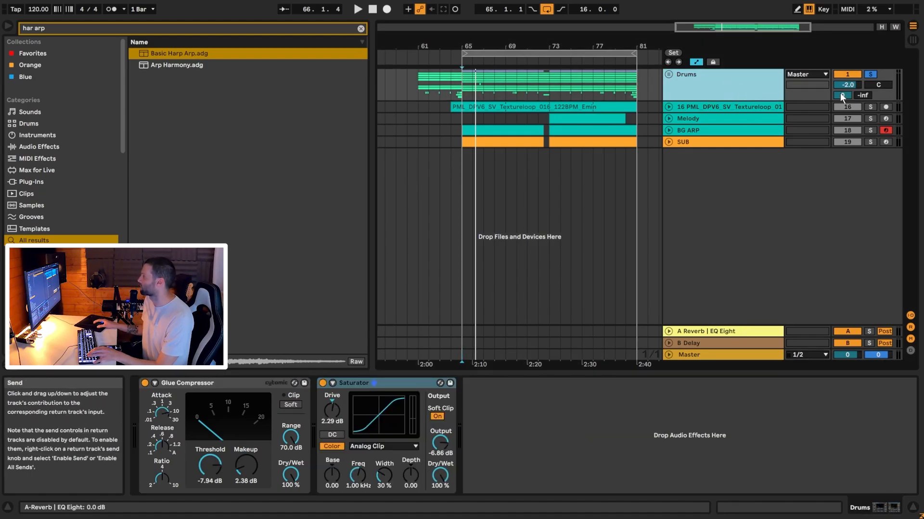
left_click(747, 333)
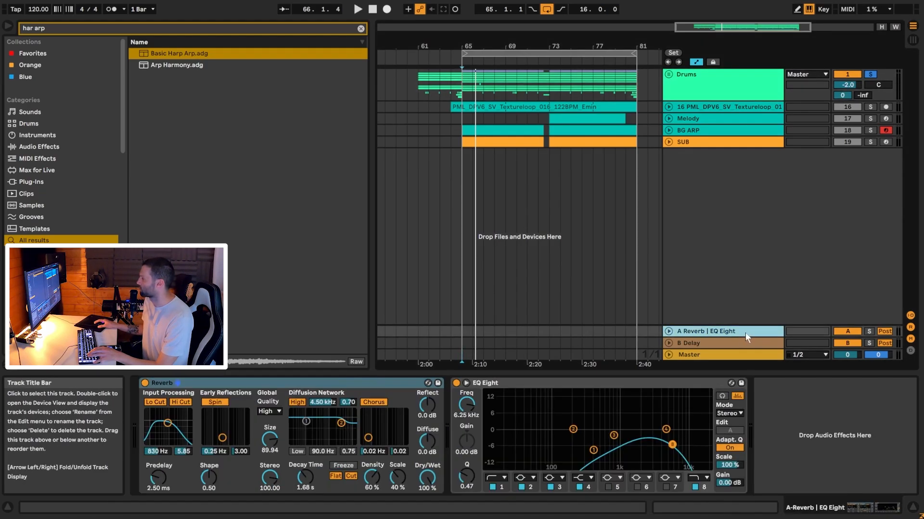
left_click(869, 332)
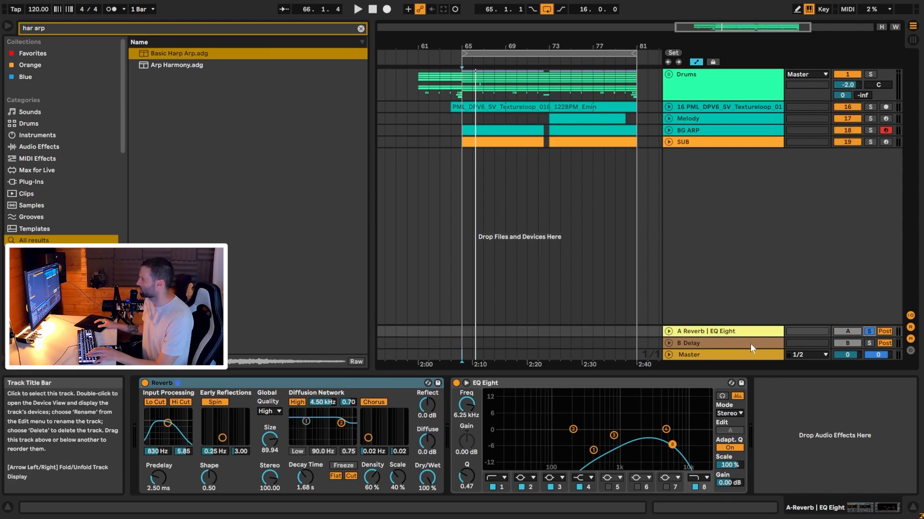
key("space")
left_click_drag(848, 96, 848, 145)
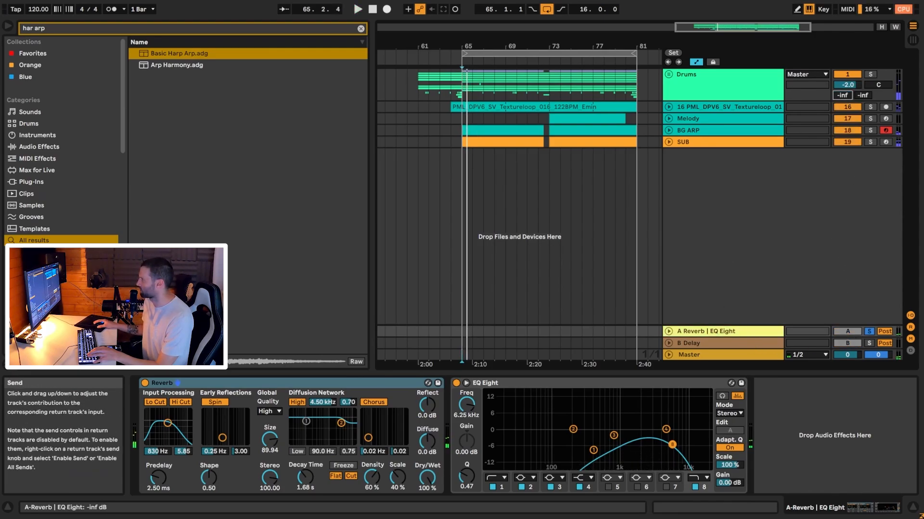
key("space")
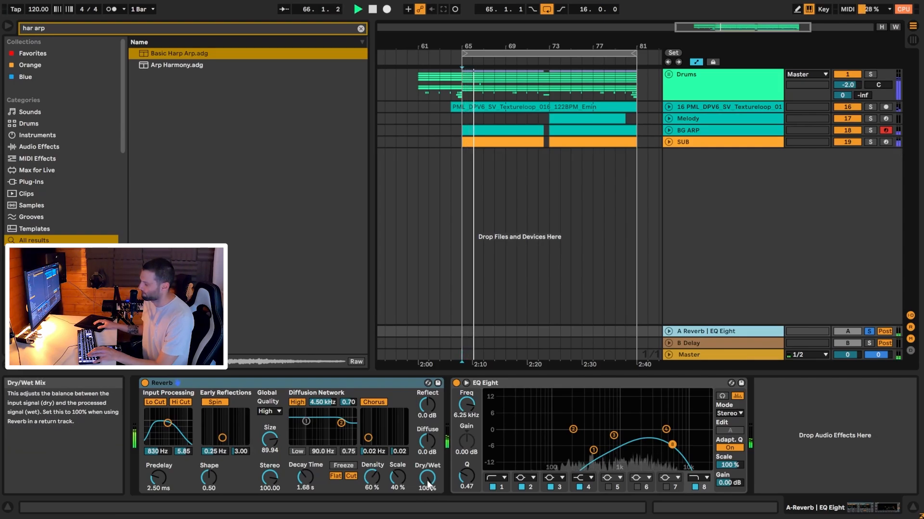
Step: Bypass and reactivate the reverb return's EQ Eight during playback to compare its effect
left_click(455, 384)
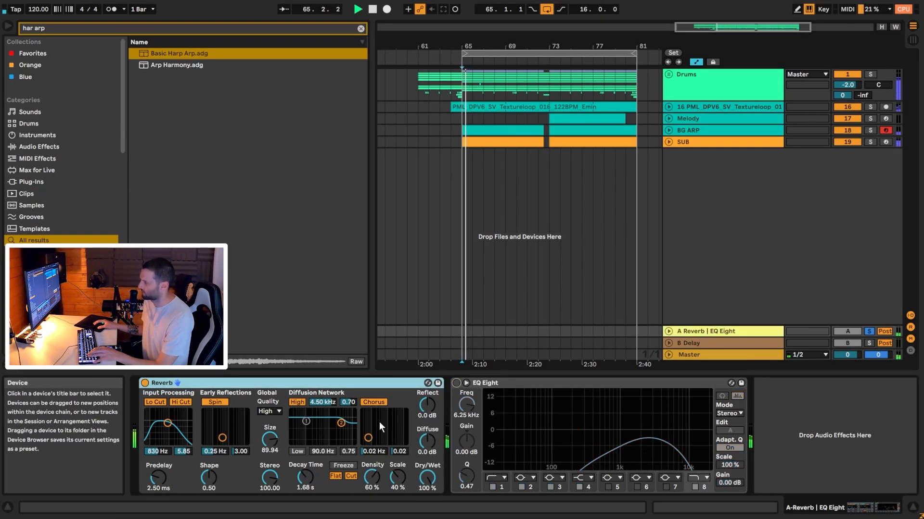
key("space")
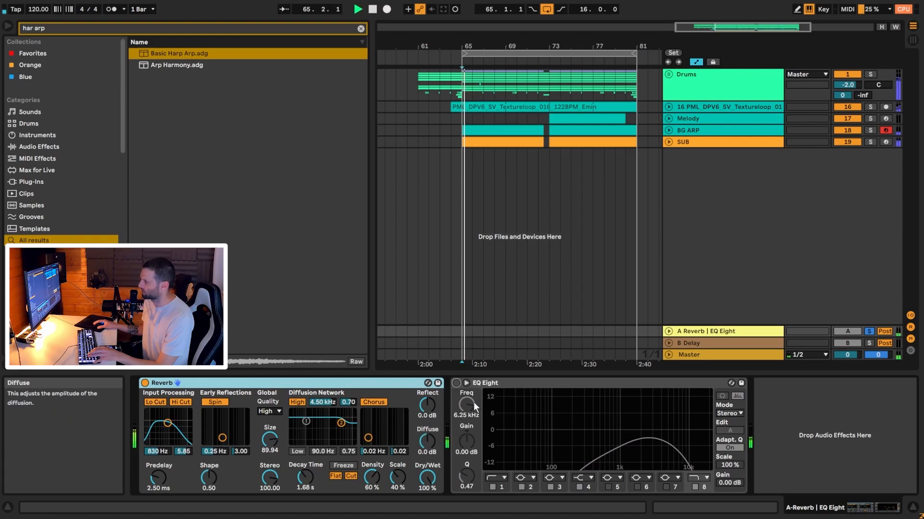
left_click(456, 383)
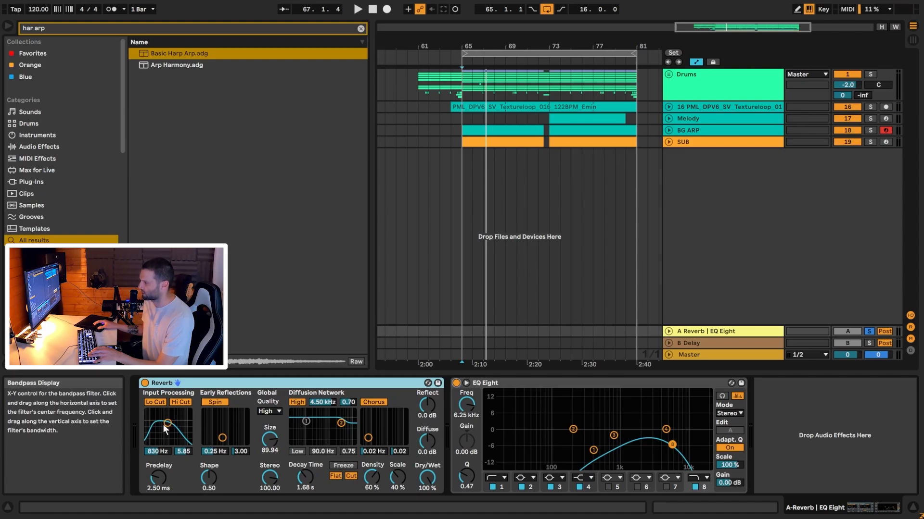
Step: Set the Reverb's input filter to 1.04 kHz with a bandwidth of 5.64 and play short passages to hear it
left_click_drag(164, 427, 166, 425)
key("space")
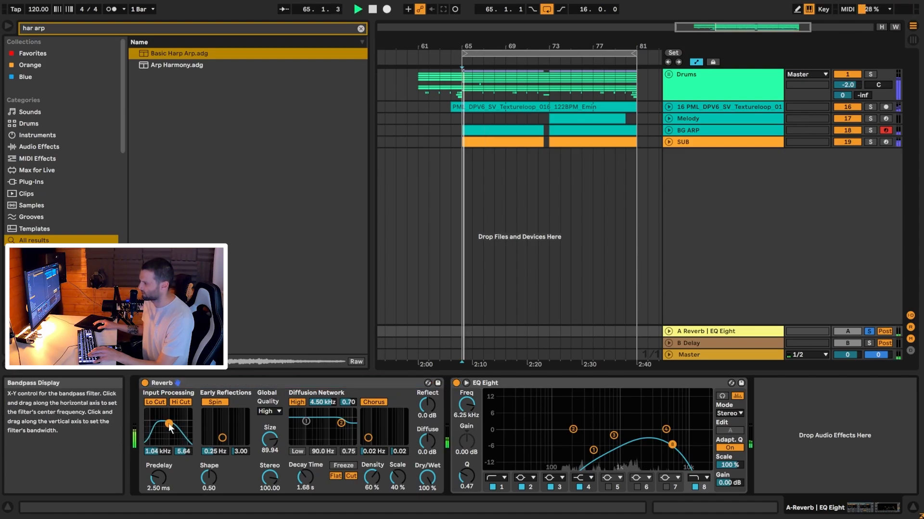
key("space")
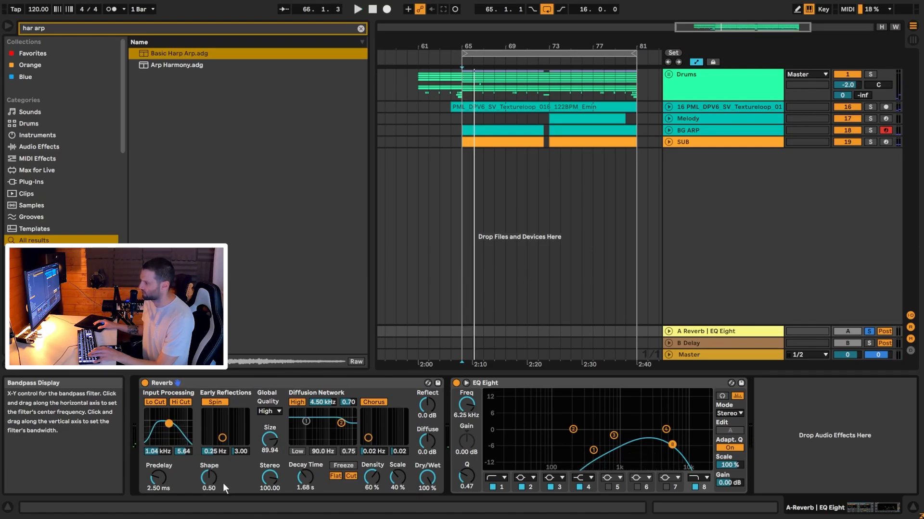
key("space")
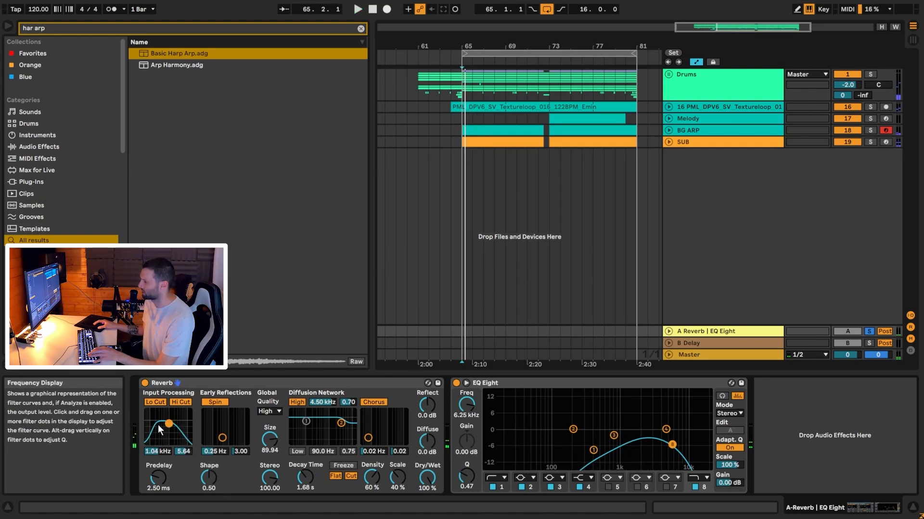
Step: Solo the Drums group and play from bar 65, switching the unfolded A Reverb return off and on to compare the drums with and without reverb
left_click(668, 331)
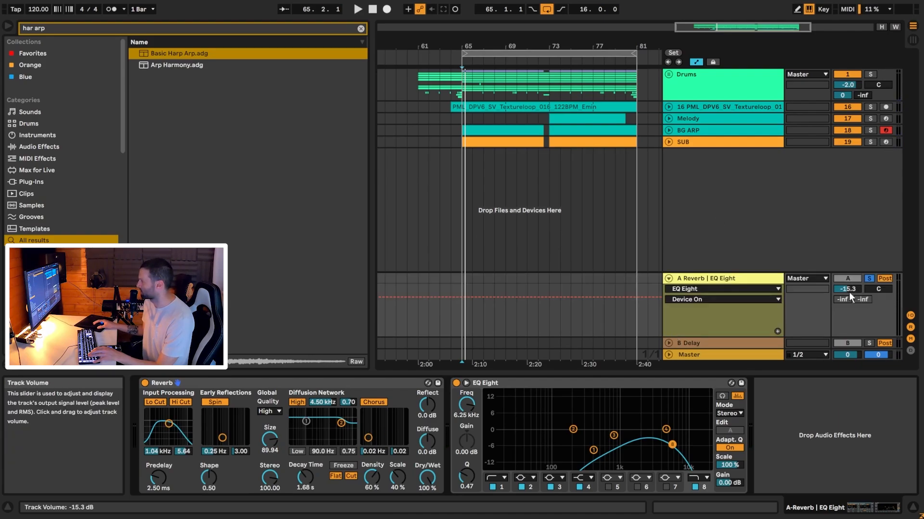
left_click(870, 75)
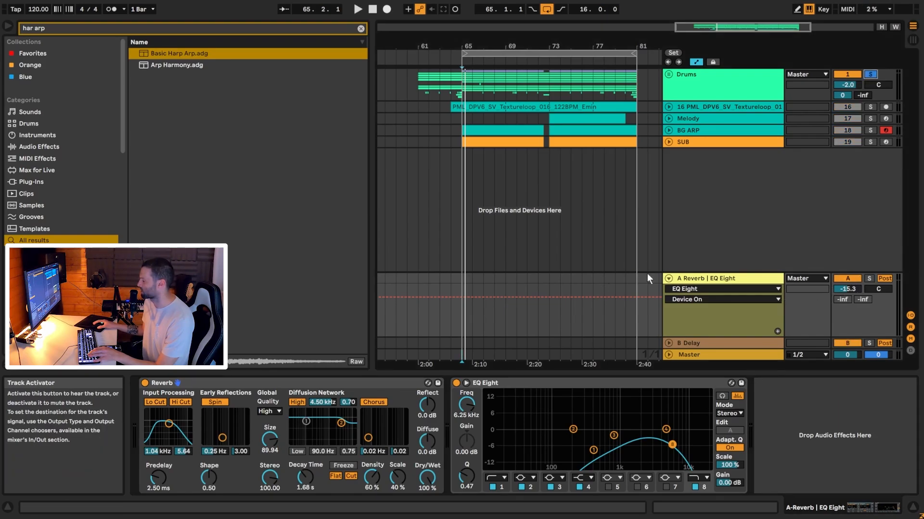
key("space")
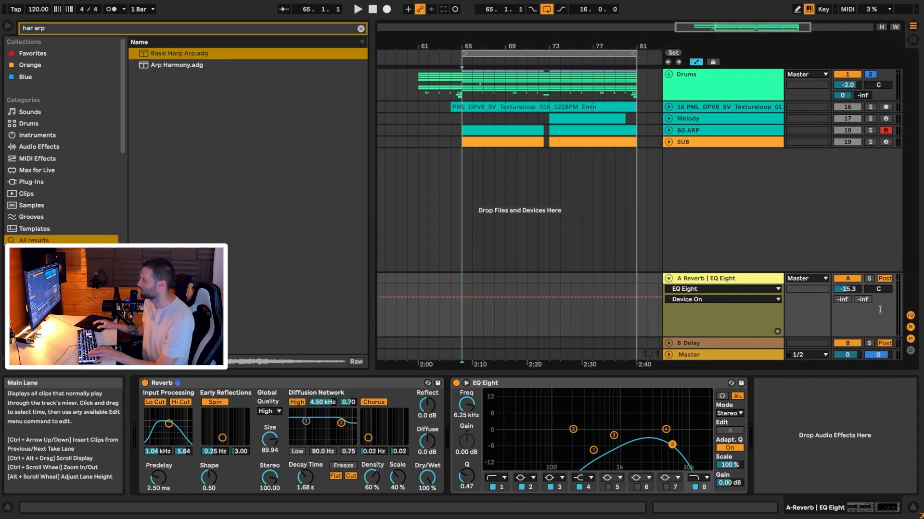
left_click(847, 280)
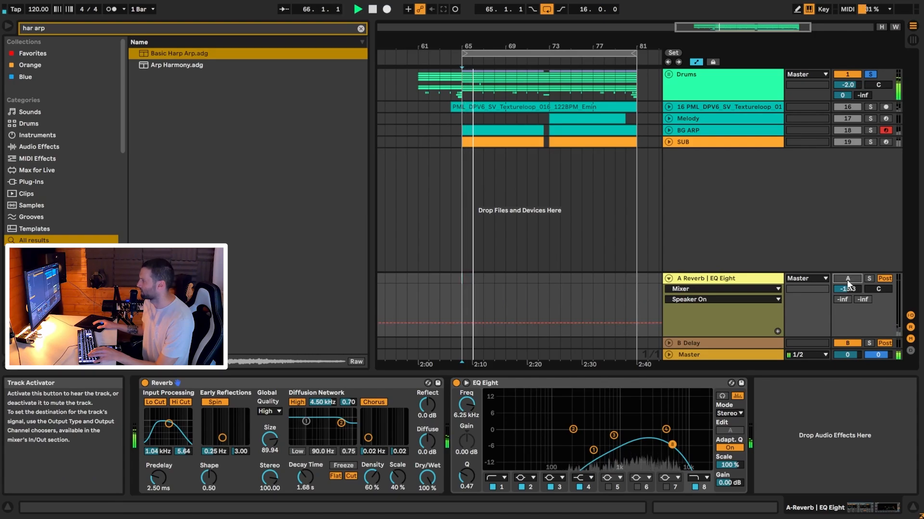
left_click(846, 280)
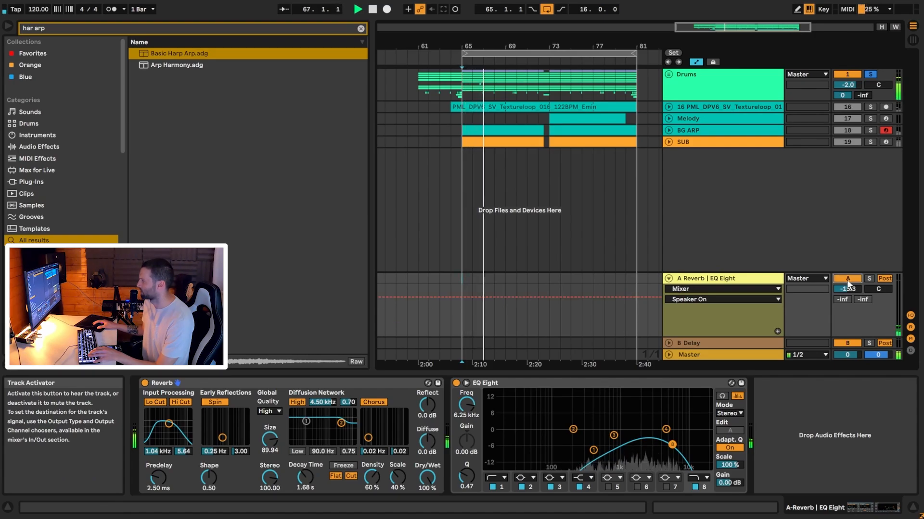
key("space")
left_click(847, 280)
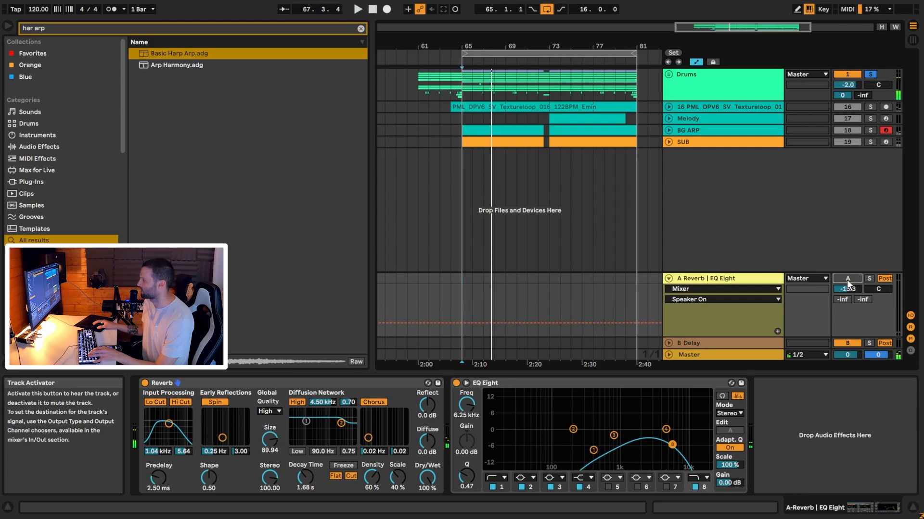
left_click(668, 278)
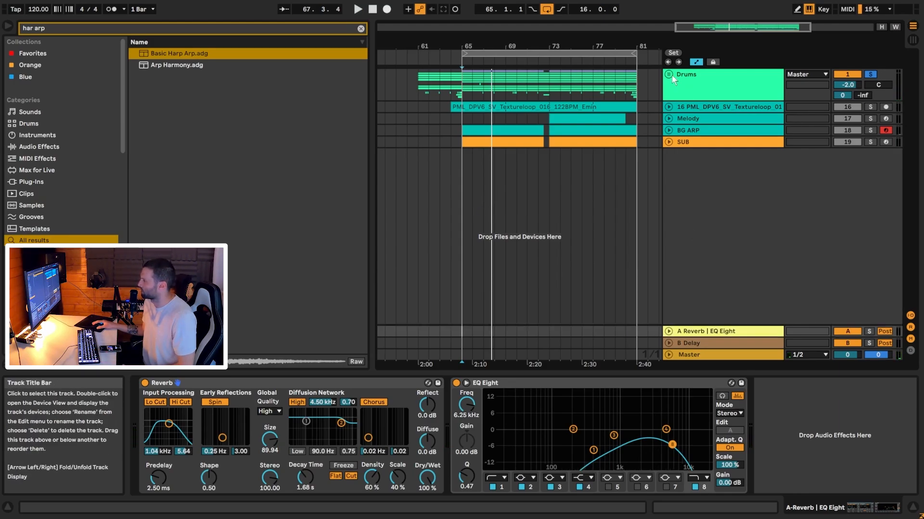